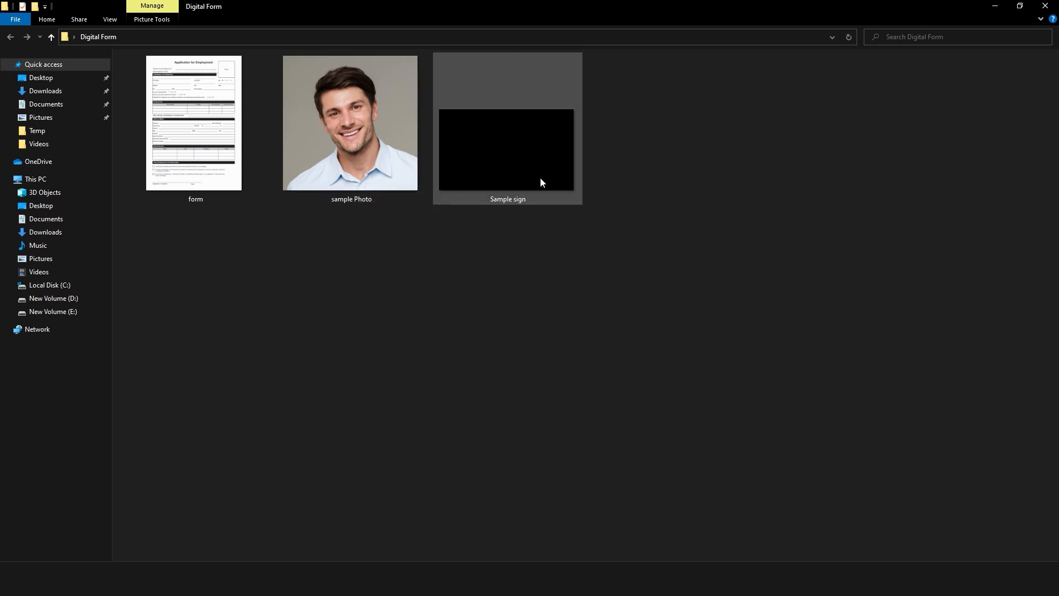
Open the form image from the Digital Form folder in Adobe Acrobat DC.
left_click(194, 171)
right_click(194, 171)
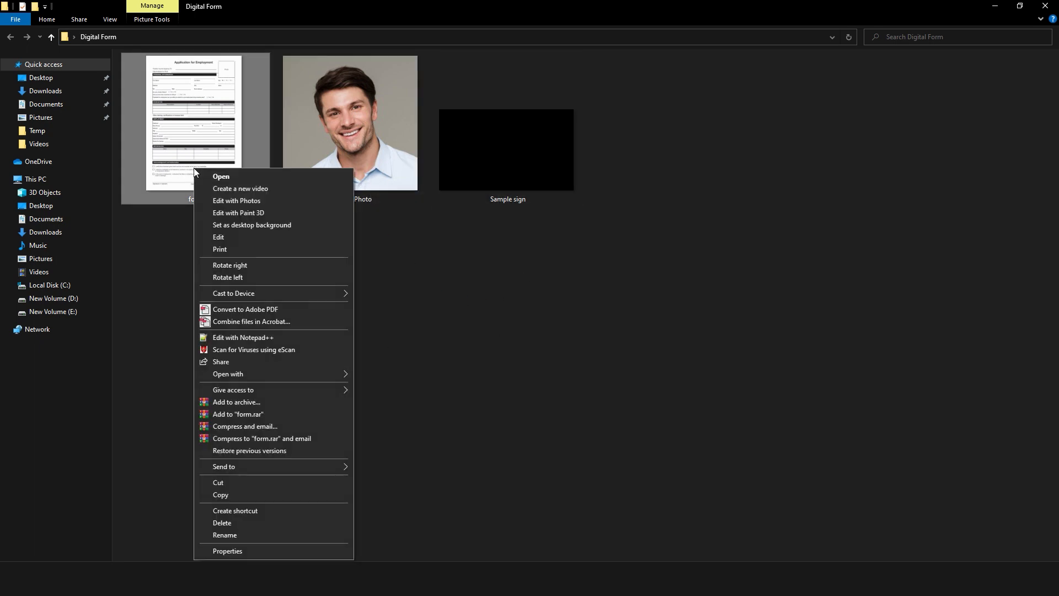
mouse_move(318, 373)
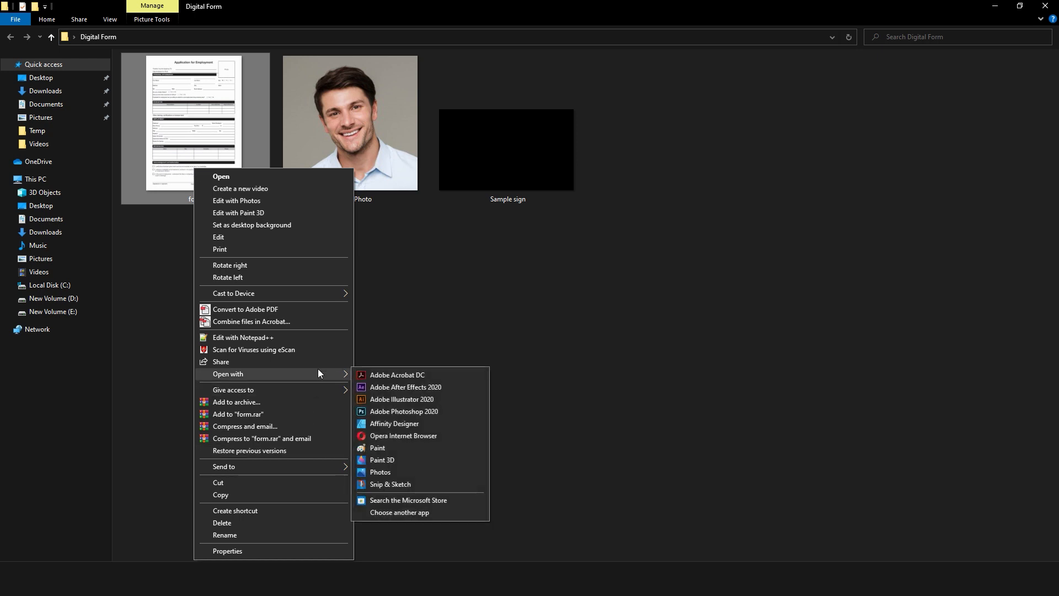
left_click(391, 374)
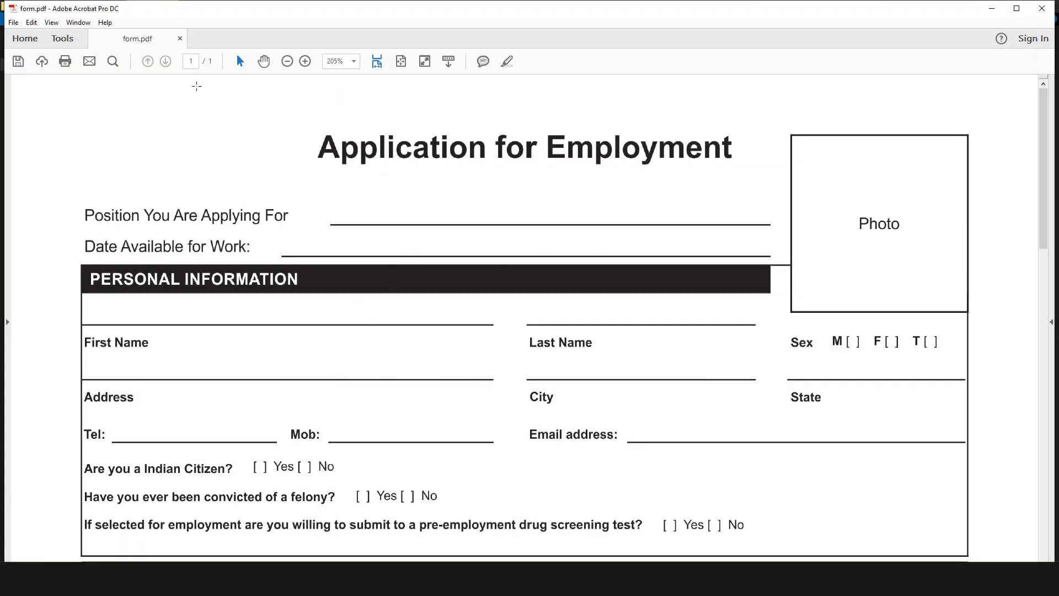
left_click(401, 62)
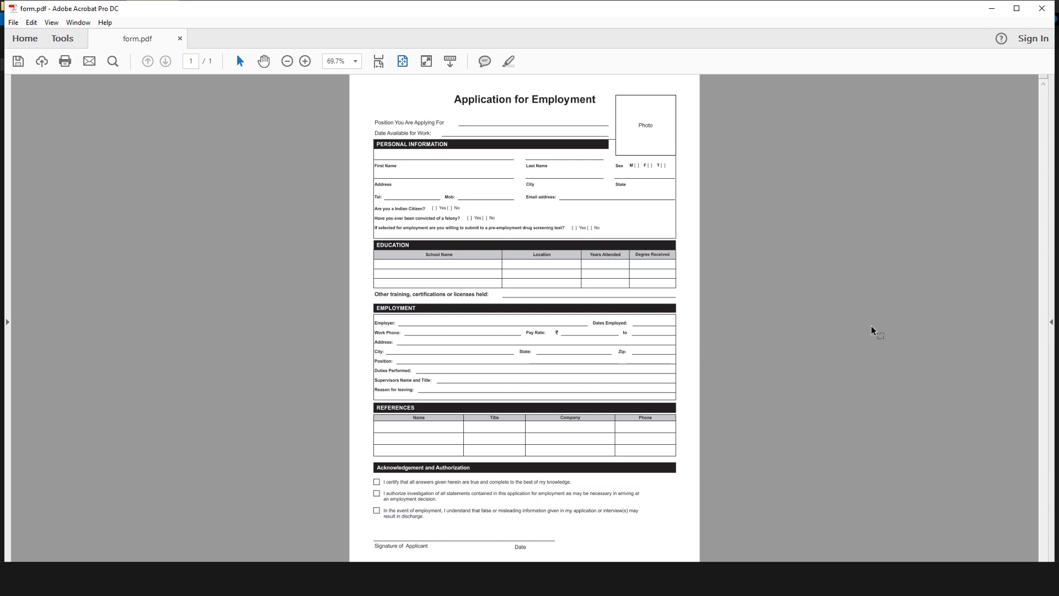
Start Prepare Form with automatic field detection on the document, saving it as form_edit in the desktop's Digital Form folder.
left_click(1052, 324)
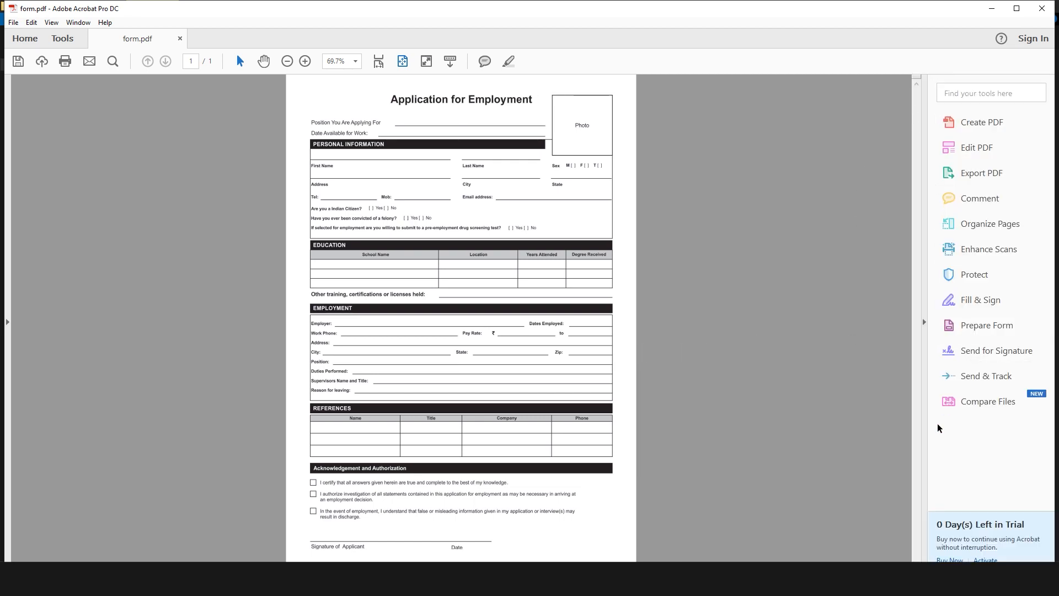
left_click(983, 325)
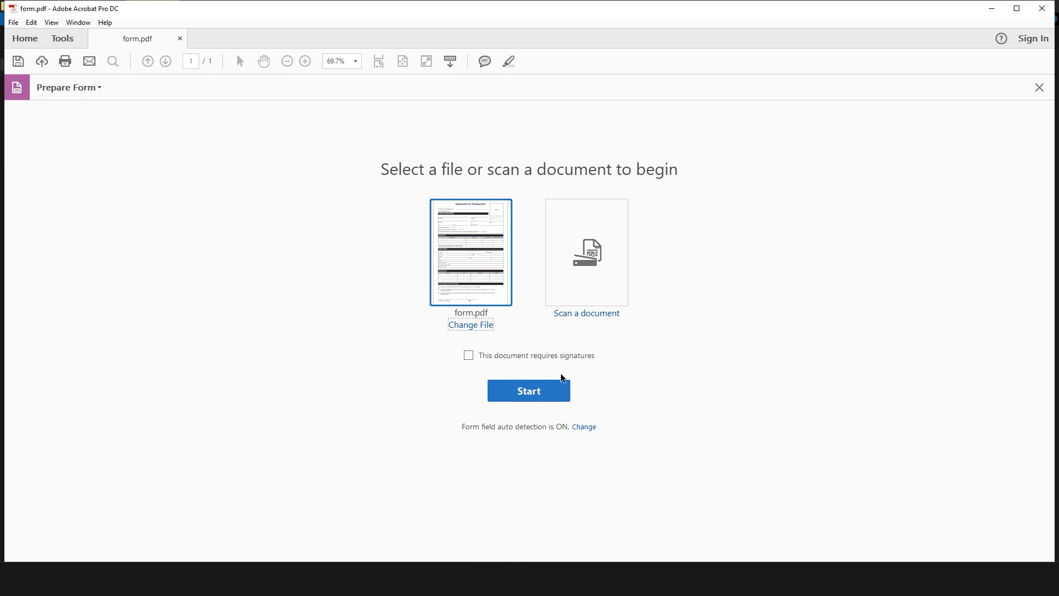
left_click(533, 392)
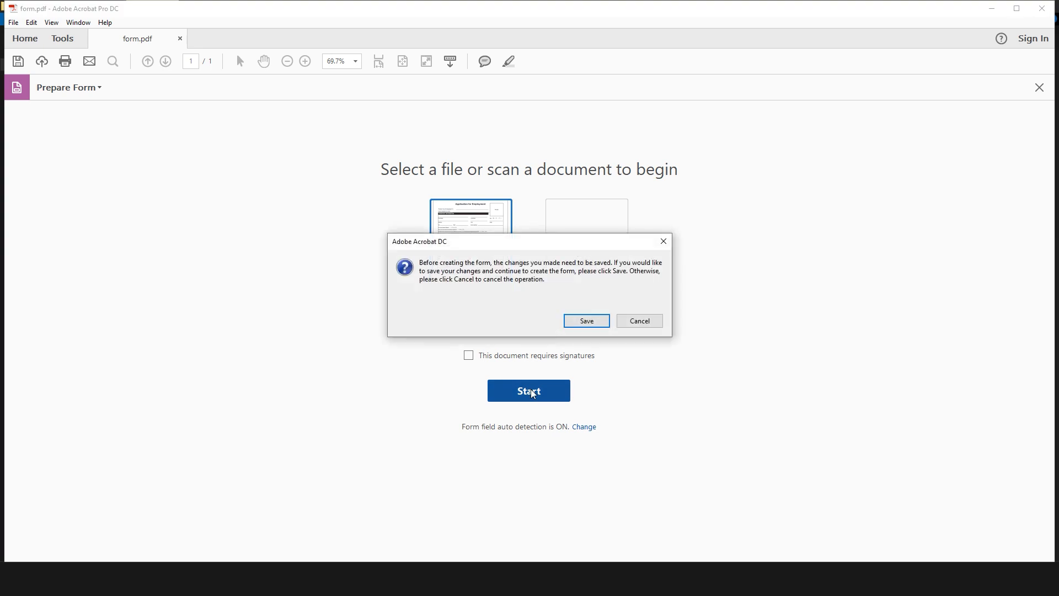
left_click(587, 321)
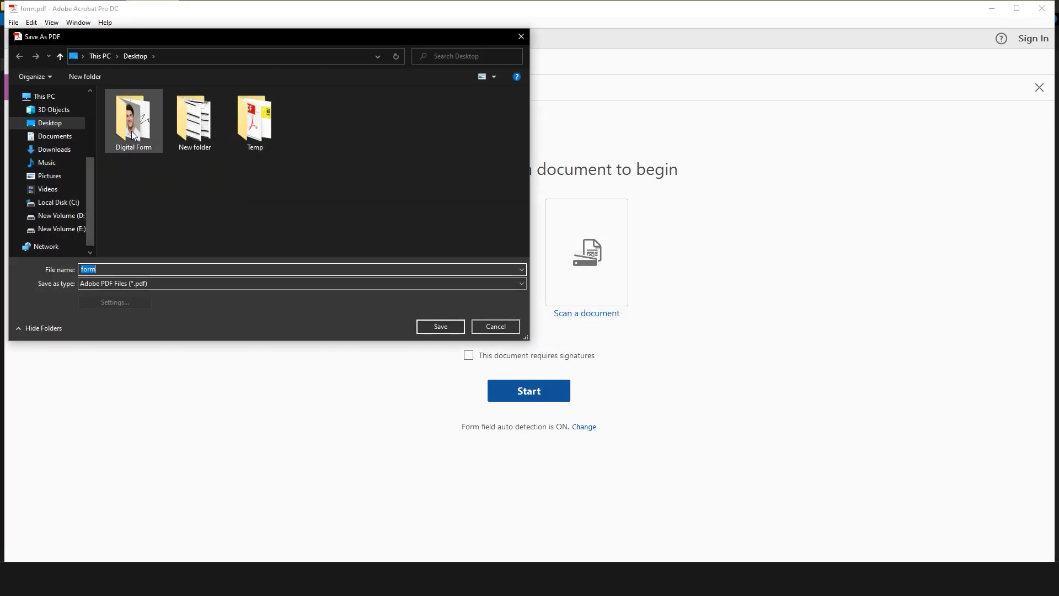
double_click(132, 127)
left_click(113, 268)
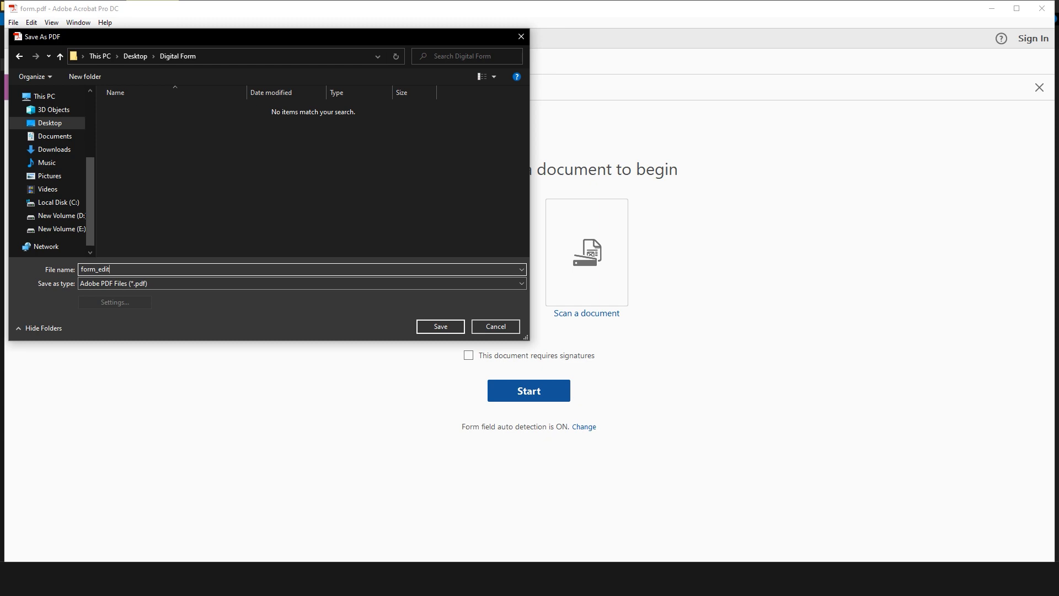
left_click(431, 325)
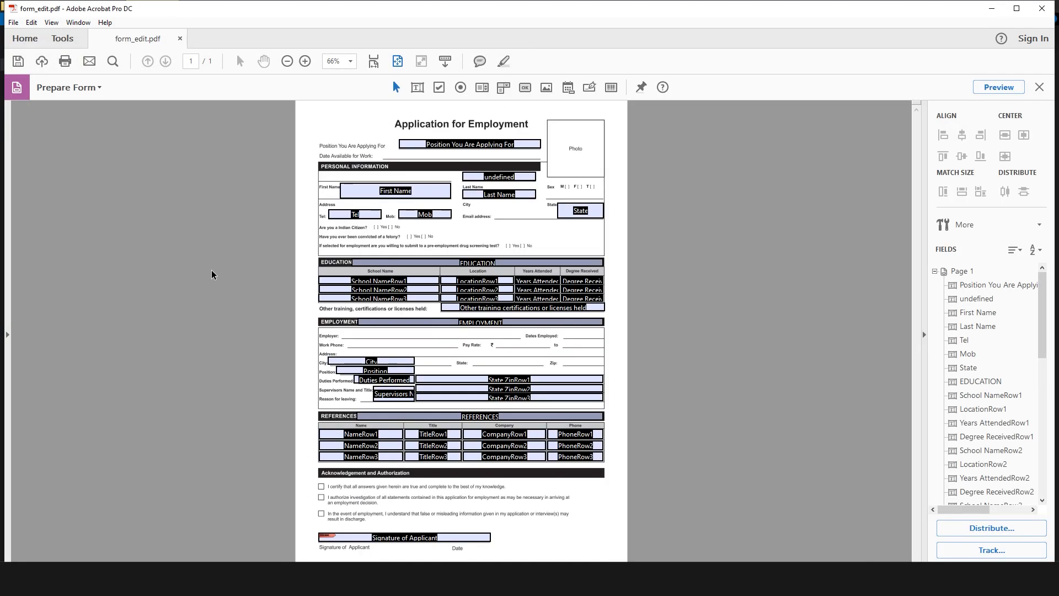
Delete the wrongly detected text fields over the EDUCATION, EMPLOYMENT and REFERENCES heading bars.
left_click(373, 62)
scroll(388, 366, "down", 3)
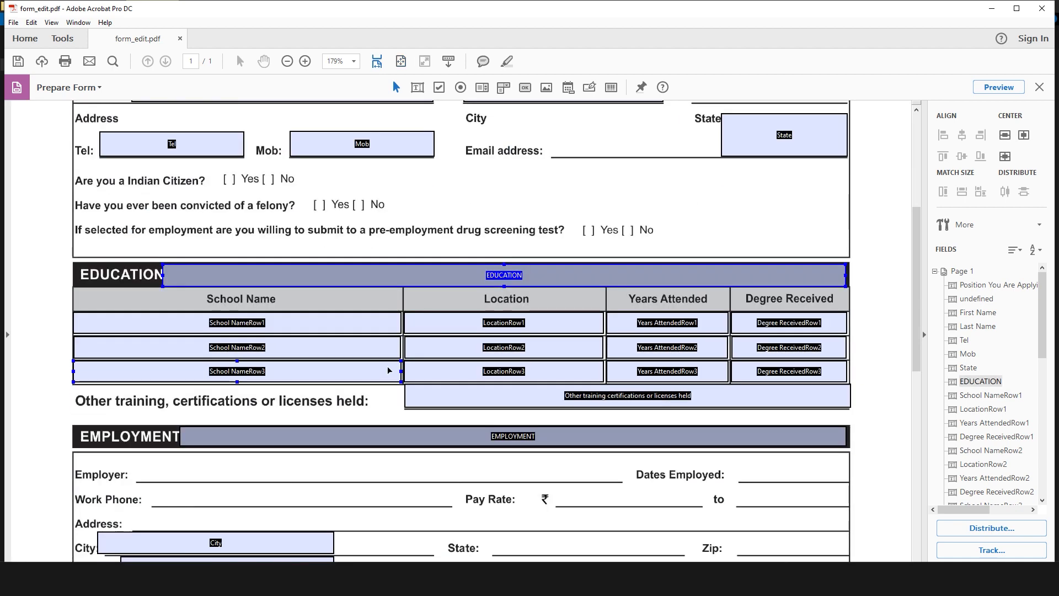
scroll(426, 319, "down", 2)
left_click(432, 390)
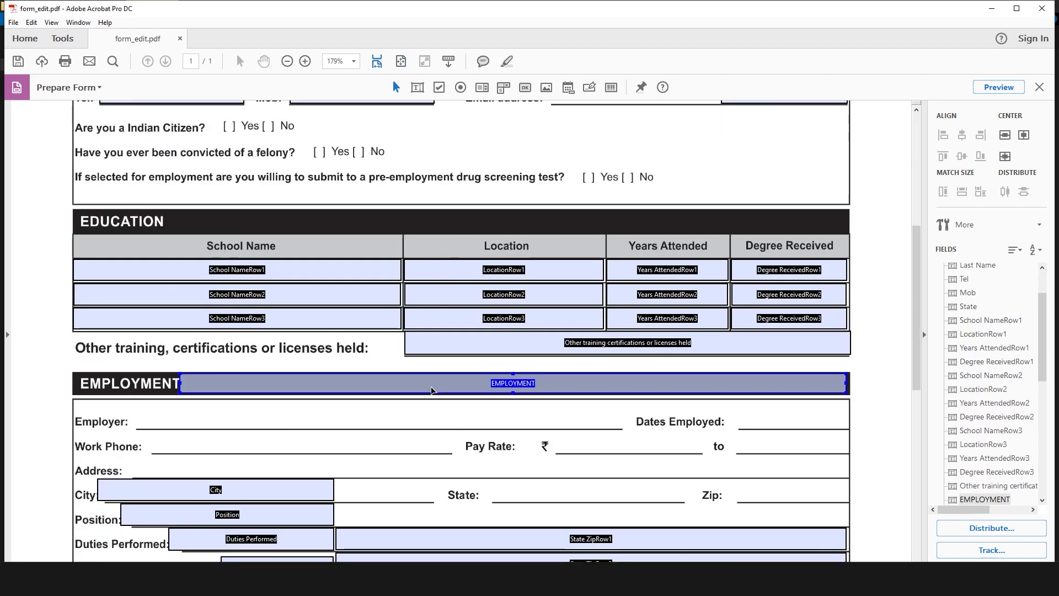
scroll(434, 353, "down", 9)
left_click(413, 399)
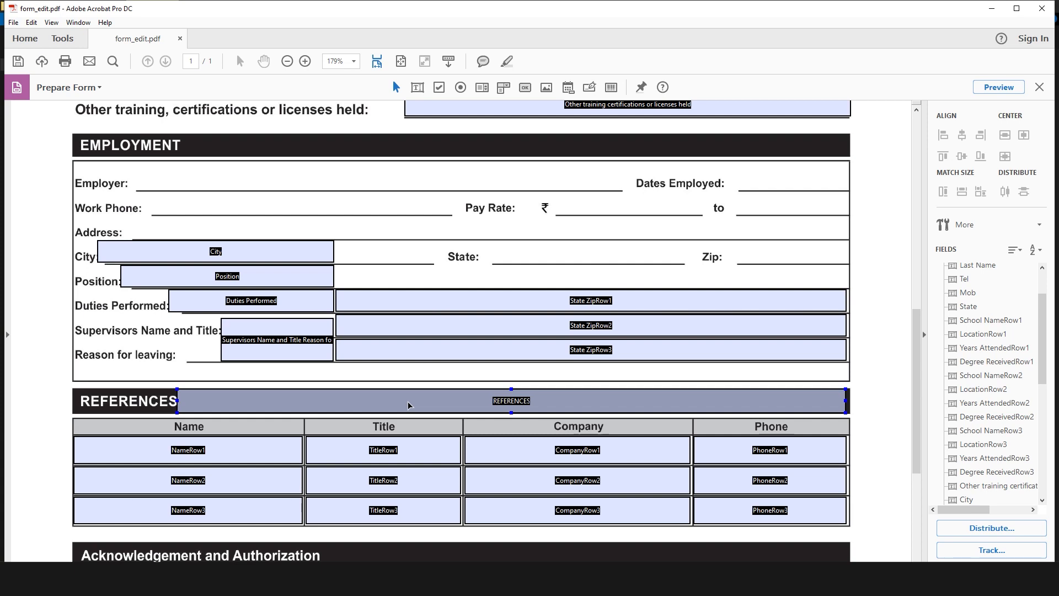
scroll(367, 357, "down", 5)
left_click(359, 349)
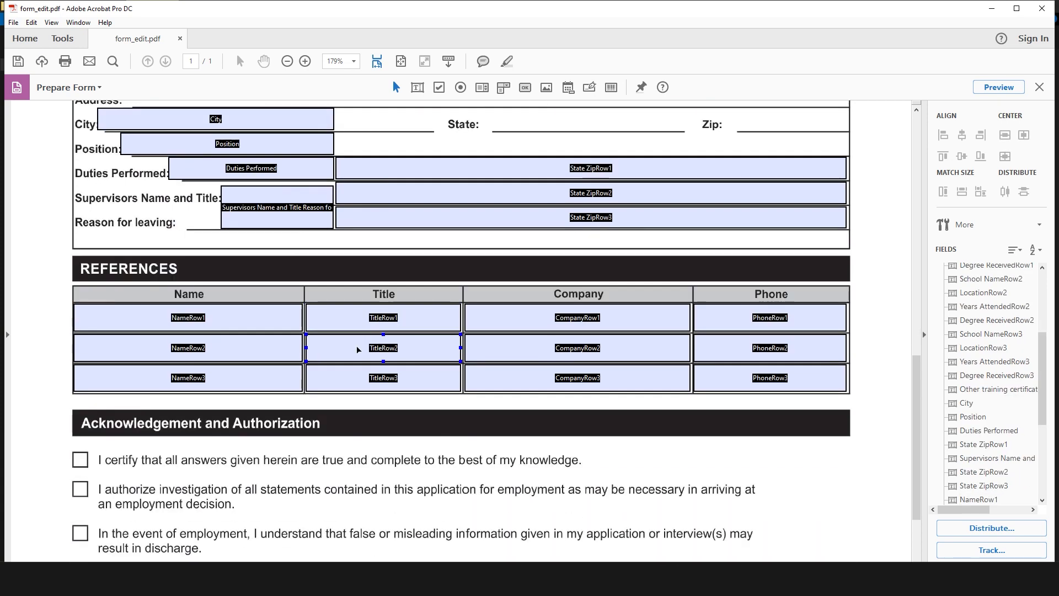
Open the properties of the Position You Are Applying For field and examine its general settings, font sizes and fonts.
scroll(389, 349, "up", 20)
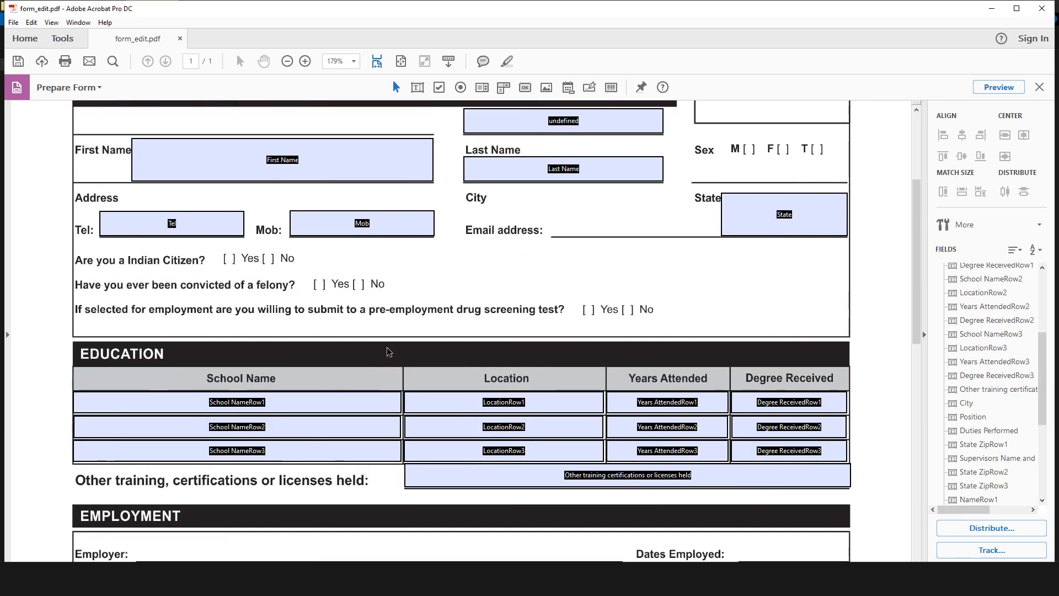
scroll(389, 352, "up", 5)
left_click(366, 168)
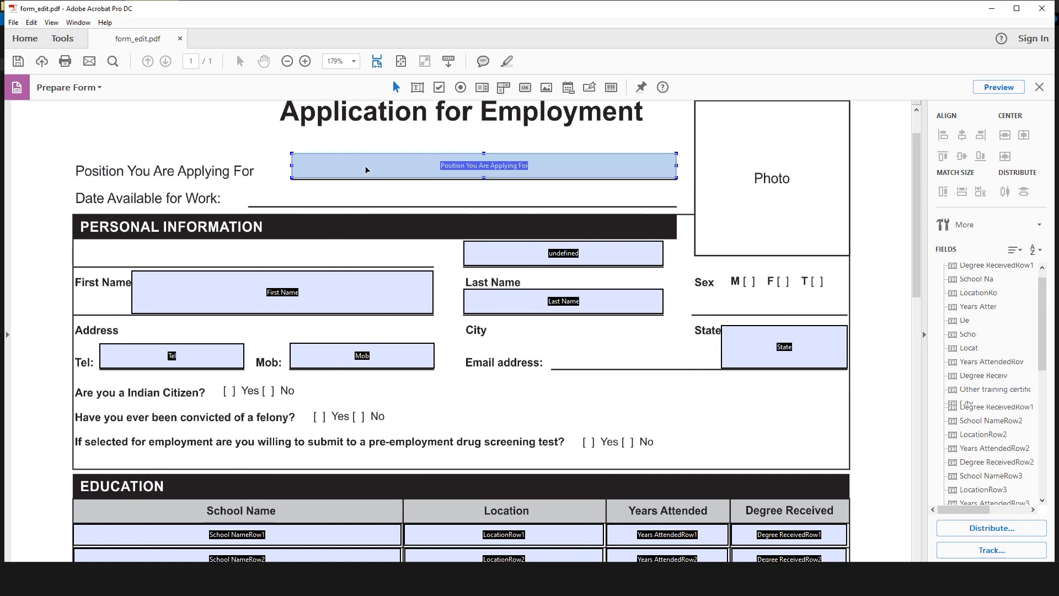
right_click(366, 168)
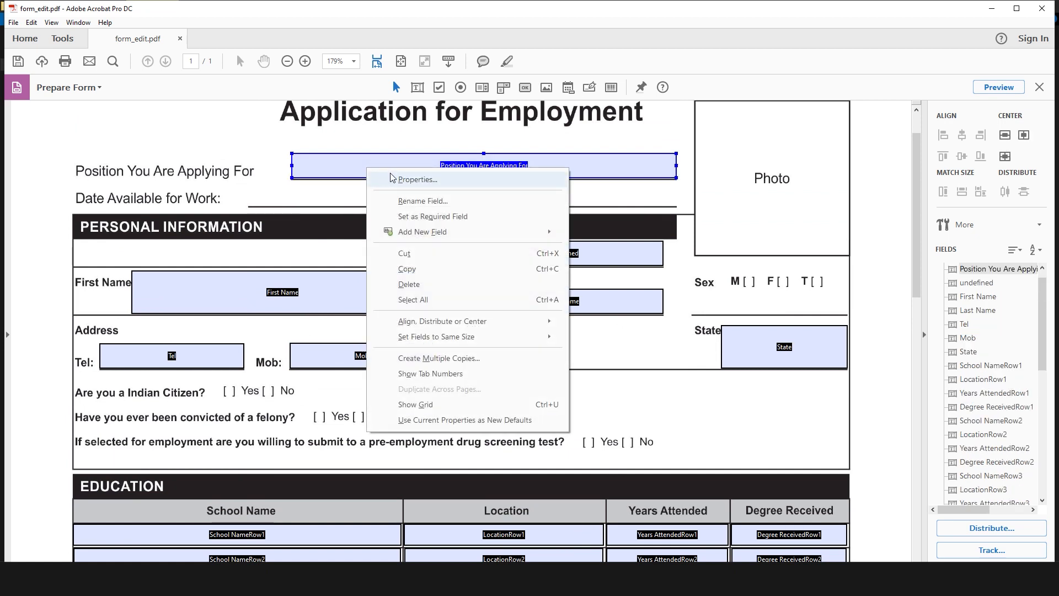
left_click(390, 173)
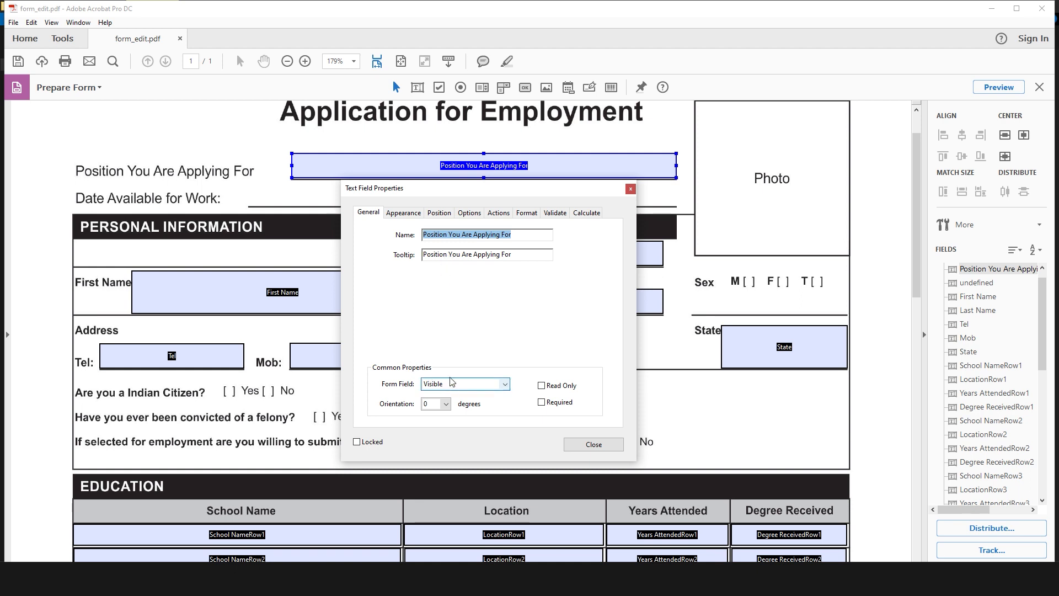
left_click(404, 213)
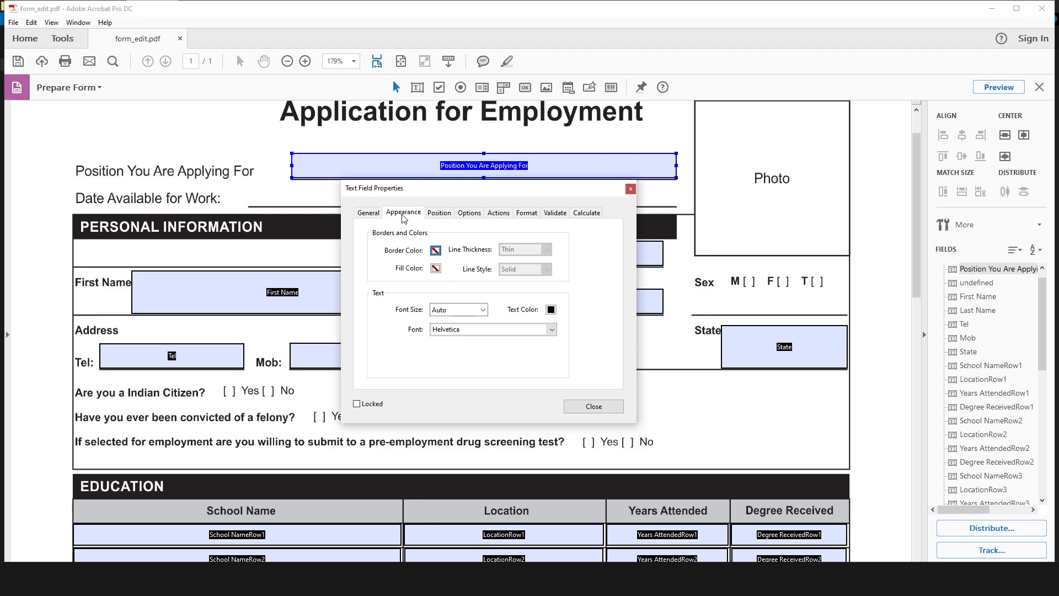
left_click(483, 310)
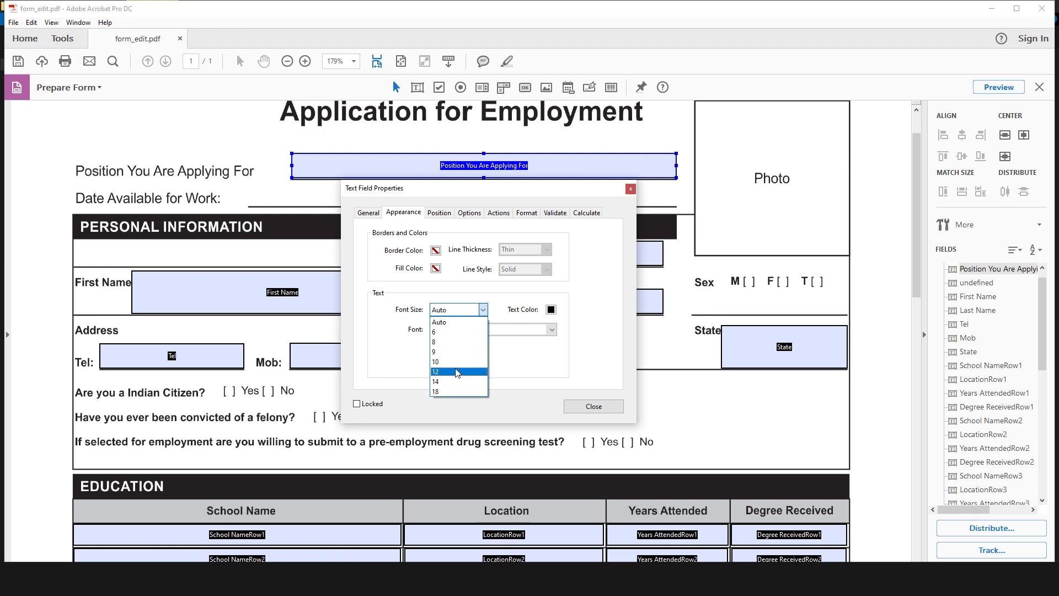
left_click(483, 310)
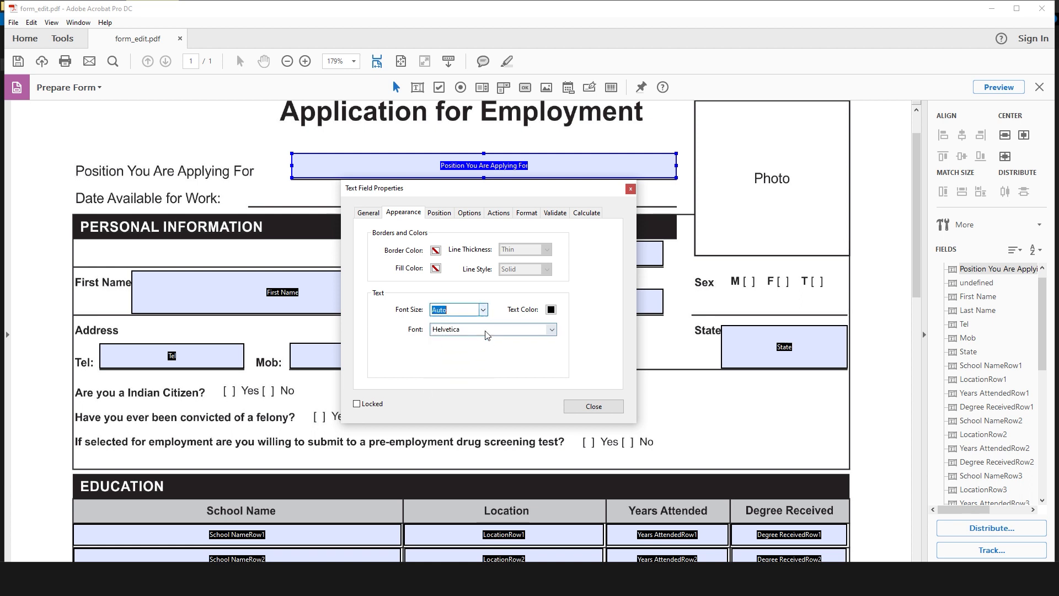
left_click(499, 330)
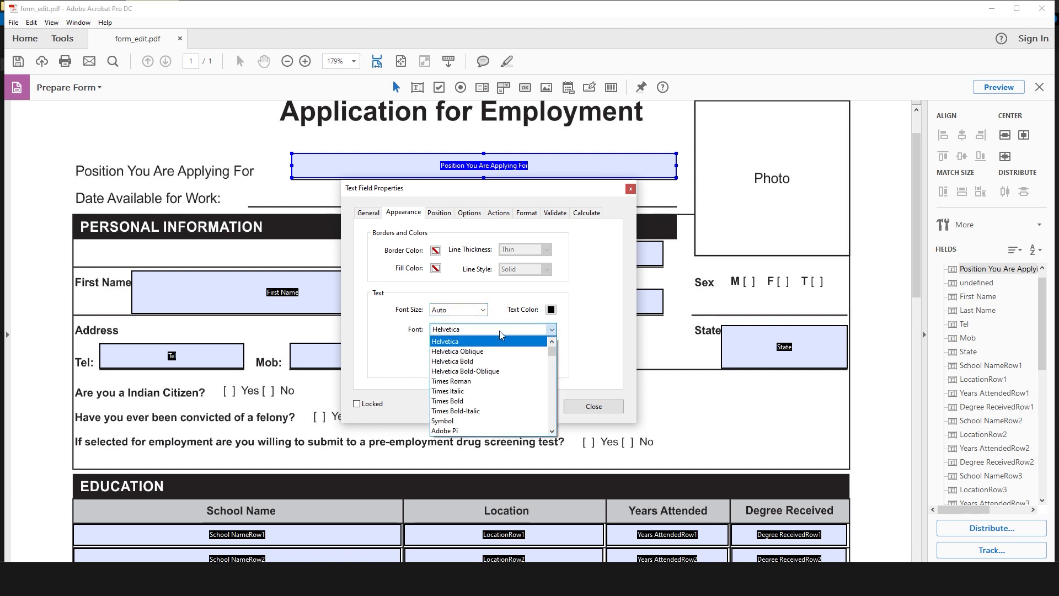
left_click(552, 330)
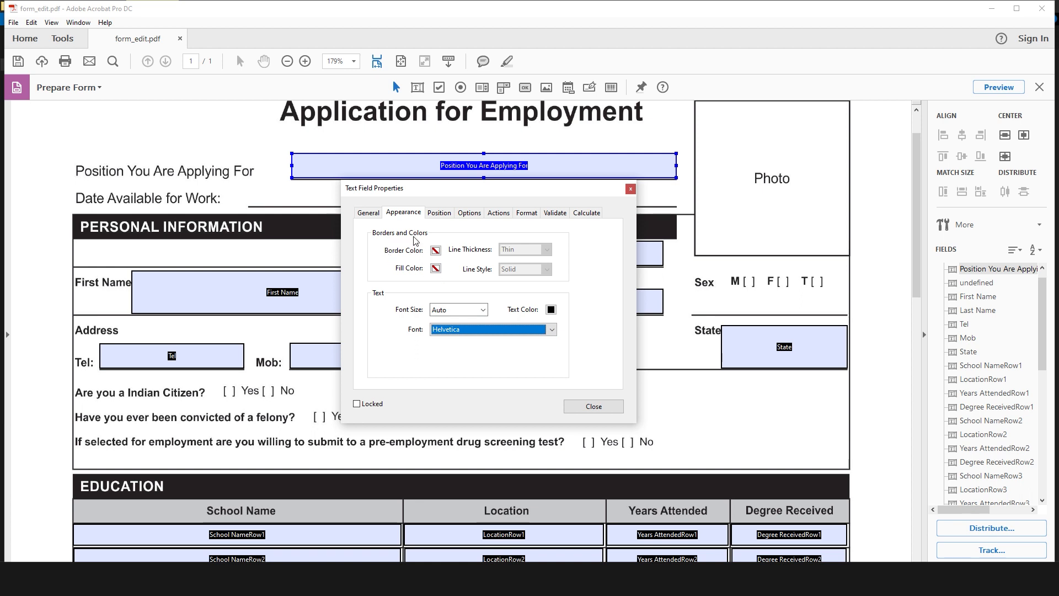
Review the field's position, options, actions, format, validation and calculation settings, and close its properties.
left_click(440, 213)
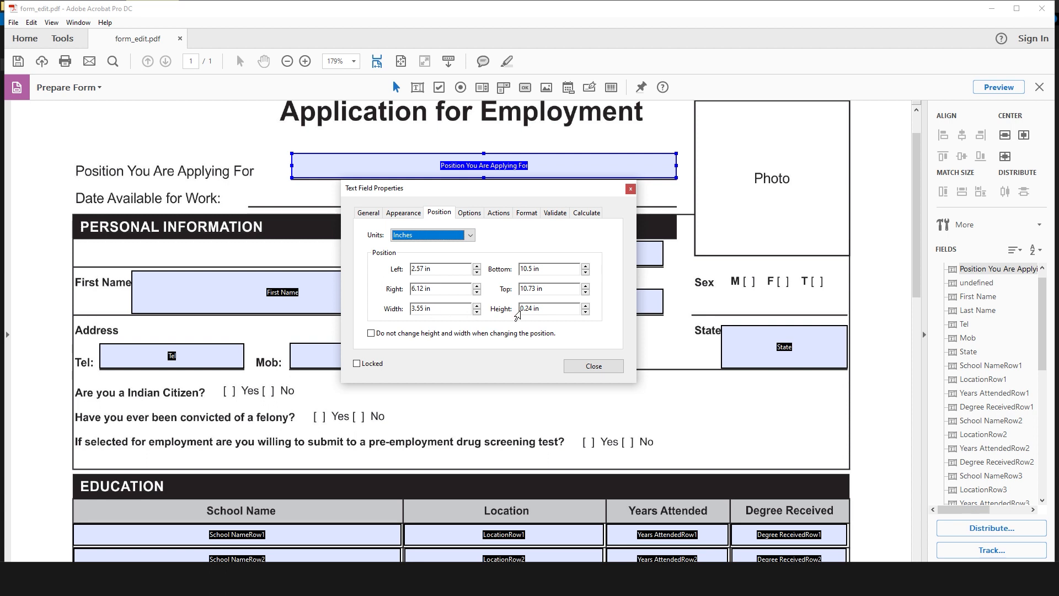
left_click(470, 214)
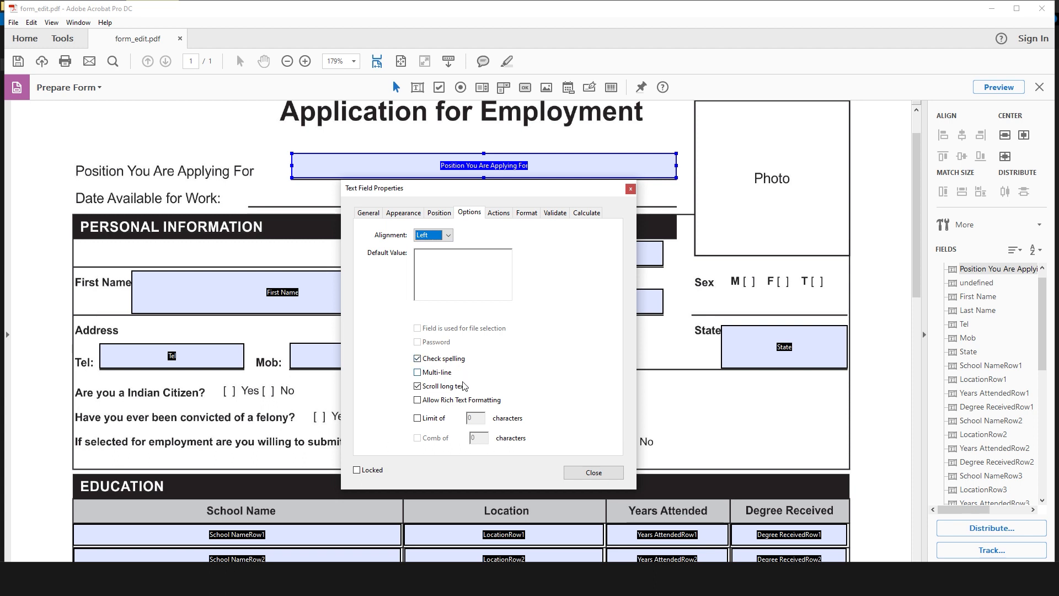
left_click(498, 216)
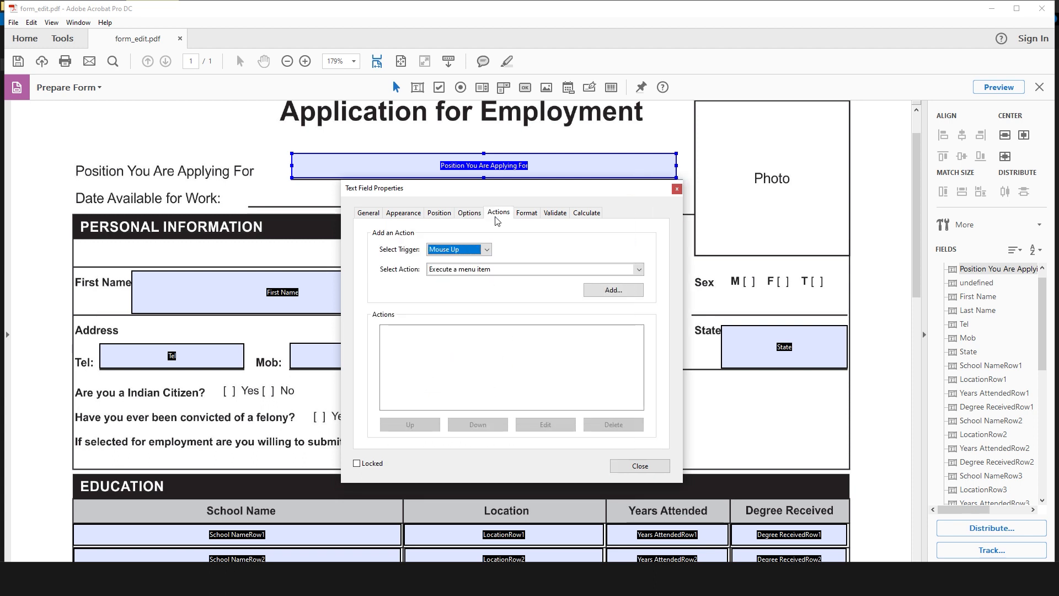
left_click(531, 216)
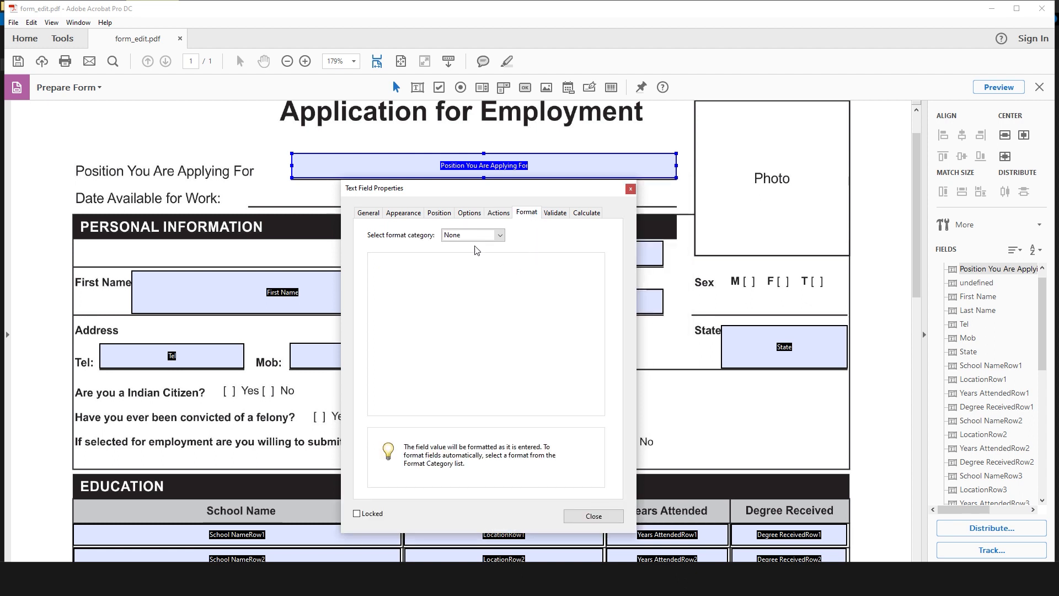
left_click(555, 215)
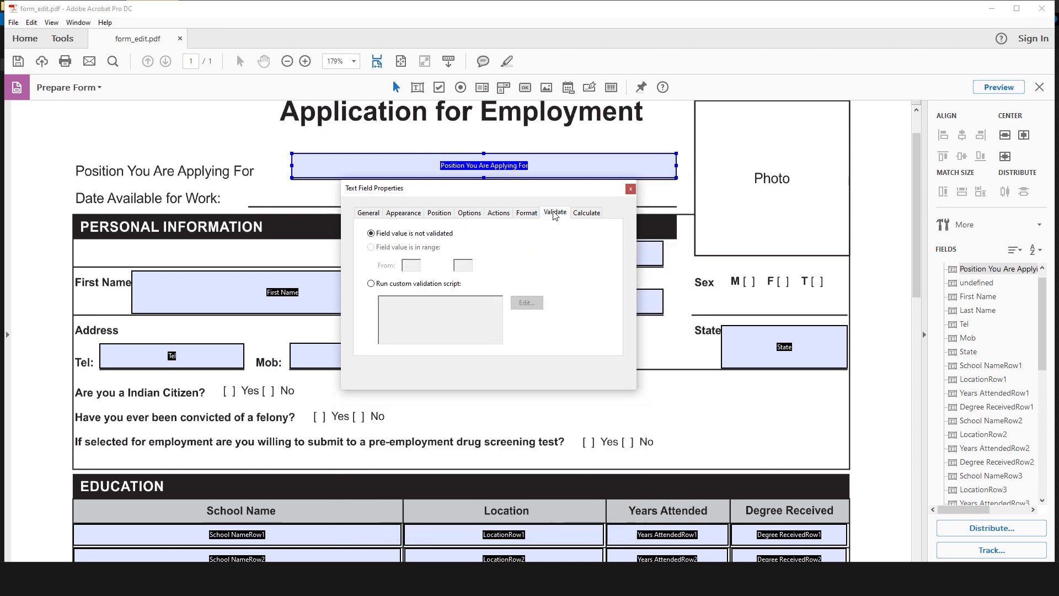
left_click(587, 214)
key("Escape")
Duplicate the Position You Are Applying For field onto the Date Available for Work line and shorten the copy to about 1.67 in wide.
right_click(359, 164)
left_click(401, 267)
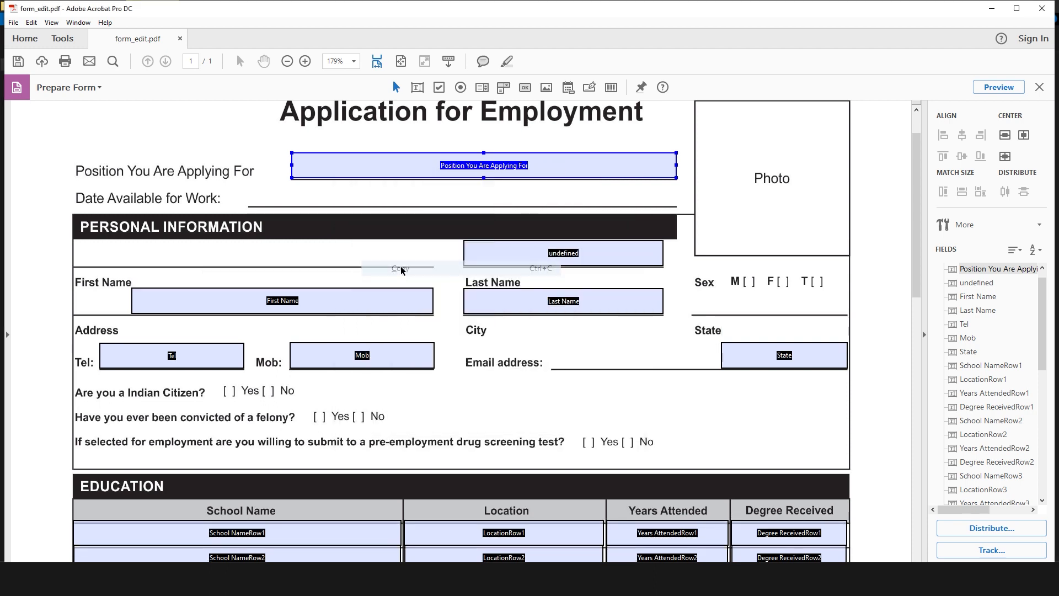
right_click(329, 199)
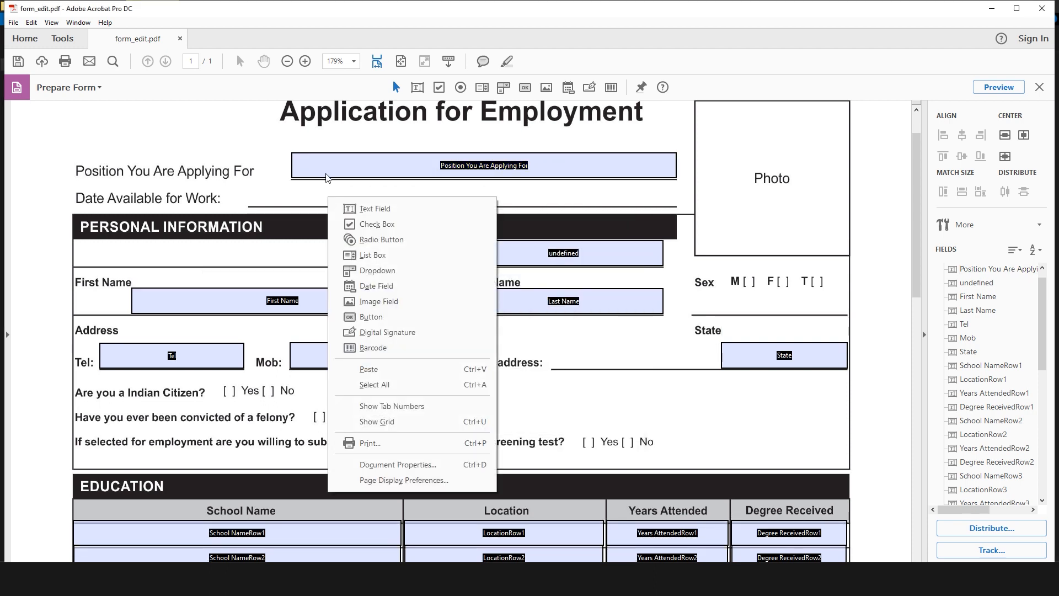
left_click(421, 367)
left_click_drag(409, 333, 340, 196)
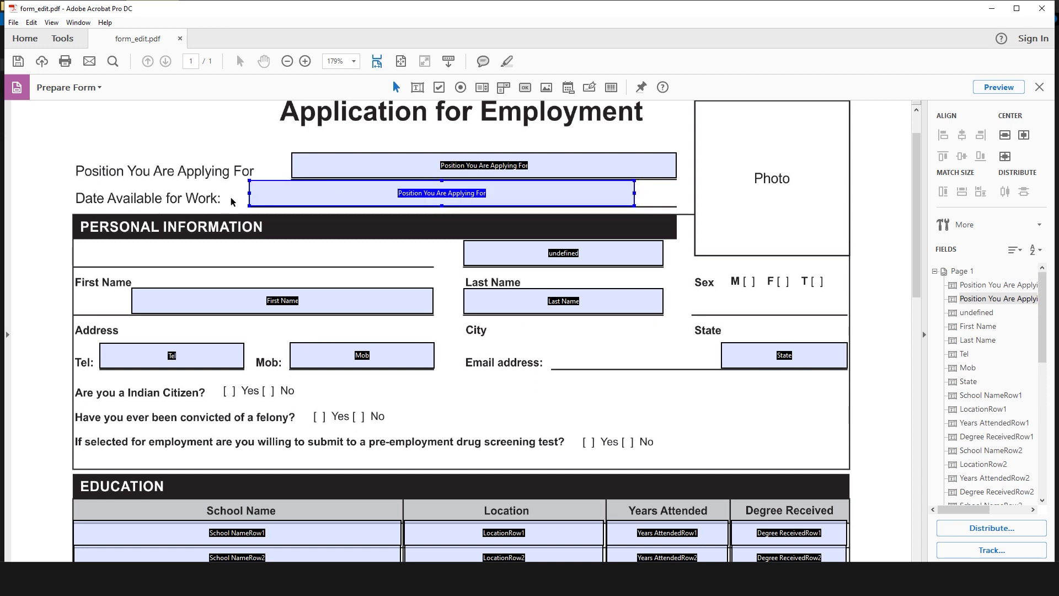
left_click_drag(634, 192, 430, 189)
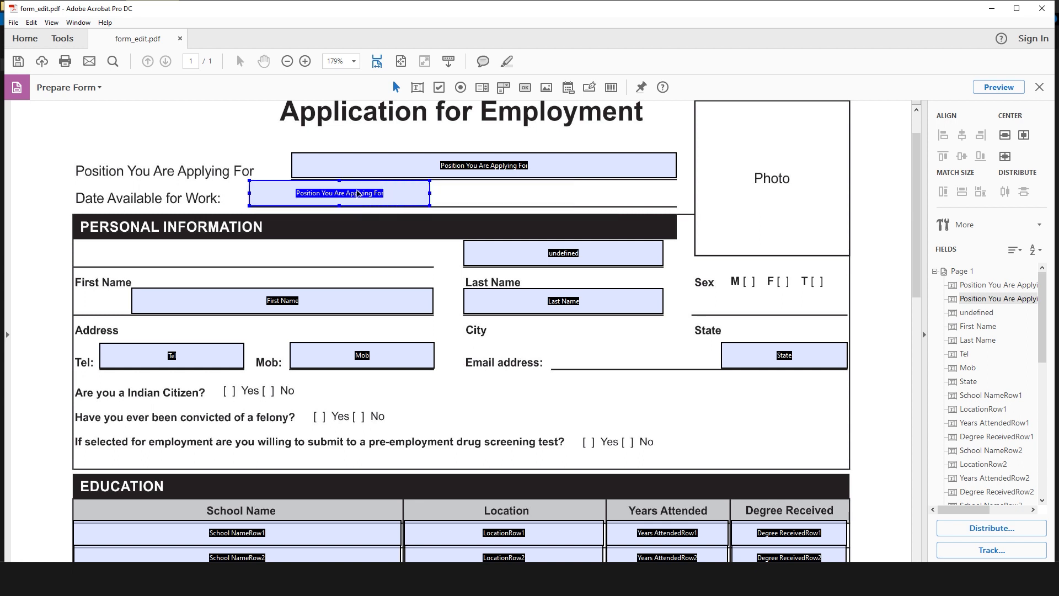
Set the format category of the copied field on the Date Available for Work line to Date.
right_click(391, 194)
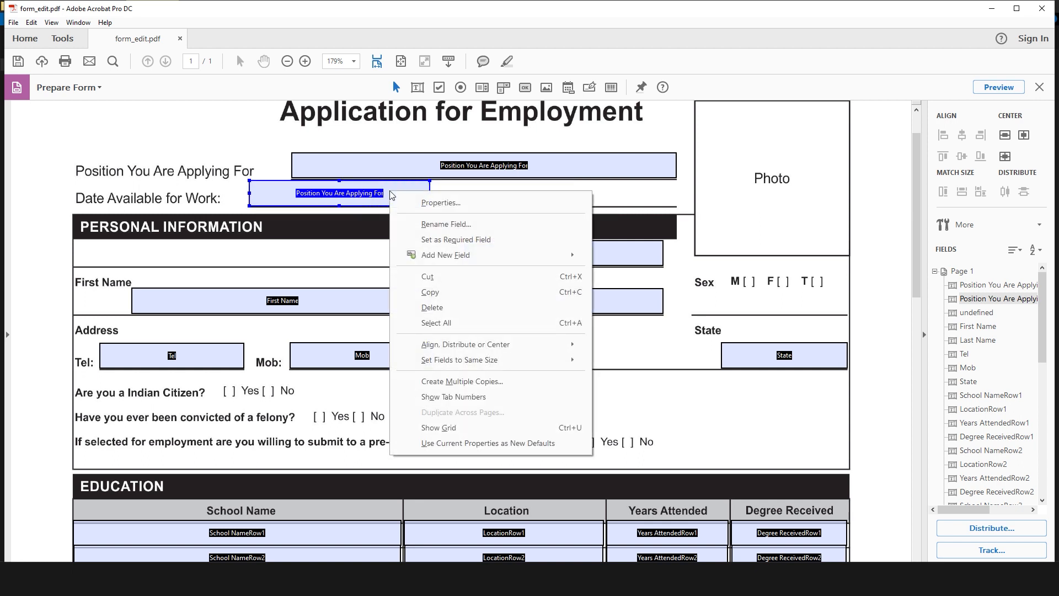
left_click(425, 202)
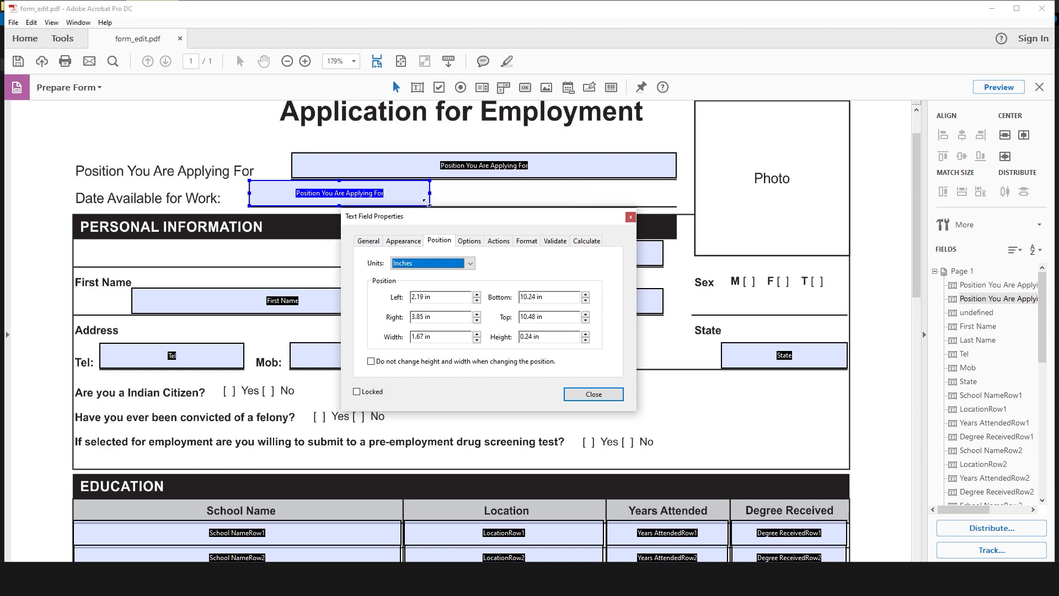
left_click(526, 240)
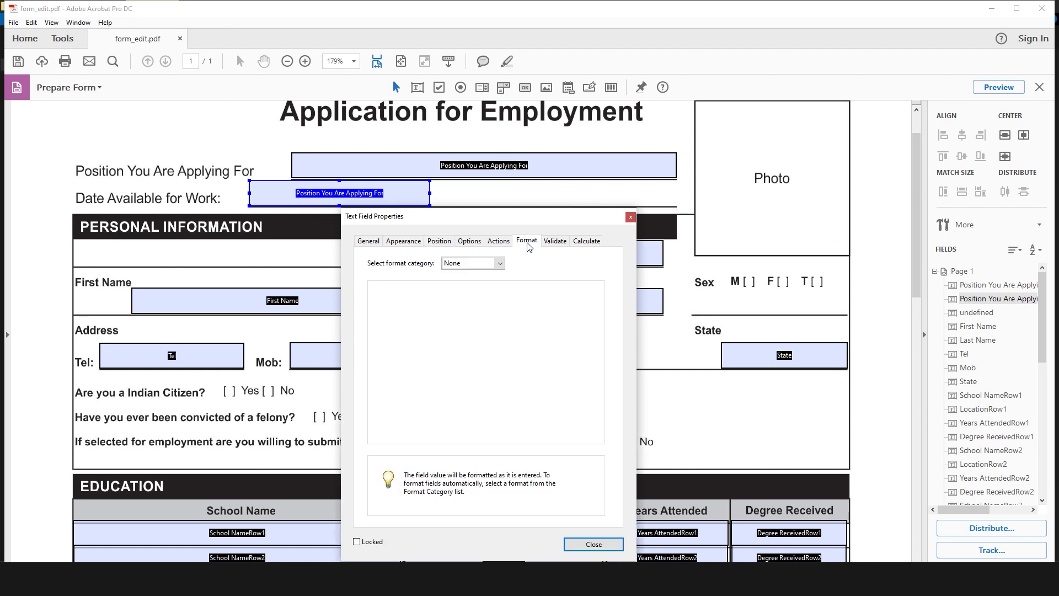
left_click(498, 264)
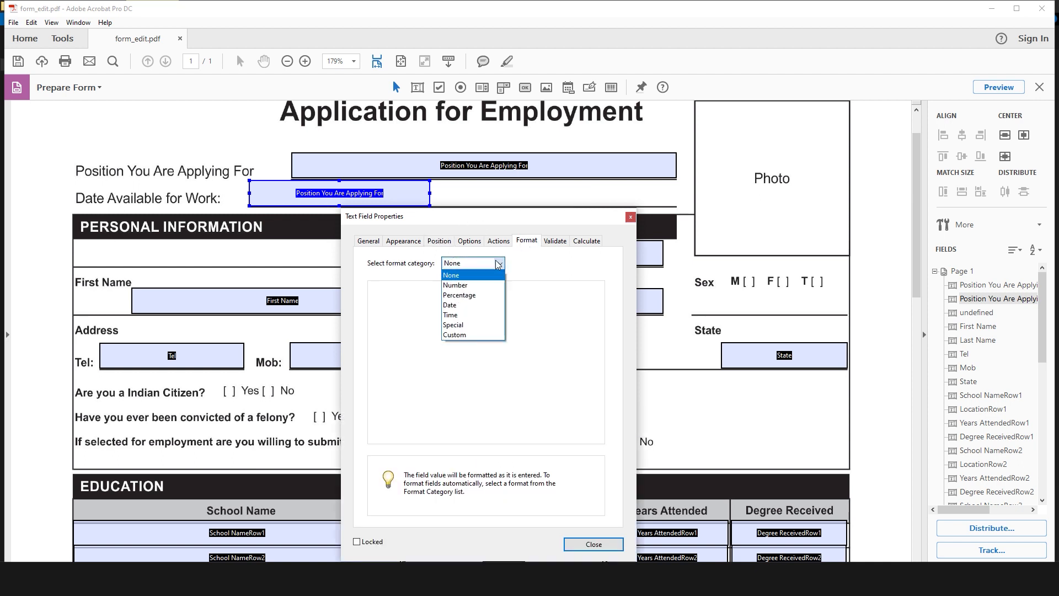
left_click(451, 305)
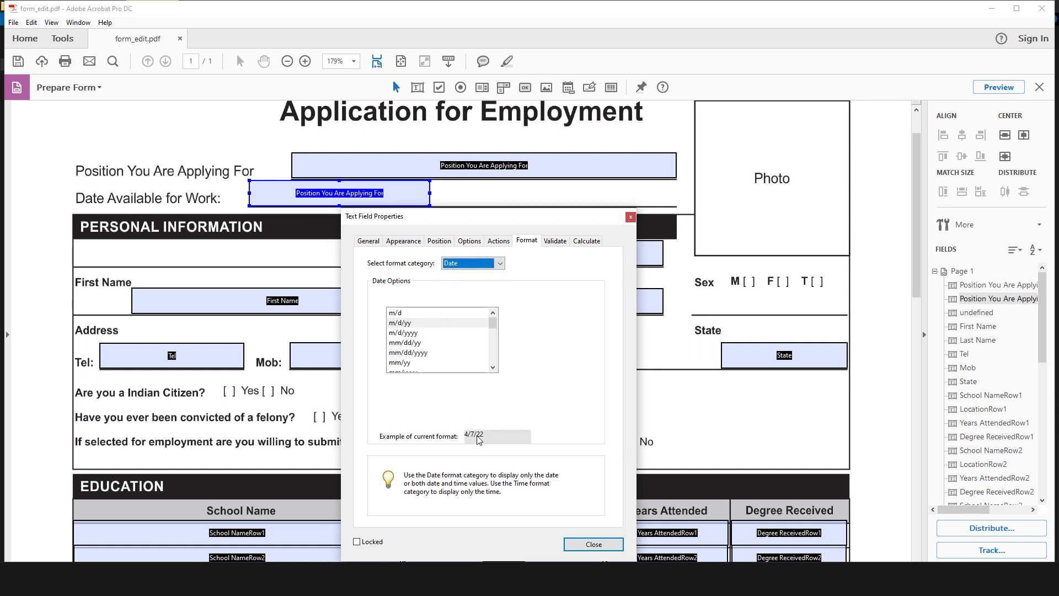
Try several date formats for the field, settle on mm/dd/yyyy, and close its properties.
left_click(406, 343)
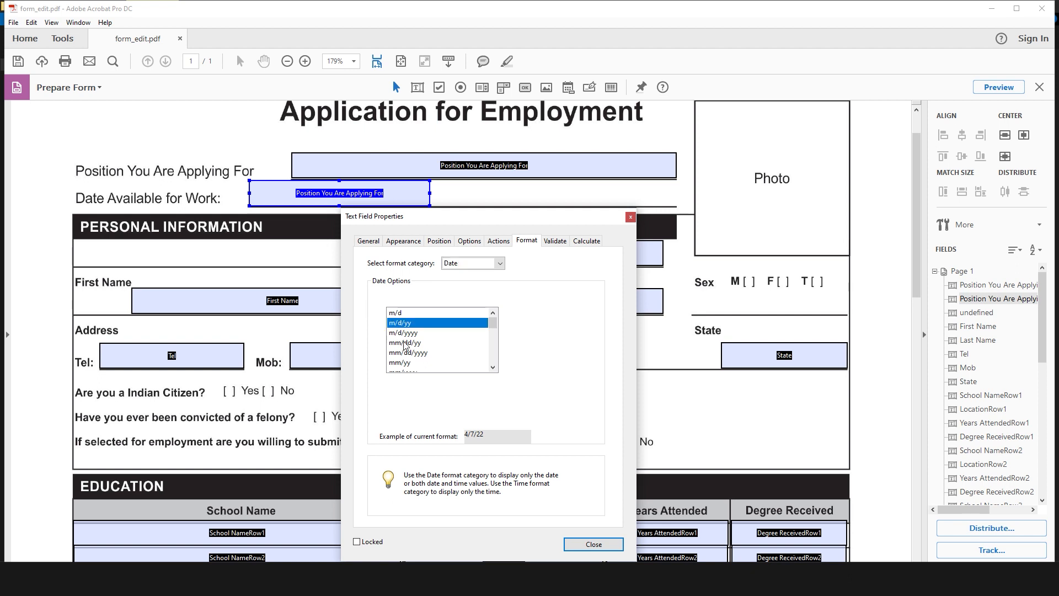
left_click(405, 353)
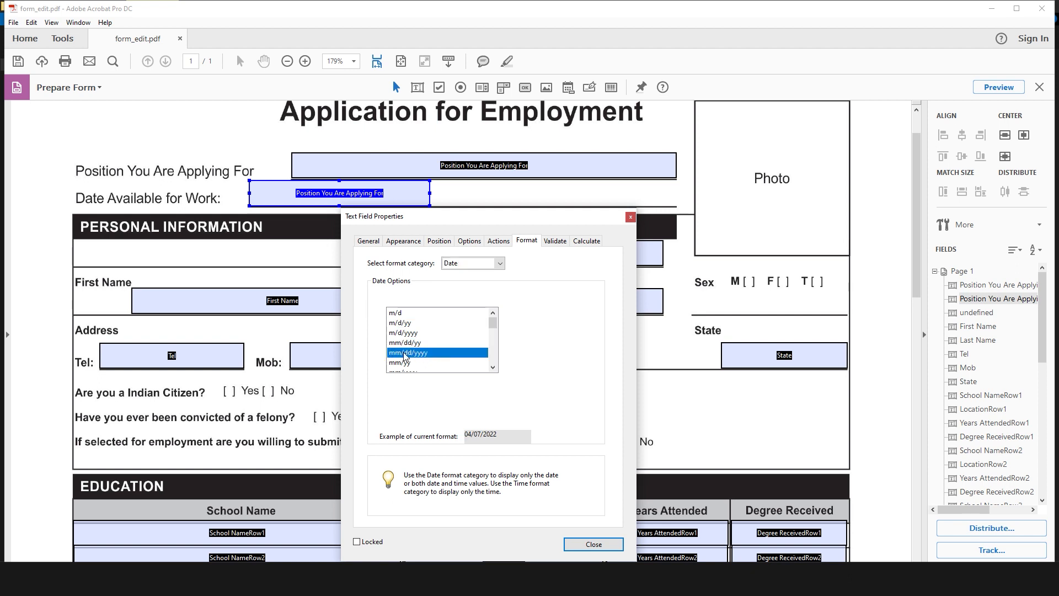
left_click_drag(496, 325, 496, 337)
left_click(406, 333)
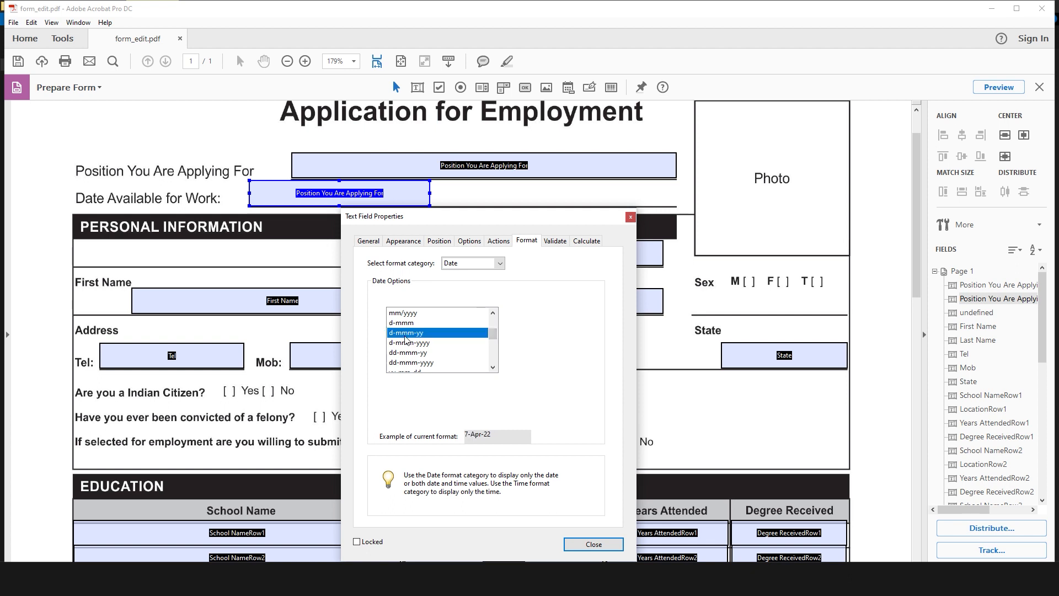
left_click(409, 344)
left_click(415, 352)
scroll(415, 353, "up", 2)
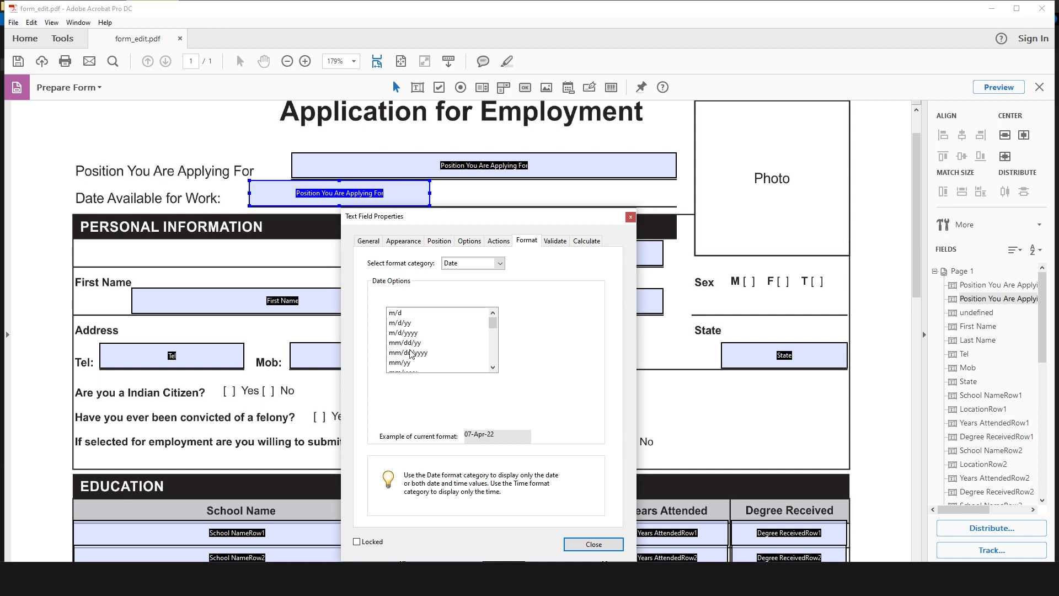
left_click(413, 353)
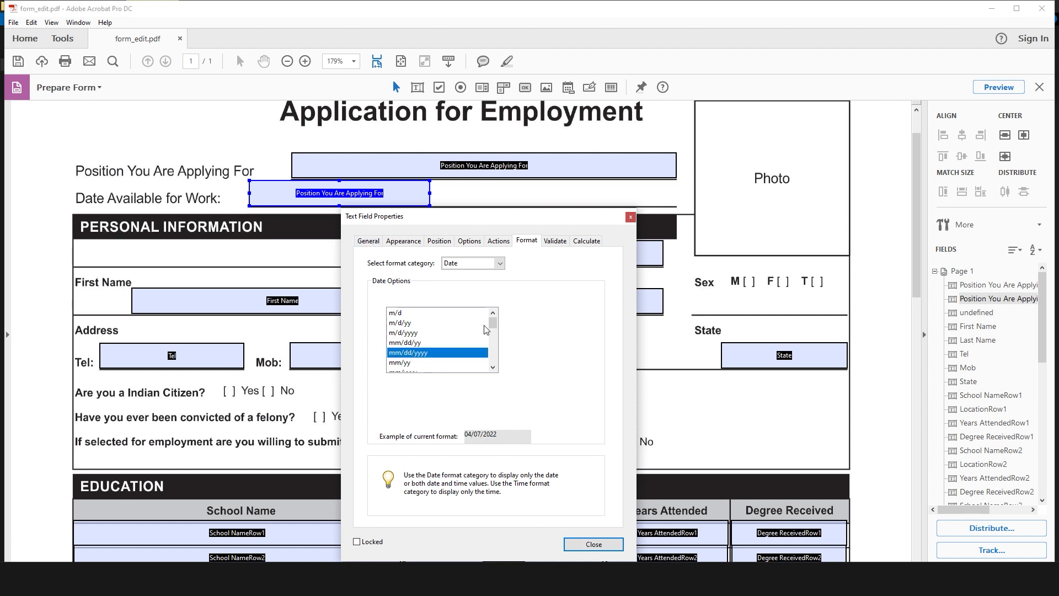
left_click(588, 543)
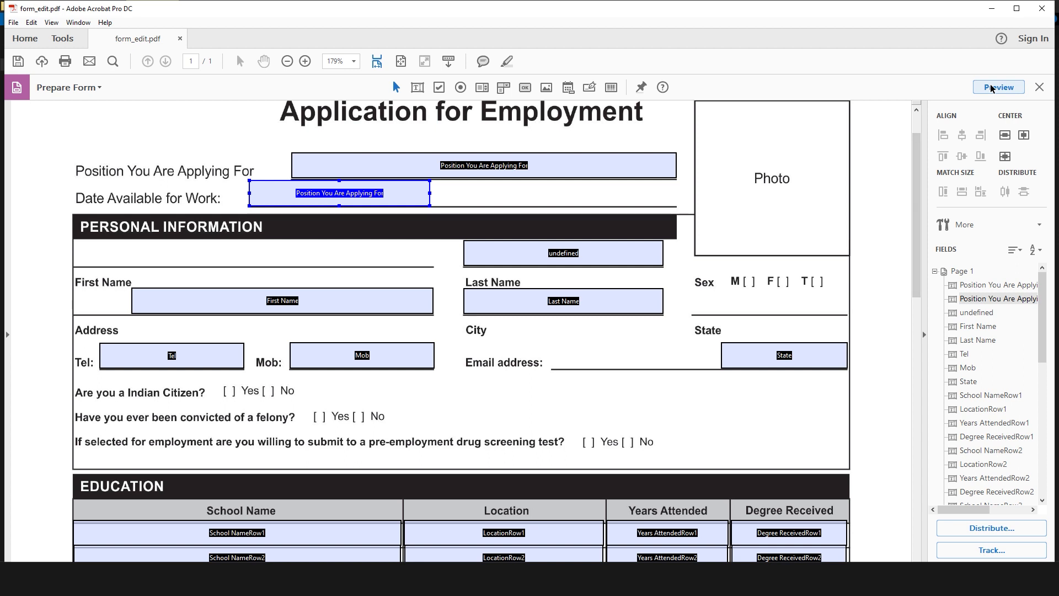
Preview the form and check the calendar picker of the date field on the Date Available for Work line.
left_click(991, 85)
left_click(409, 203)
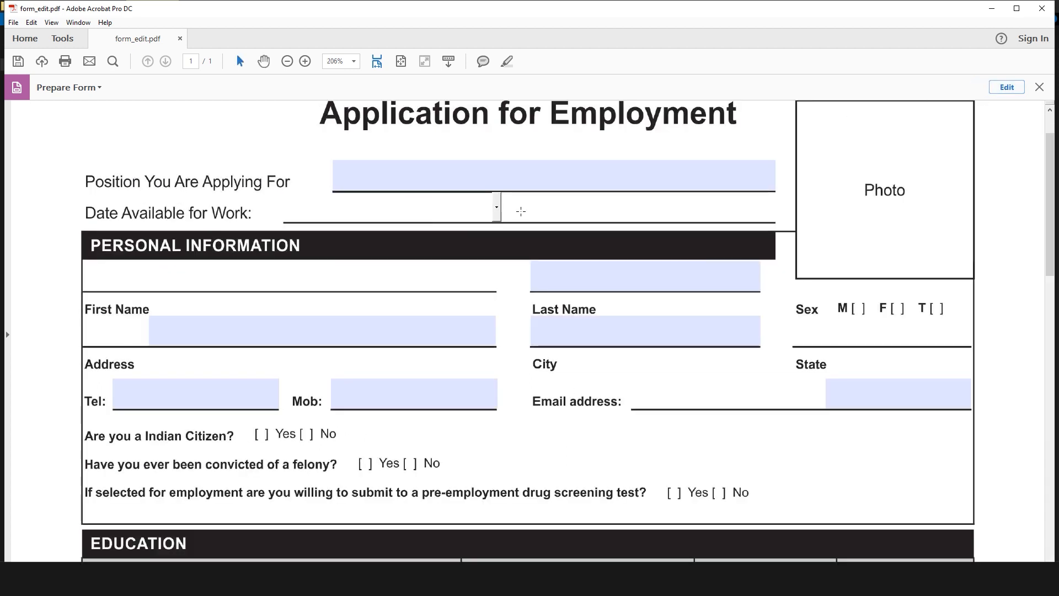
left_click(496, 209)
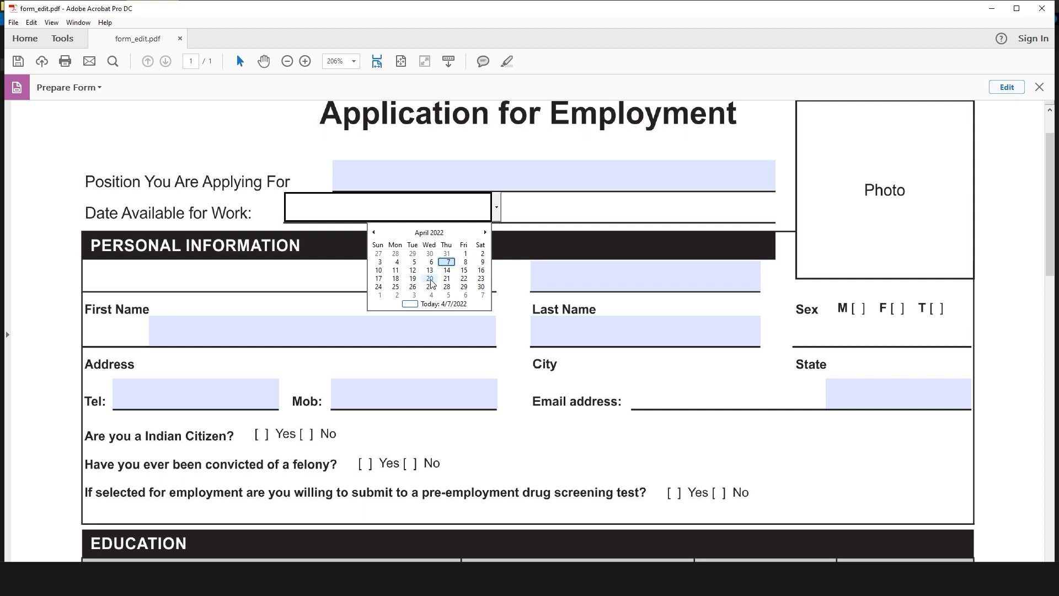
left_click(498, 206)
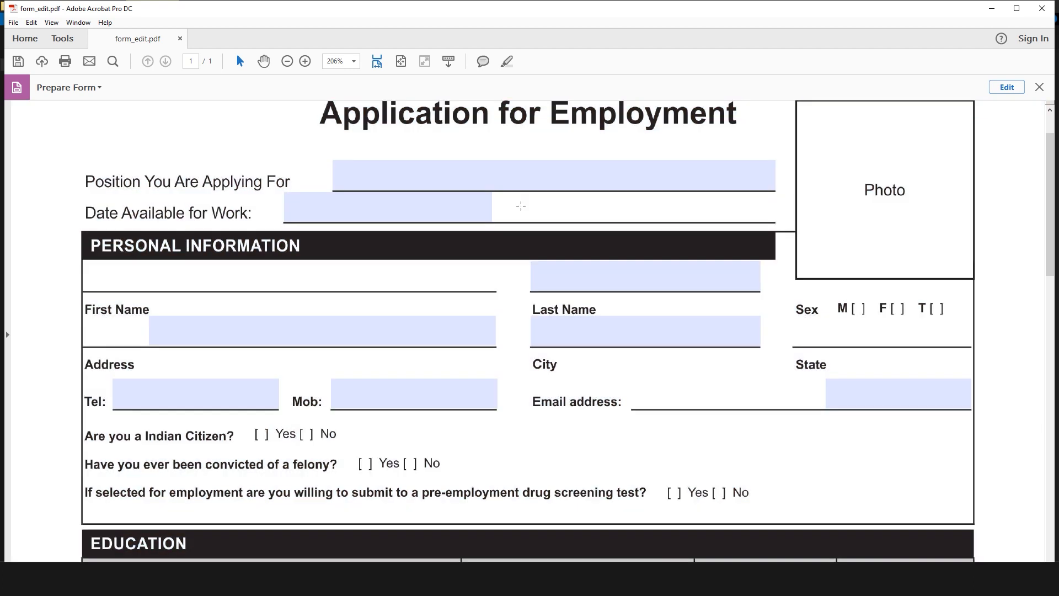
Test the Position You Are Applying For field in the preview by entering "My Name", and return to form editing.
left_click(516, 175)
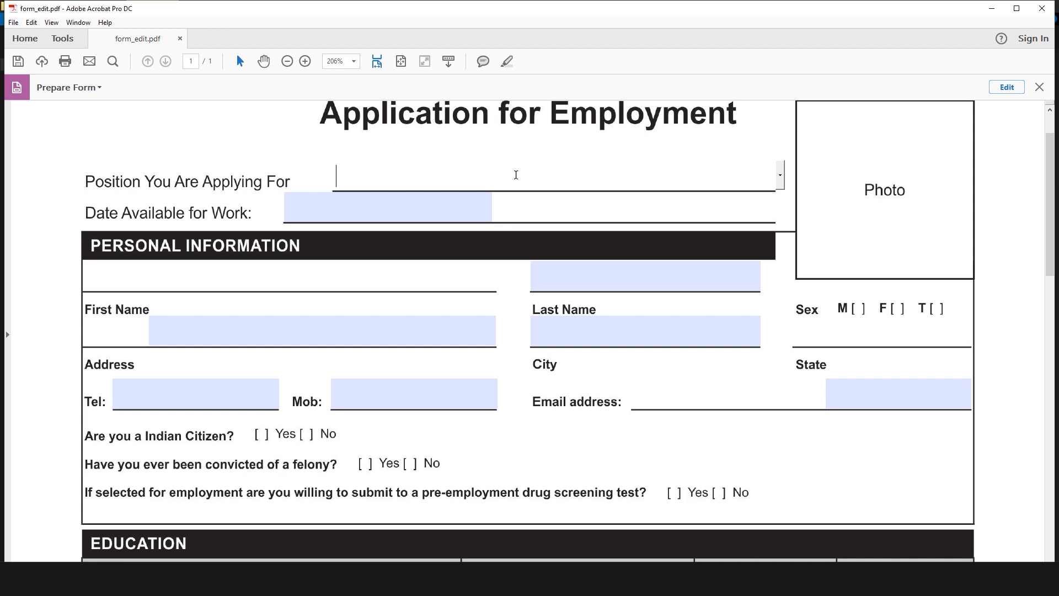
type("My Name")
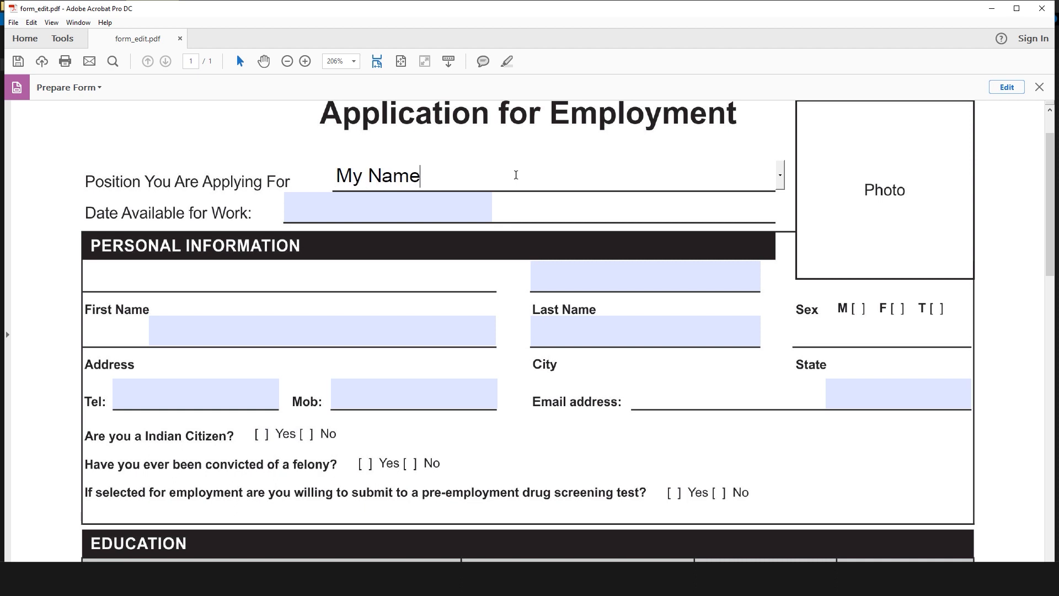
triple_click(406, 177)
left_click(411, 185)
left_click(1007, 87)
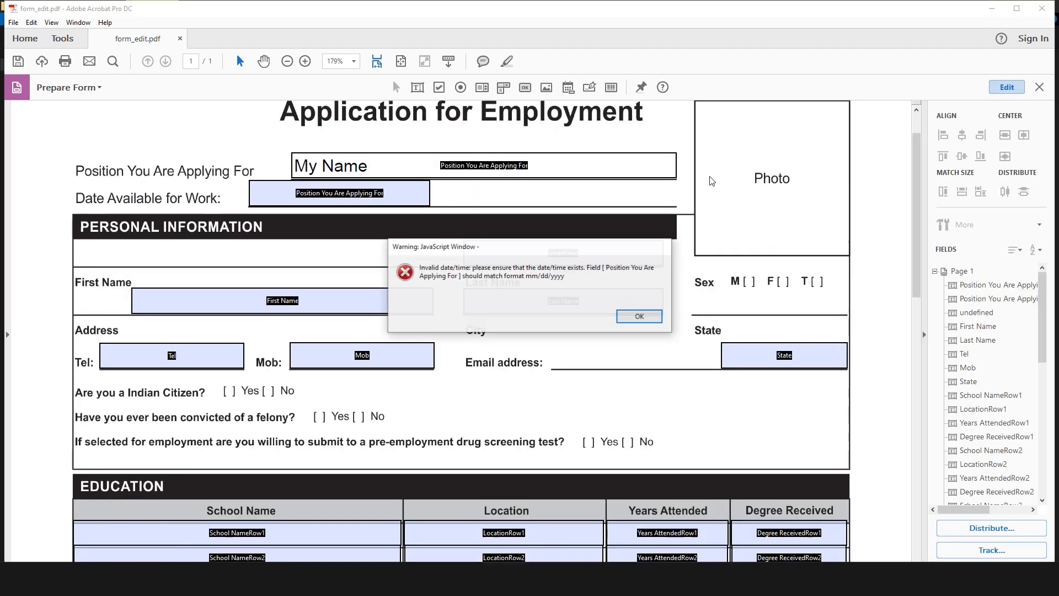
left_click(639, 317)
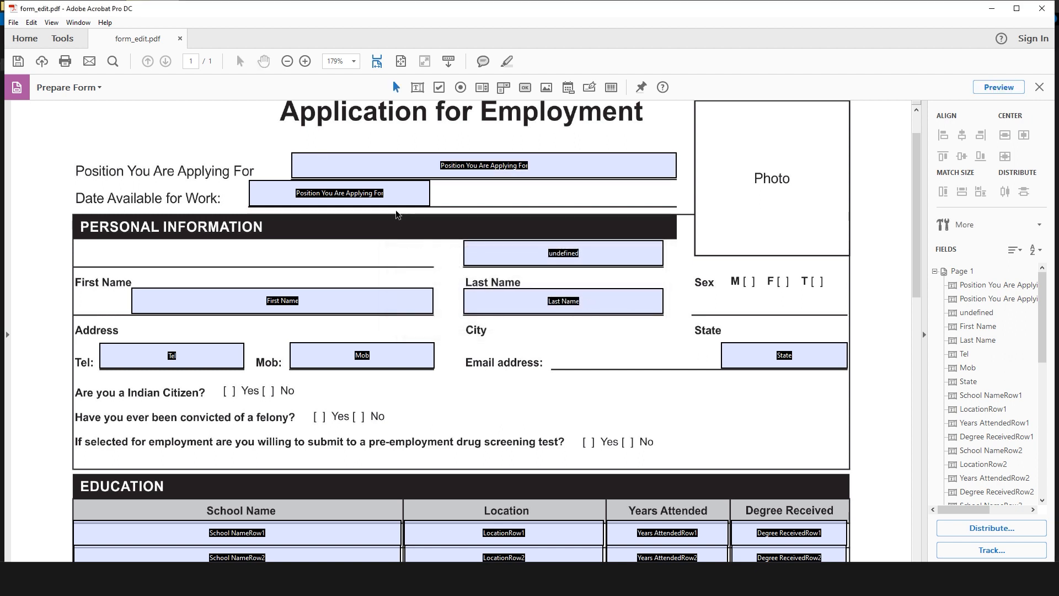
Change both the name and the tooltip of the field on the Date Available for Work line to "Date Available".
left_click(441, 196)
left_click(409, 196)
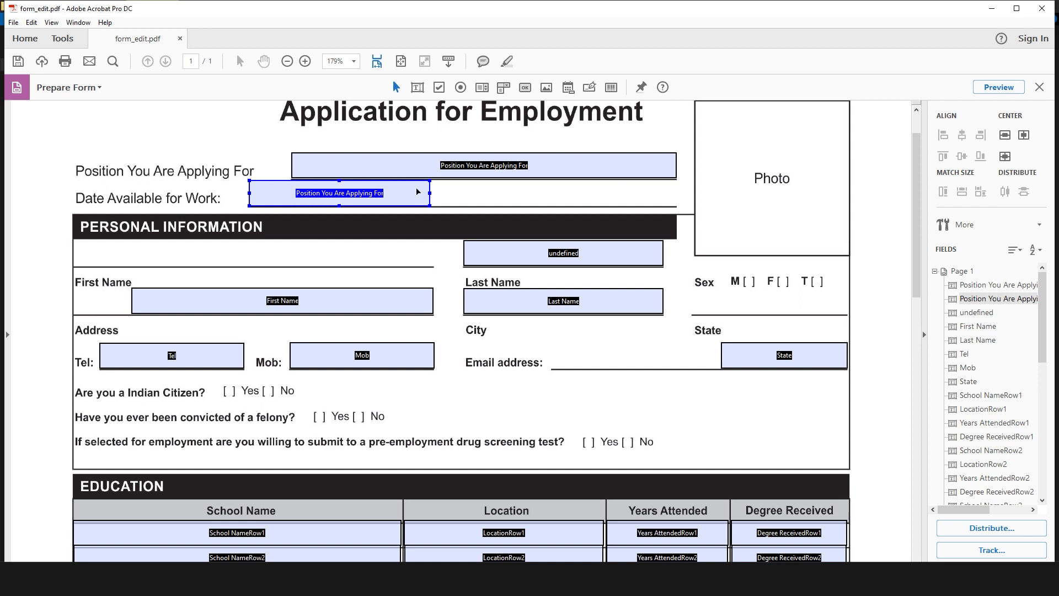
left_click(415, 163)
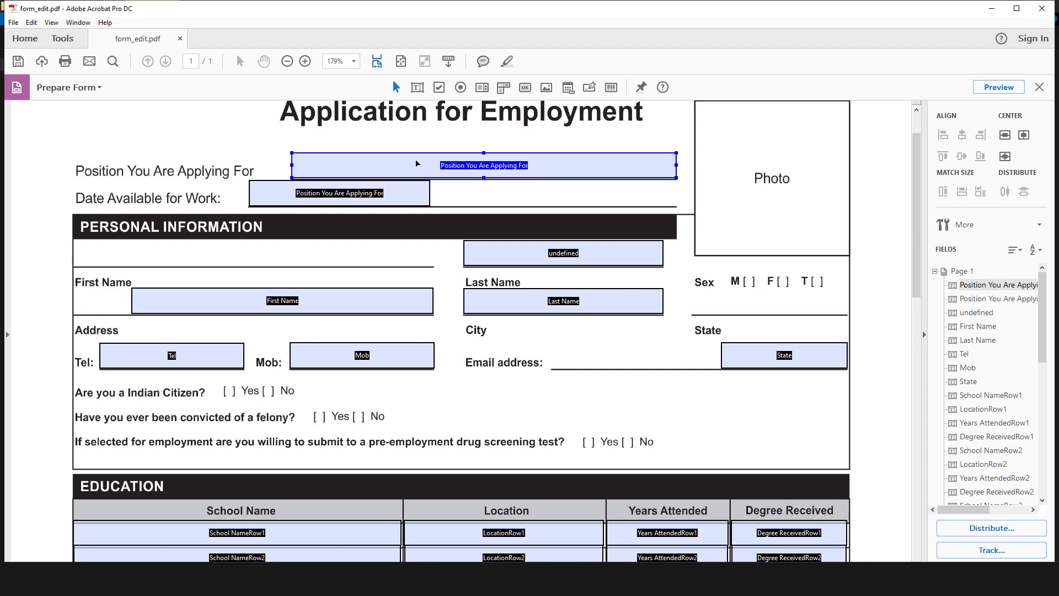
left_click(391, 193)
right_click(390, 191)
left_click(415, 203)
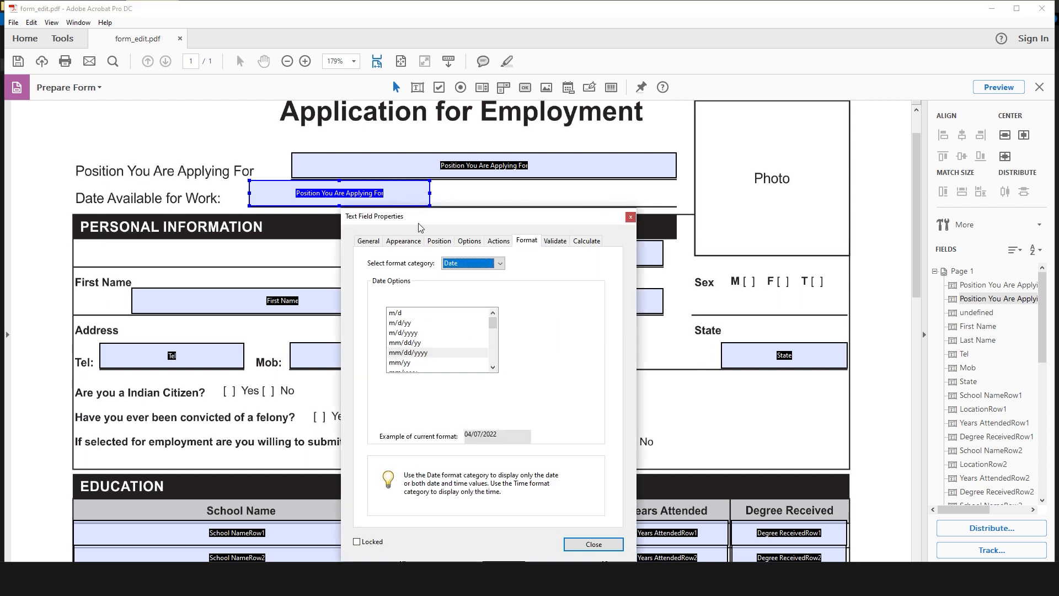
left_click(369, 241)
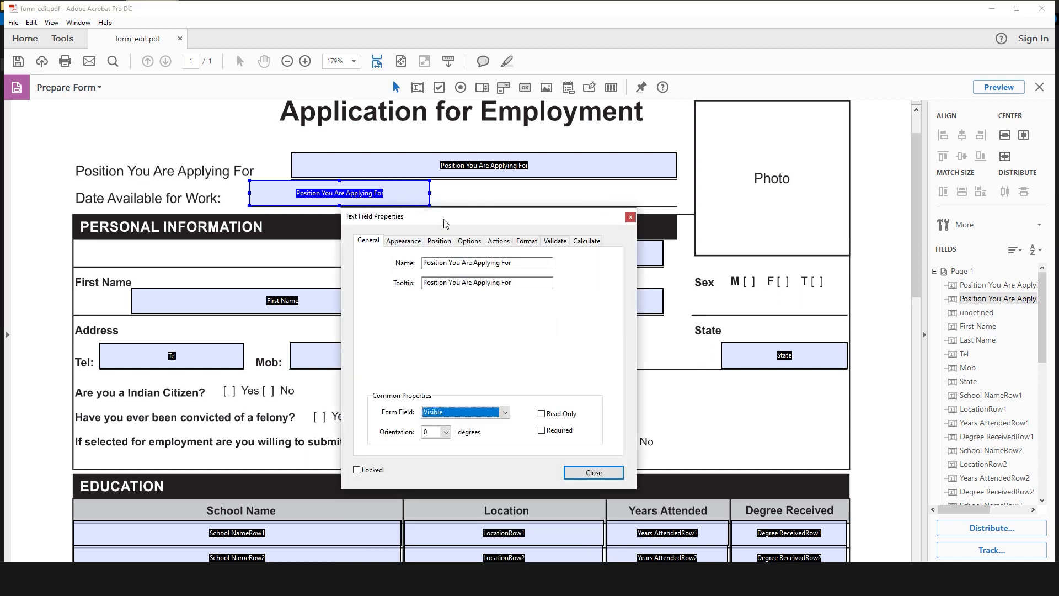
left_click(434, 263)
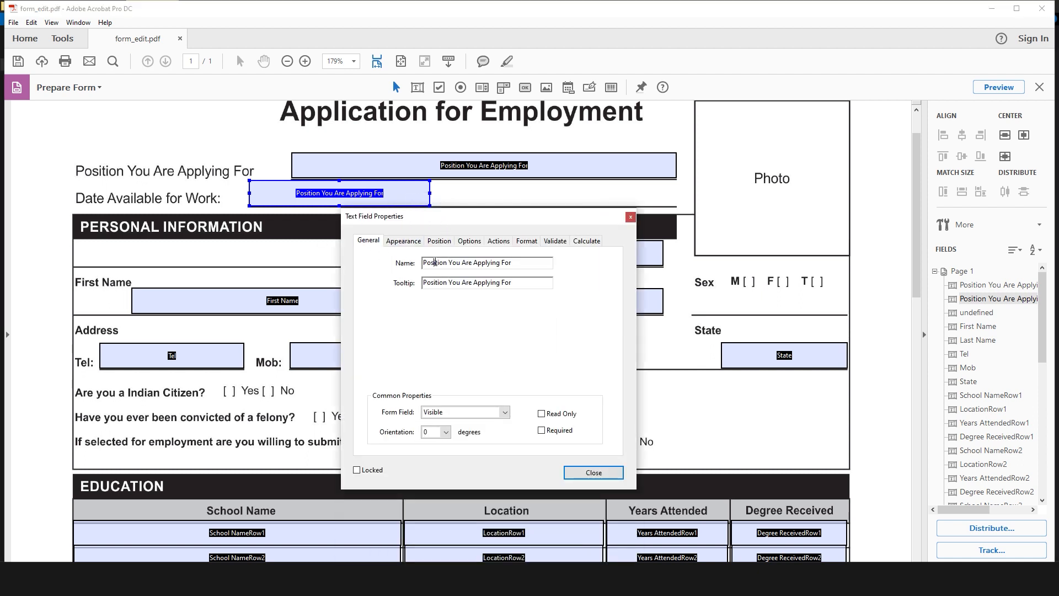
triple_click(435, 262)
type("Date Available")
key("Tab")
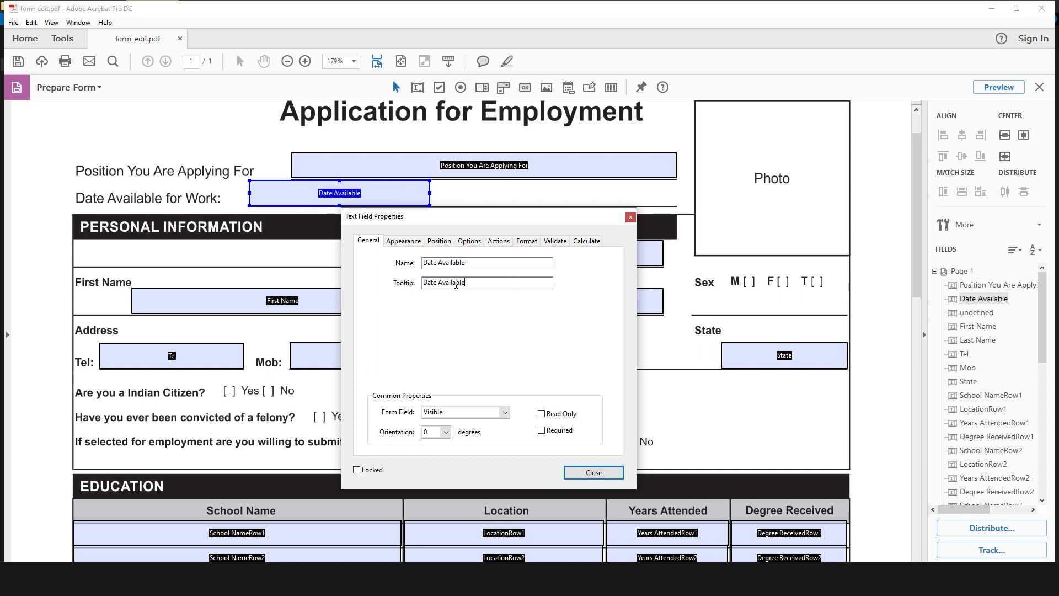
left_click(593, 473)
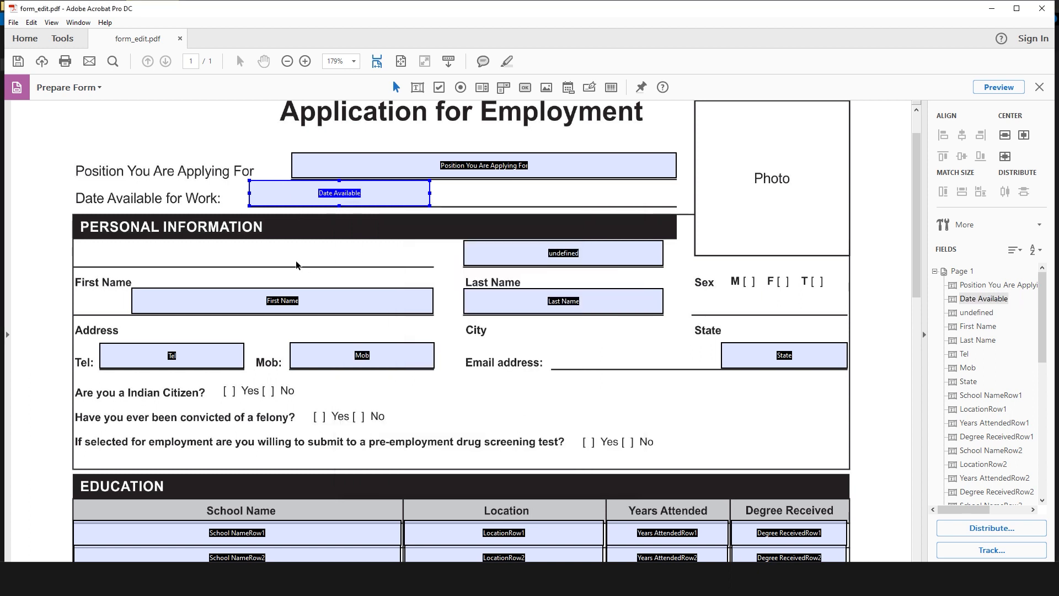
Delete the field named undefined on the line above the Last Name label.
left_click(142, 302)
left_click(544, 256)
key("Delete")
Move the First Name and Last Name fields onto the lines above their labels and extend First Name to the start of its line.
left_click(500, 302)
left_click(391, 305, "shift")
left_click_drag(390, 305, 390, 258)
left_click(246, 260)
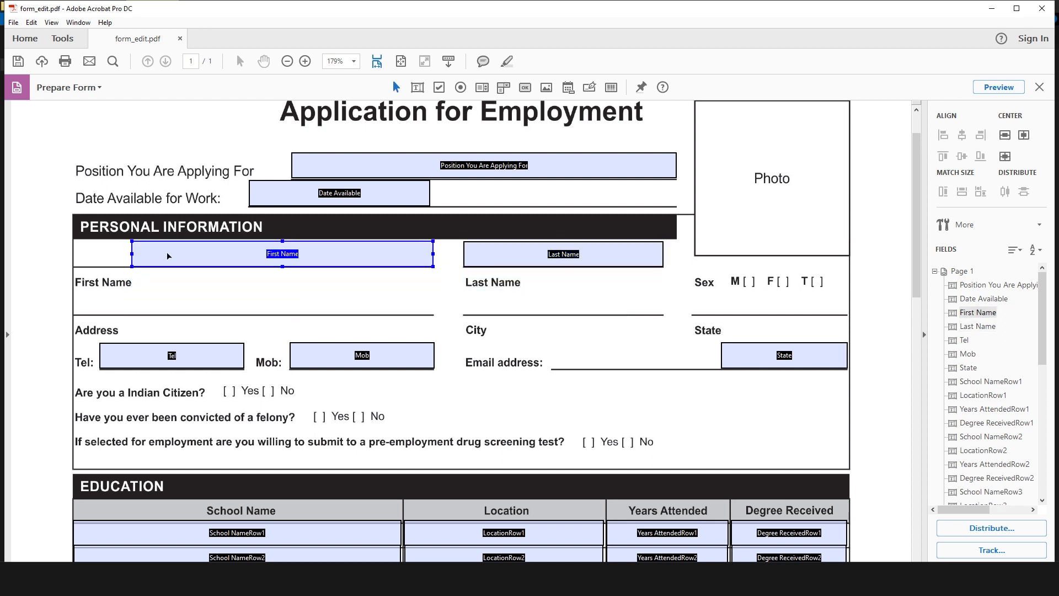
left_click_drag(131, 254, 74, 254)
Duplicate the First Name field onto the line above the Address label and rename the copy Address.
right_click(267, 255)
left_click(302, 355)
right_click(280, 280)
left_click(318, 327)
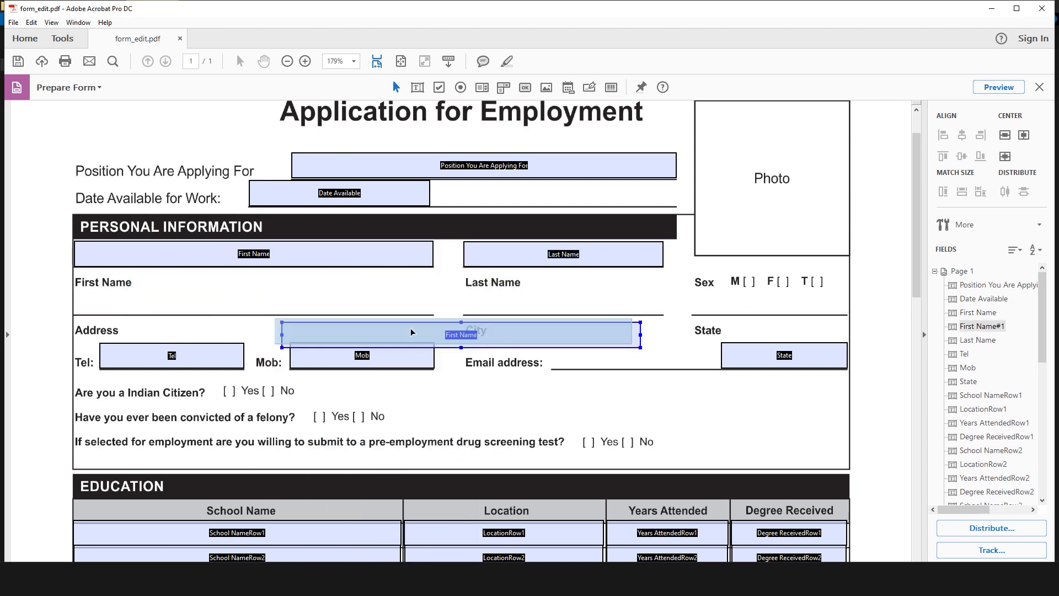
left_click_drag(426, 338, 219, 304)
right_click(220, 305)
left_click(236, 314)
left_click_drag(566, 268, 463, 268)
type("Address")
key("Return")
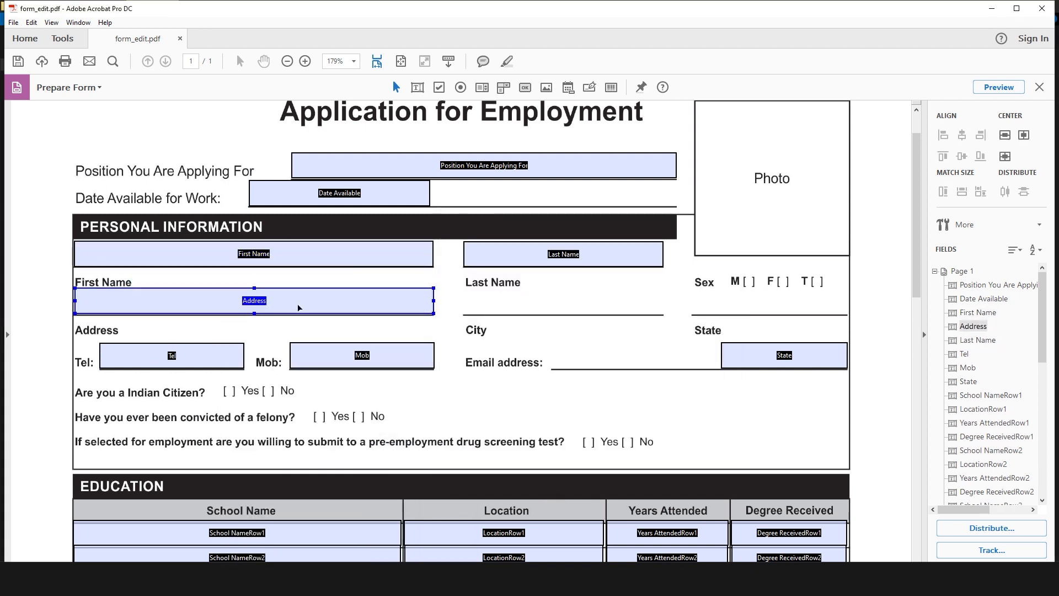
Place another copy of the First Name field on the line above the City label, shortened to fit, and name it City.
key("ctrl+v")
left_click_drag(469, 360, 626, 303)
left_click_drag(822, 302, 662, 298)
double_click(629, 303)
type("City")
key("Tab")
type("City:")
left_click(692, 269)
Duplicate the City field onto the line above the State label, shortened to fit, and rename the copy State.
left_click(634, 305)
key("ctrl+c")
key("ctrl+v")
left_click_drag(516, 342, 802, 306)
left_click_drag(647, 299, 692, 300)
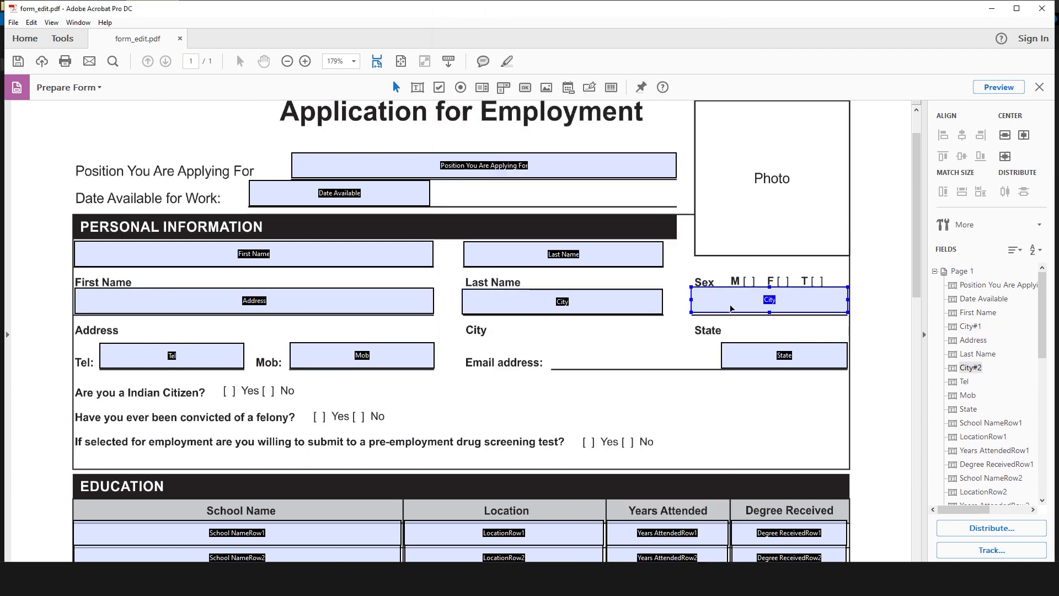
right_click(748, 304)
left_click(765, 313)
type("State")
key("Return")
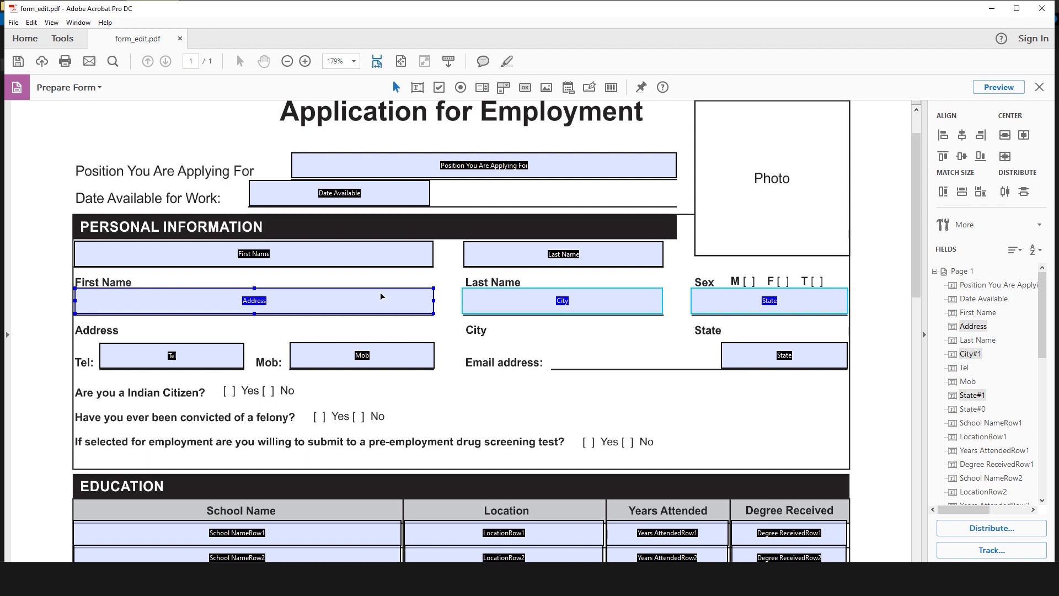
Add a radio button over the M box of the Sex question, keeping the choice Choice1 and the group Group1.
left_click(461, 88)
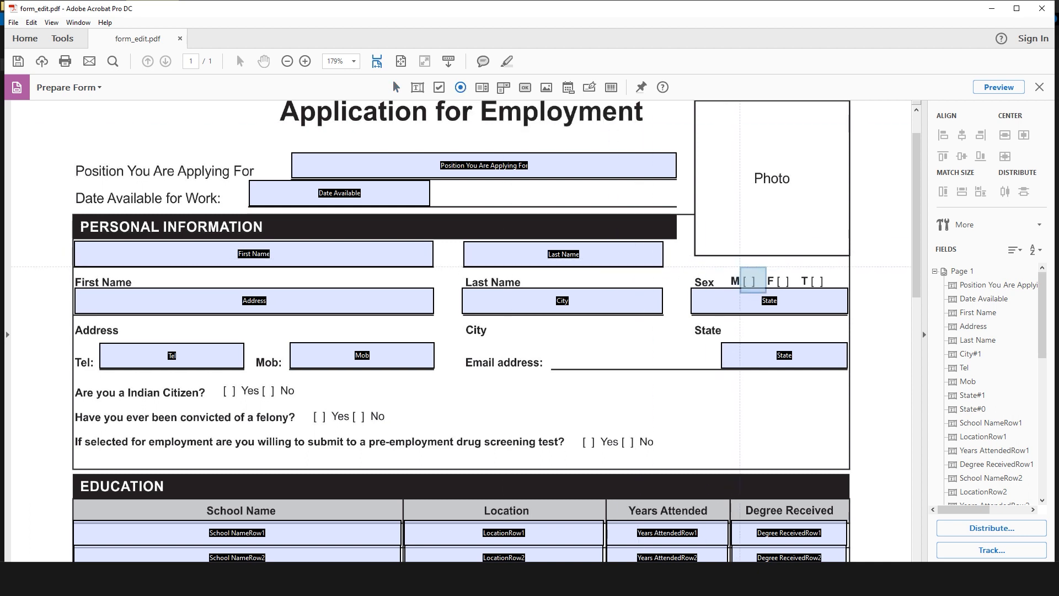
left_click(750, 280)
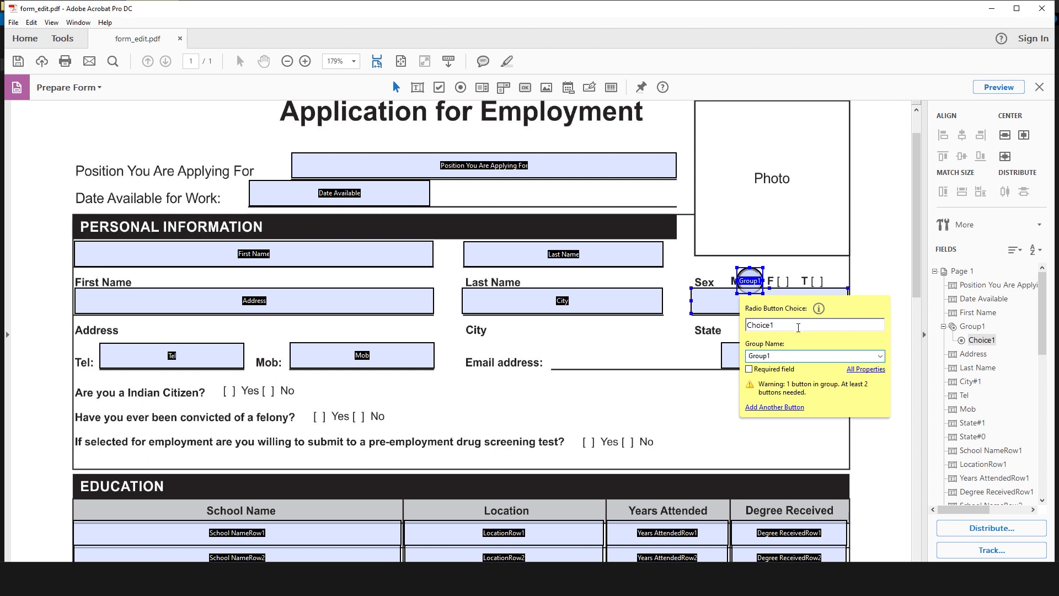
left_click(881, 356)
left_click(811, 368)
left_click(689, 334)
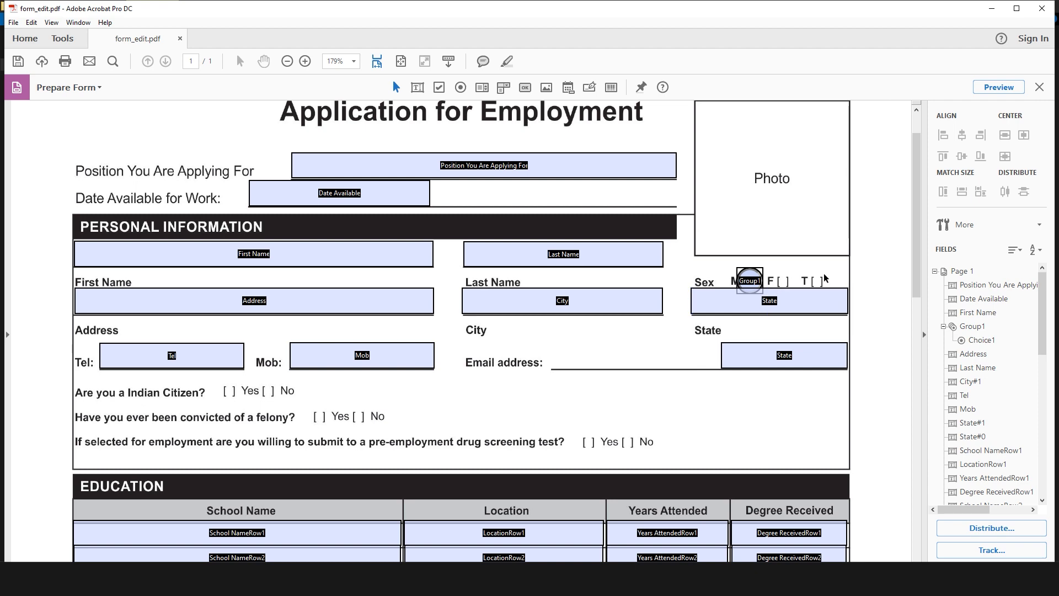
Set the button style of the M radio button in the Sex question to Square.
scroll(805, 280, "up", 2)
left_click_drag(847, 266, 449, 198)
left_click_drag(773, 326, 574, 285)
left_click(647, 292)
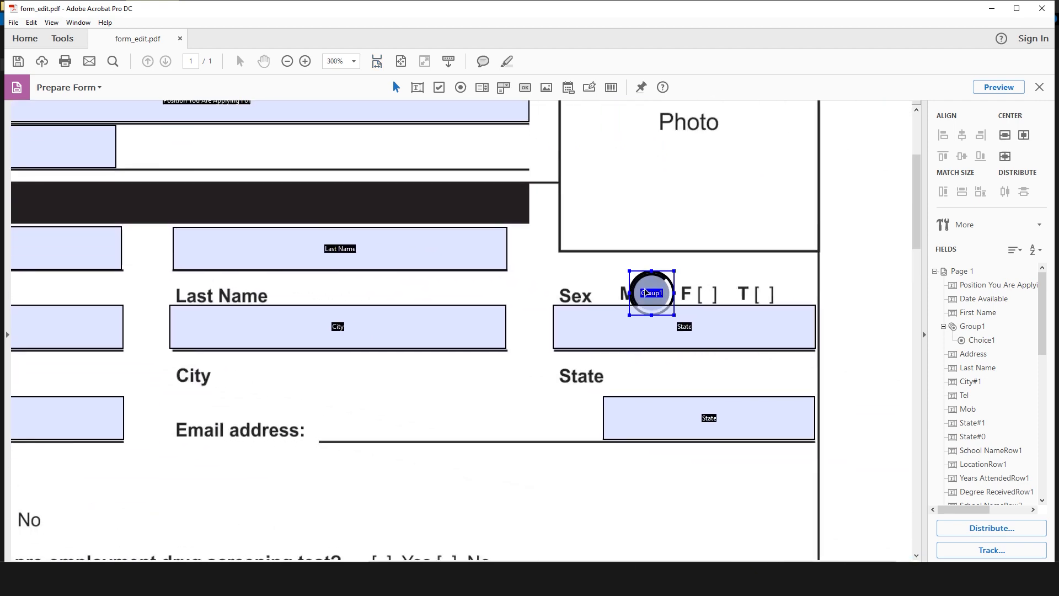
right_click(649, 291)
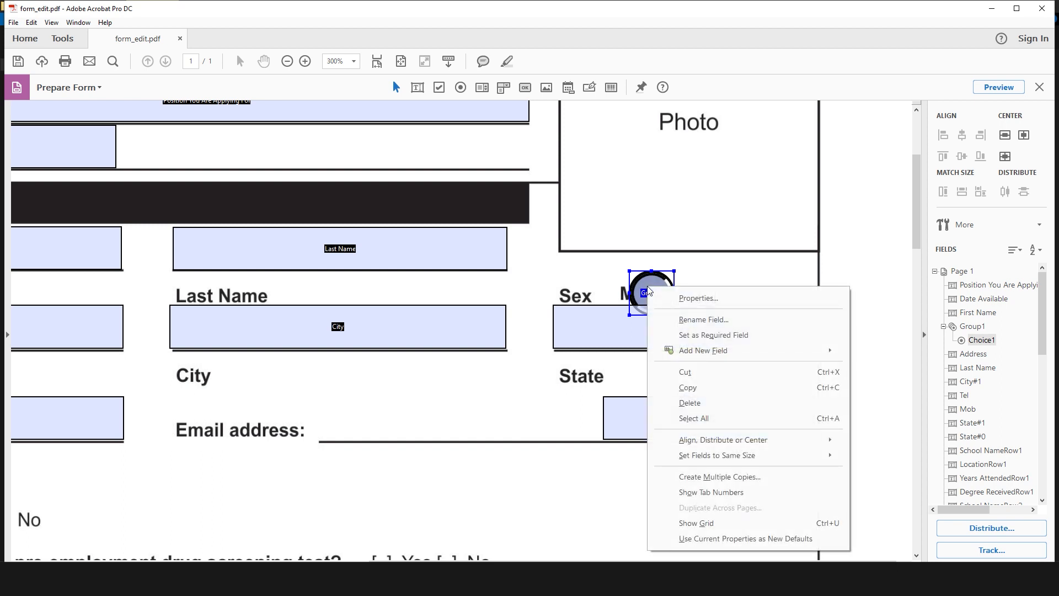
left_click(684, 298)
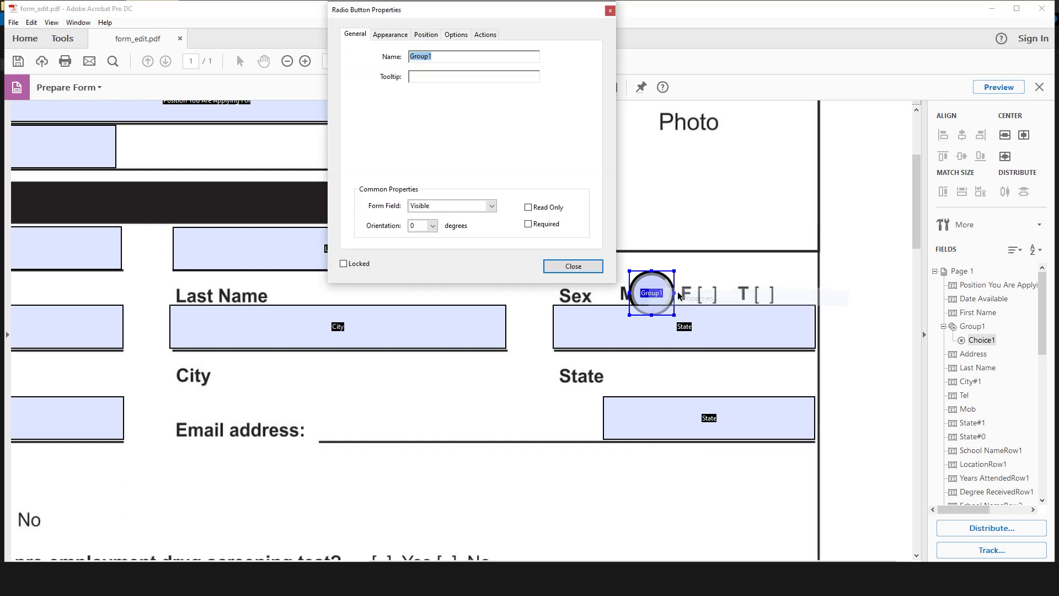
left_click(455, 34)
left_click(464, 59)
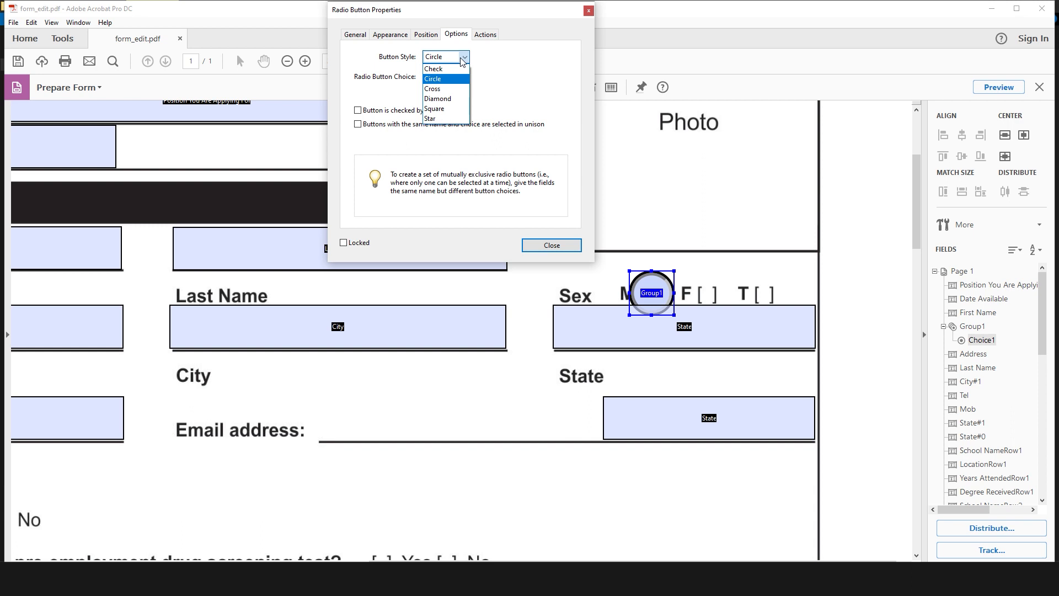
left_click(446, 108)
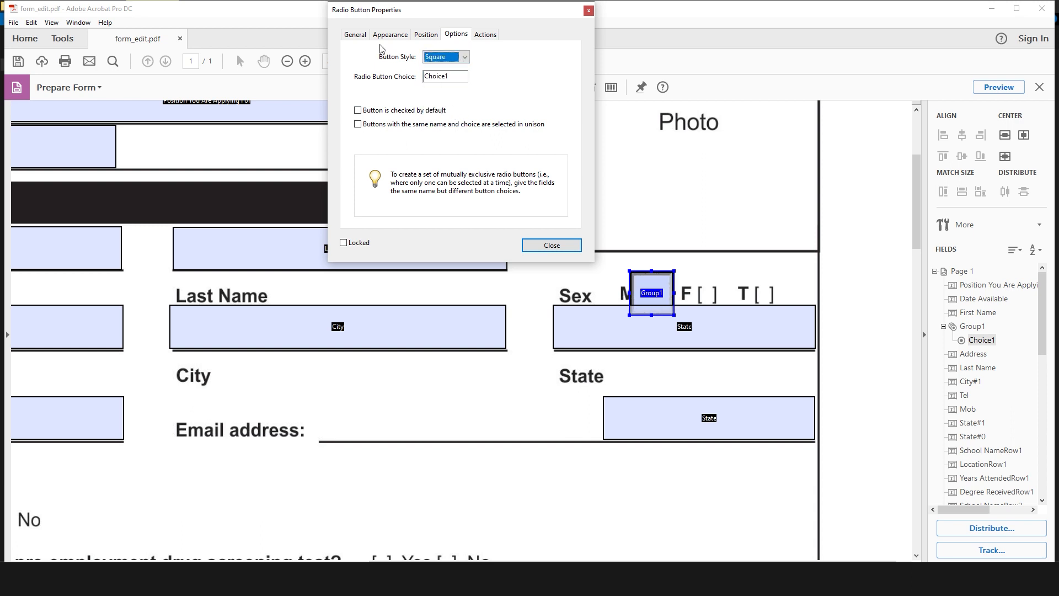
Set both the height and the width of the M radio button to 0.15 in.
left_click(426, 34)
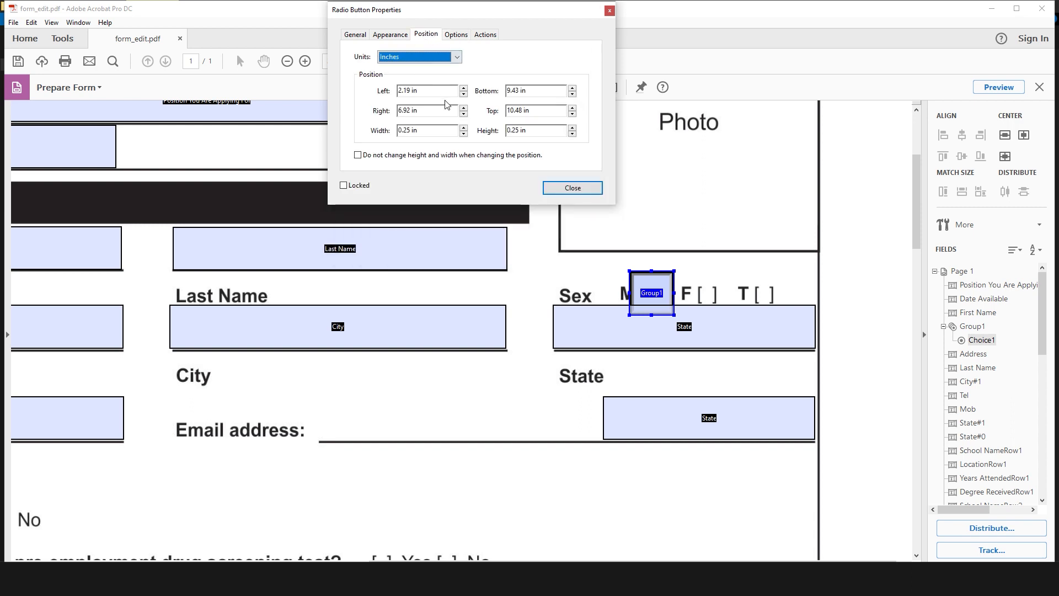
left_click(518, 130)
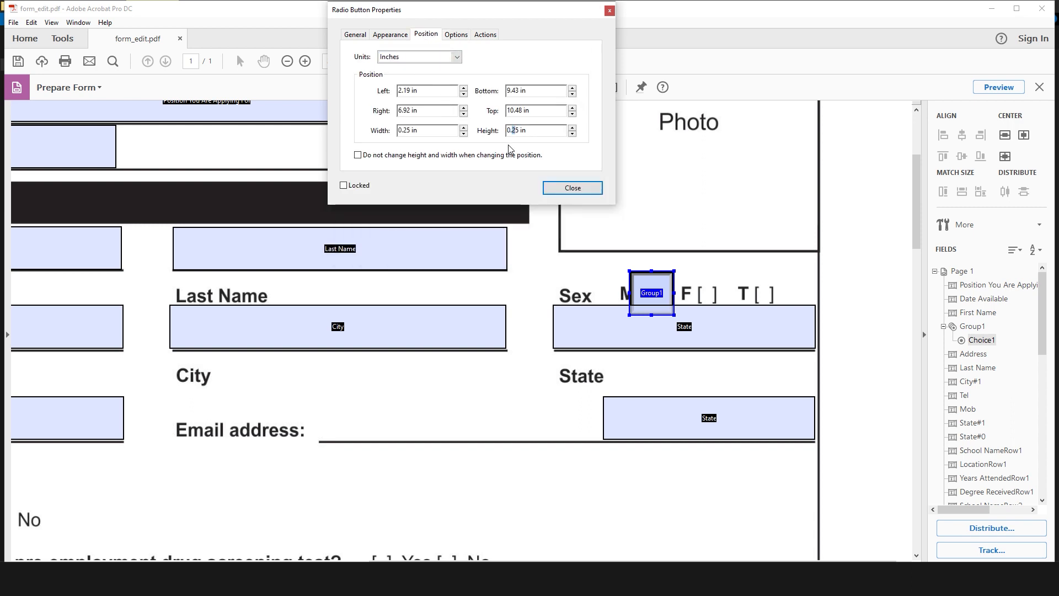
type("1")
left_click(406, 130)
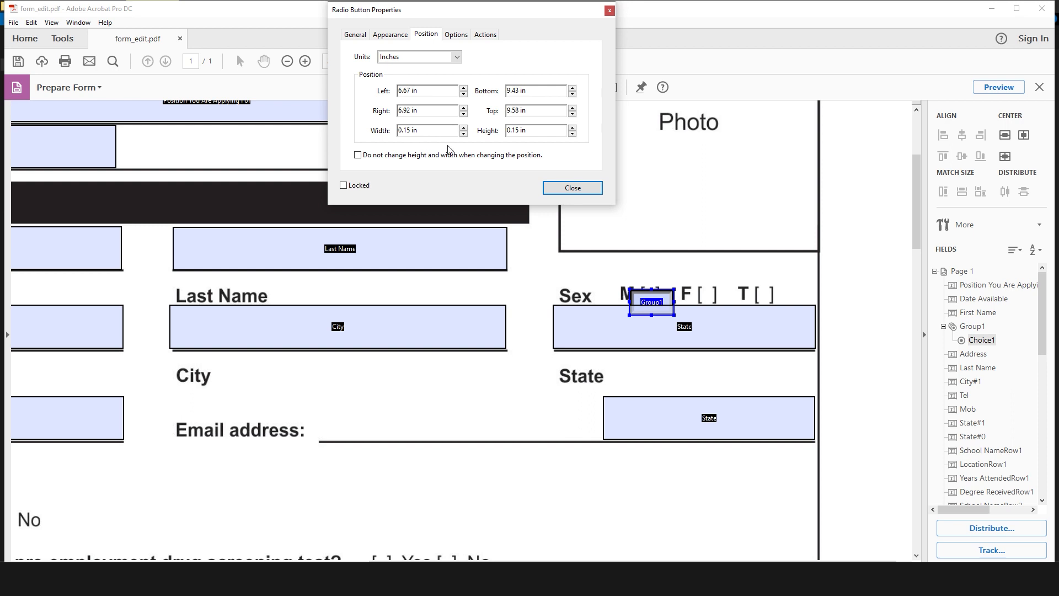
left_click(572, 188)
Move the M radio button onto its printed brackets and set its border and fill colors to none.
scroll(703, 310, "up", 3)
left_click_drag(545, 267, 592, 303)
right_click(594, 303)
left_click(607, 308)
left_click(423, 73)
left_click(439, 77)
left_click(422, 90)
left_click(439, 95)
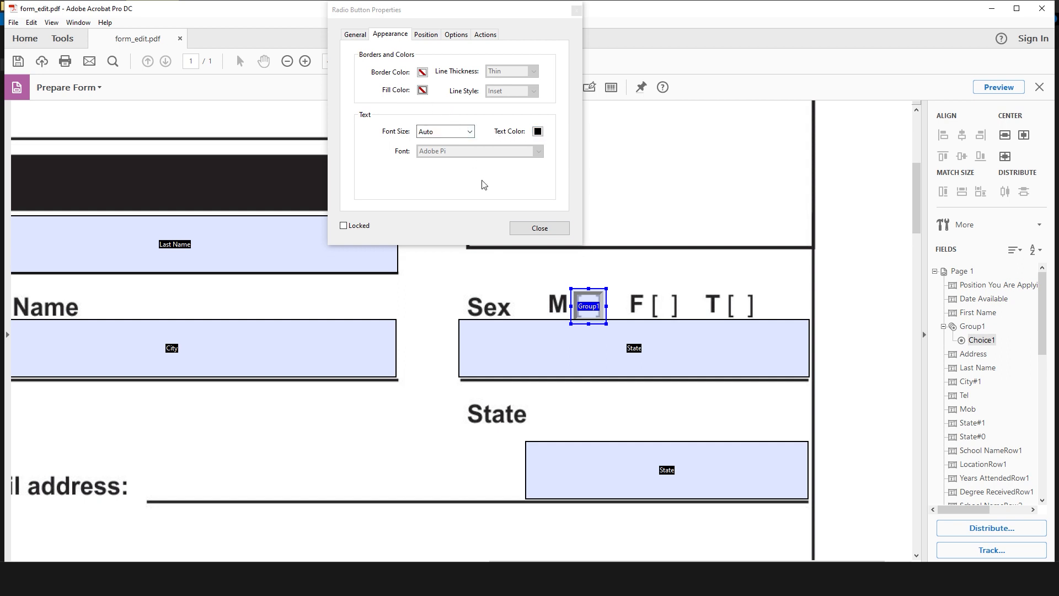
left_click(540, 228)
Duplicate the M radio button onto the F and T brackets of the Sex question.
key("ctrl+c")
key("ctrl+v")
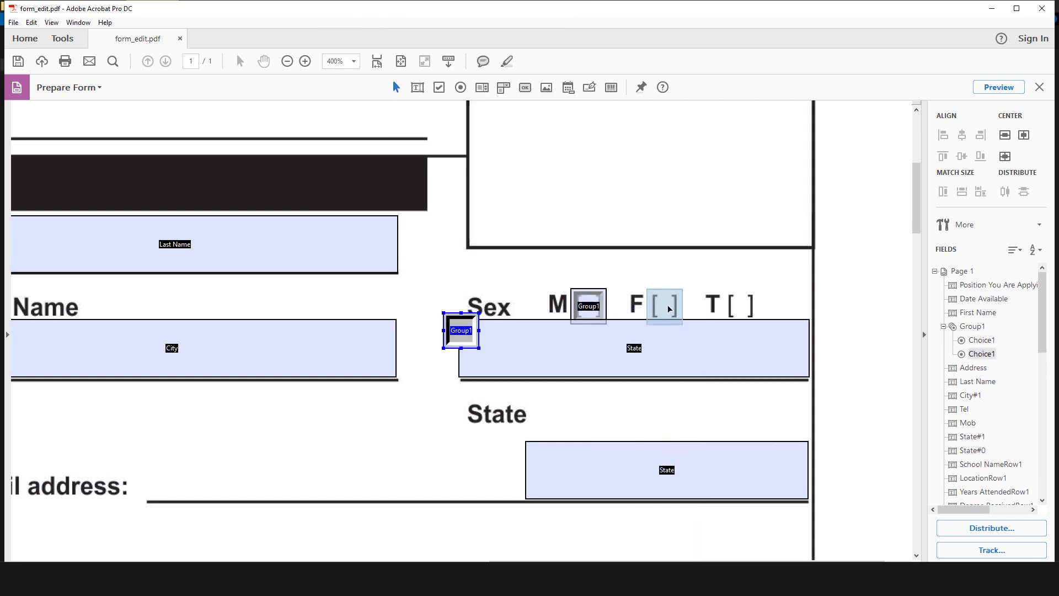
left_click_drag(667, 305, 665, 306)
key("ctrl+v")
left_click_drag(514, 384, 742, 306)
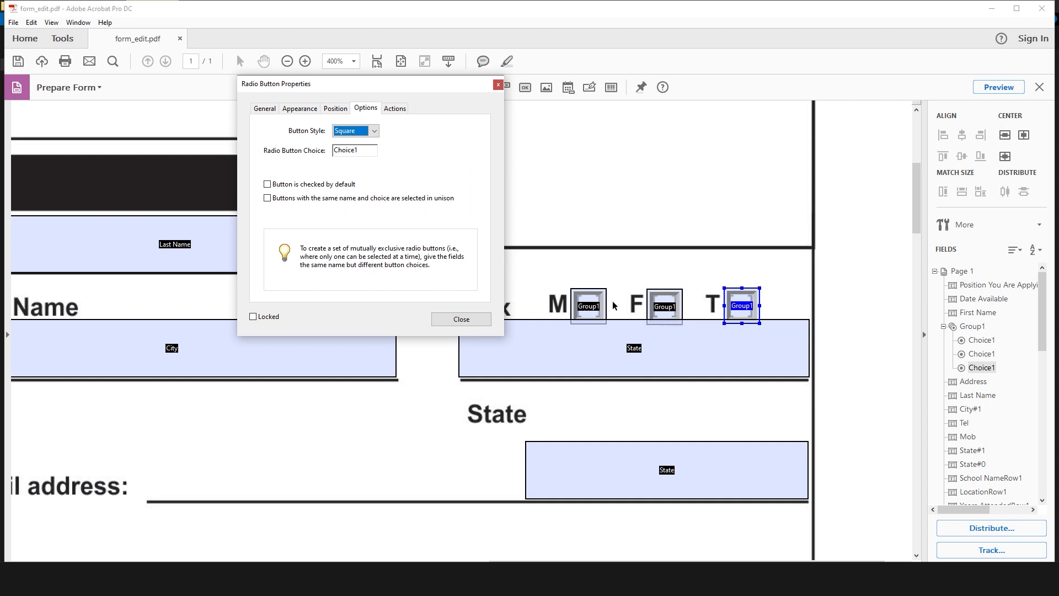
Set the radio button choice of the F button to Choice2 and of the T button to Choice3.
left_click(592, 304)
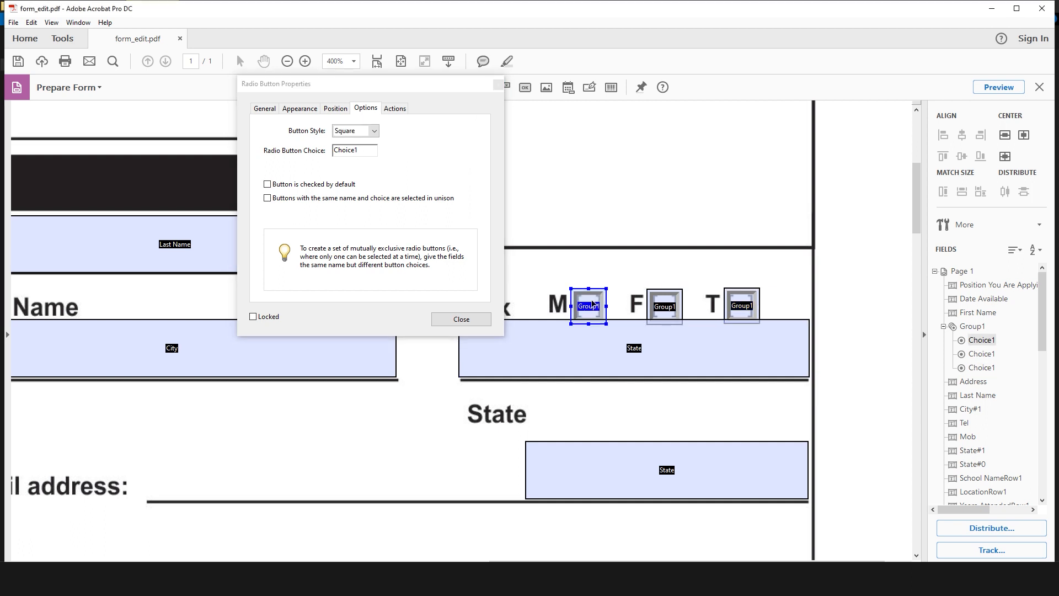
left_click(651, 306)
left_click(367, 151)
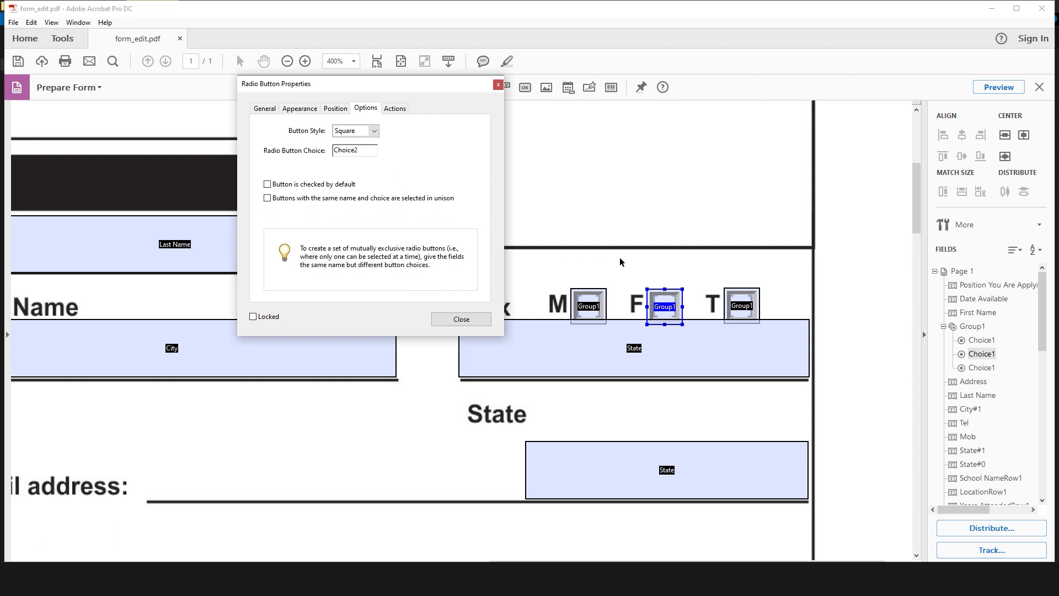
left_click(735, 304)
left_click(362, 147)
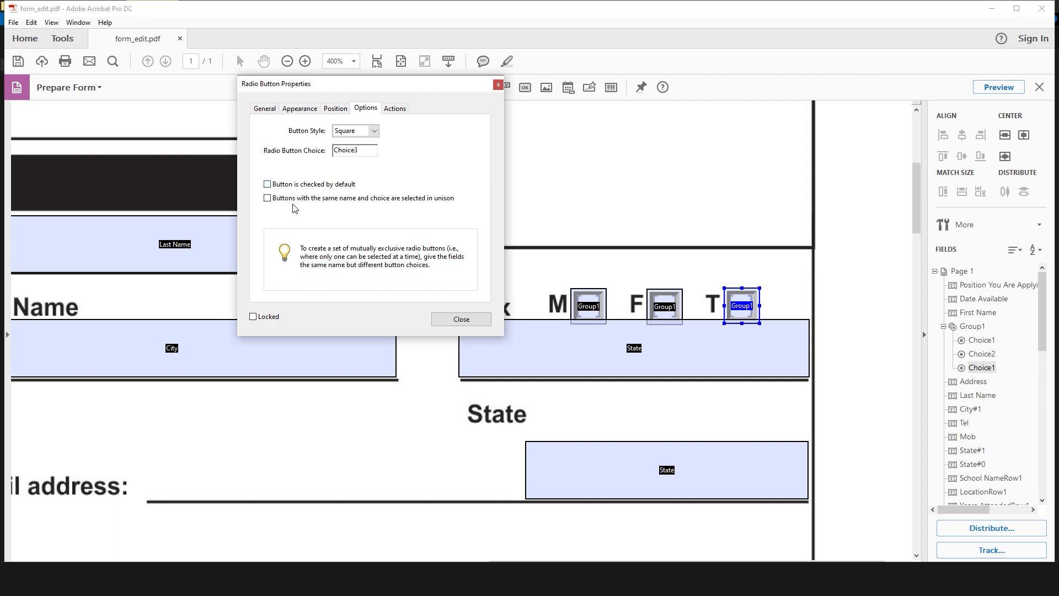
left_click(461, 319)
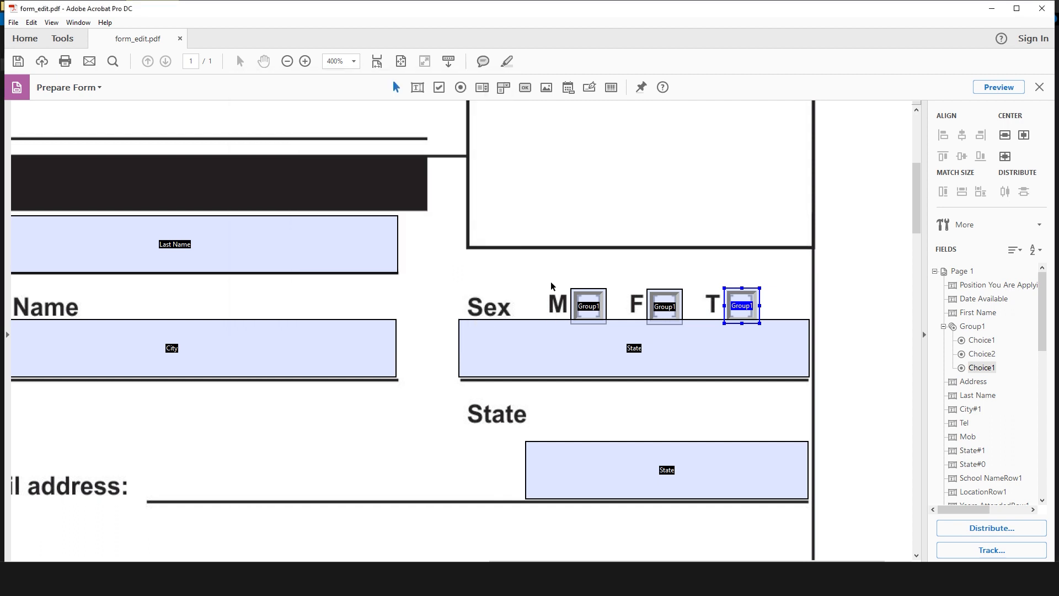
Preview the form, try the M, F and T radio buttons in turn, and return to editing.
left_click(998, 87)
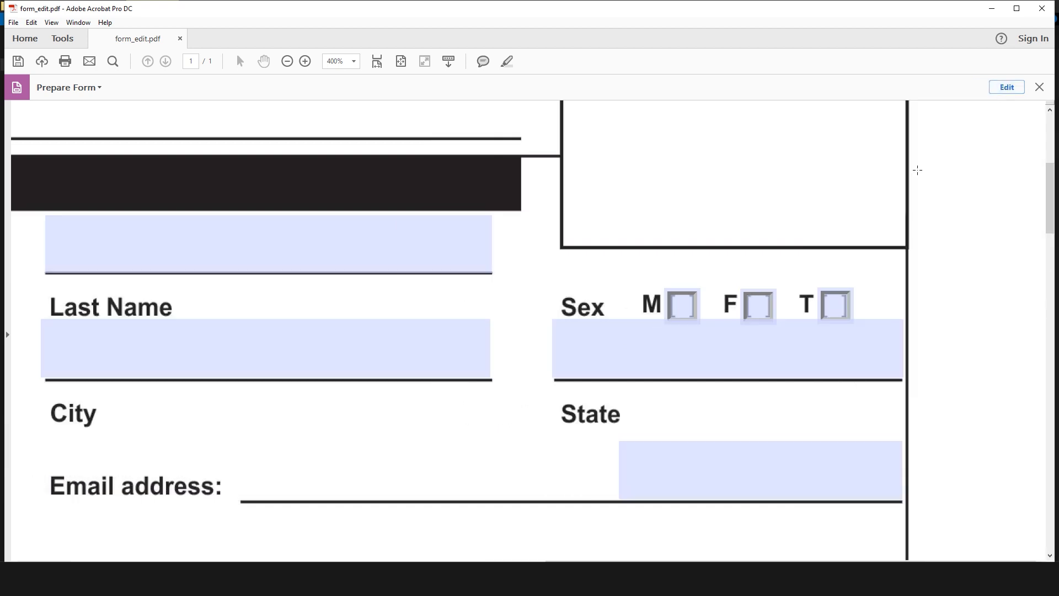
left_click(681, 307)
left_click(758, 307)
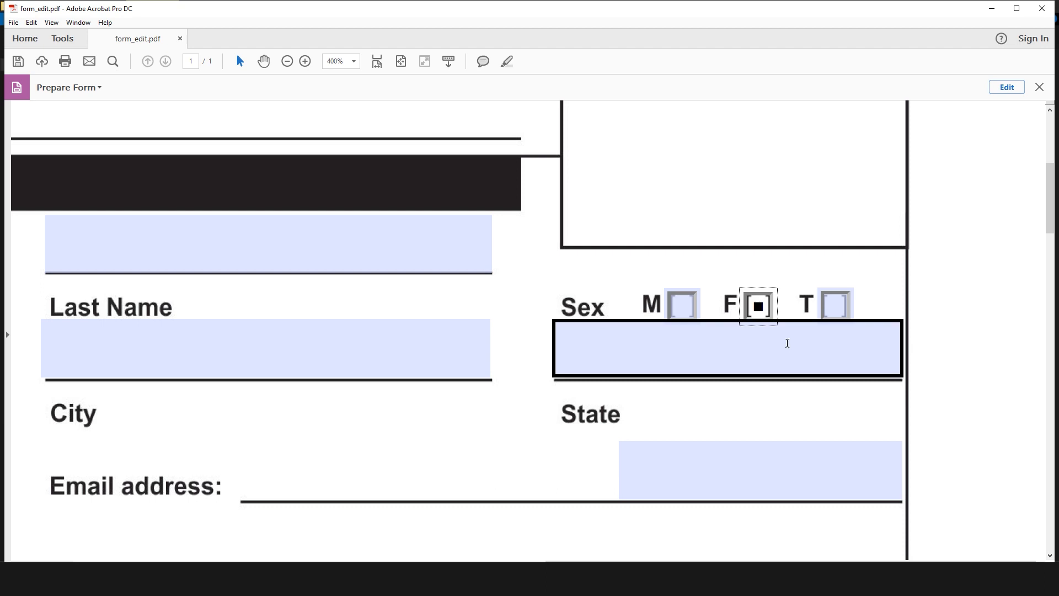
left_click(839, 307)
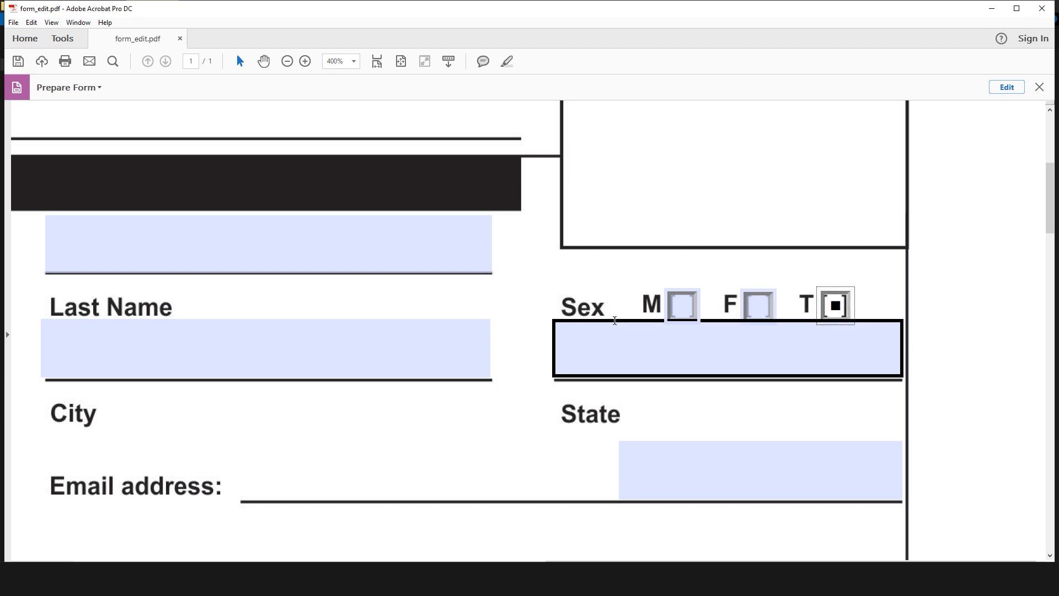
left_click(1007, 87)
Copy the M radio button onto the Yes brackets of the Indian Citizen question.
left_click(585, 207)
left_click(658, 207, "ctrl")
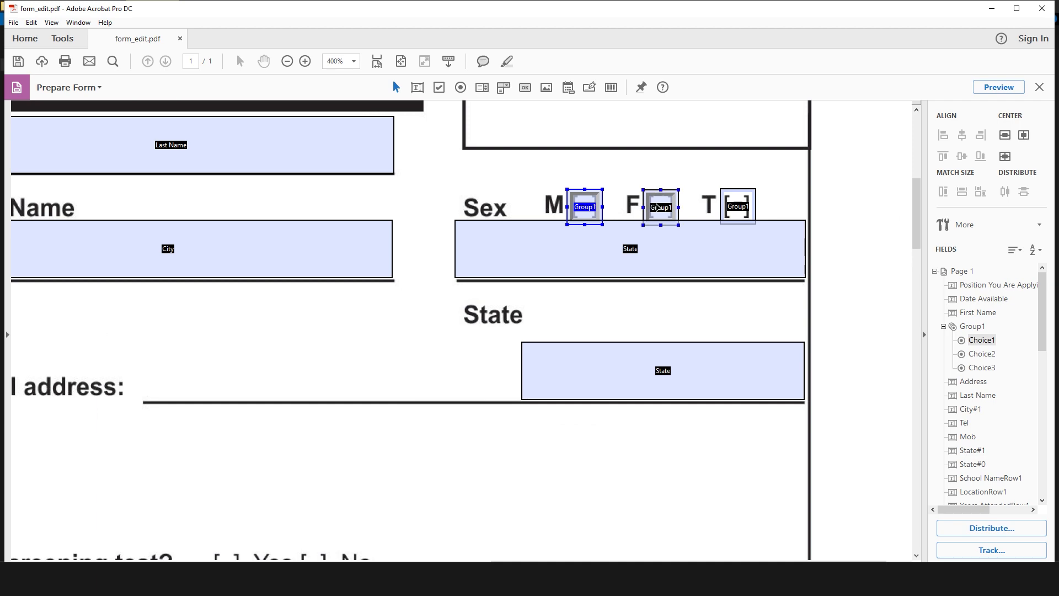
right_click(586, 208)
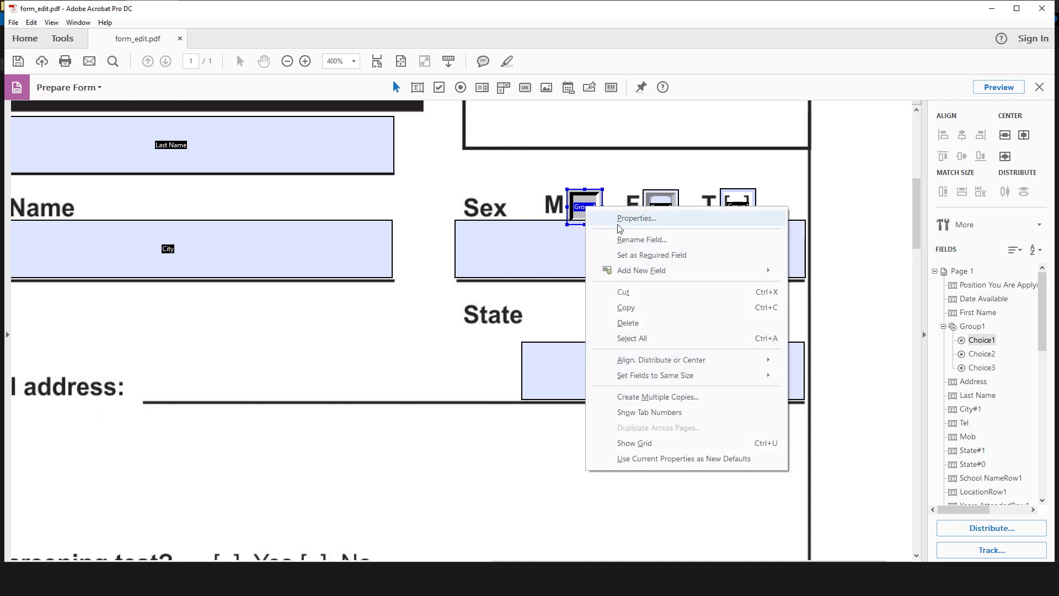
left_click(625, 307)
scroll(229, 428, "down", 10)
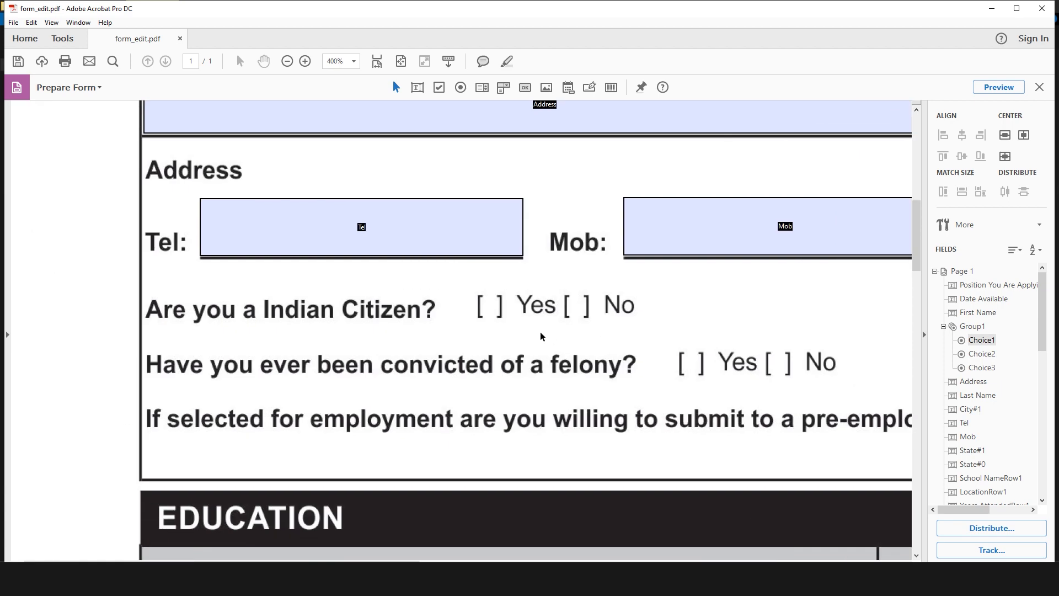
right_click(541, 336)
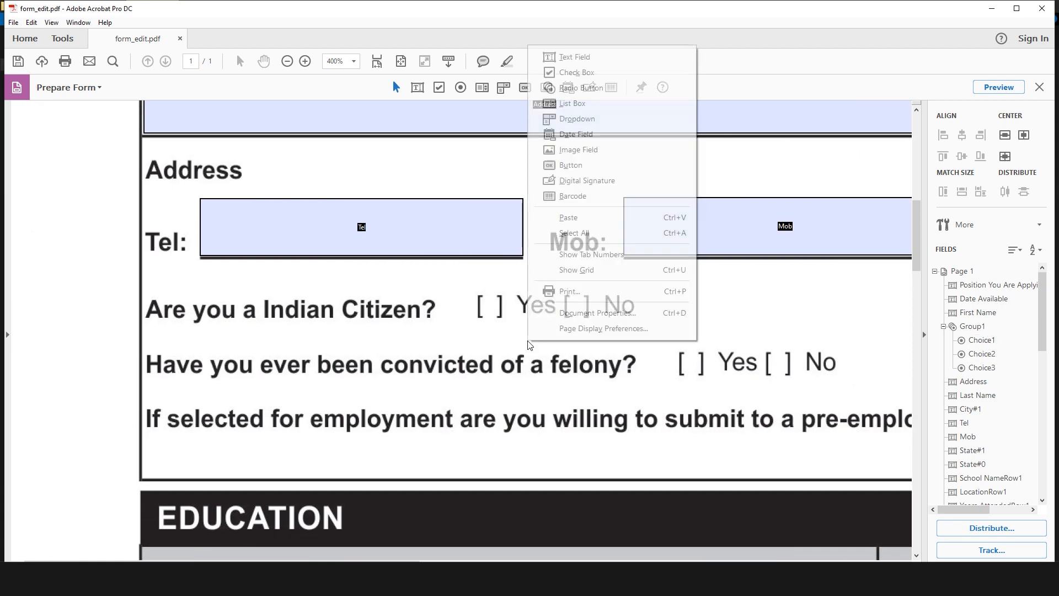
left_click(552, 234)
left_click_drag(466, 330, 493, 305)
Rename the citizenship question's Yes radio button to Group2, making it a separate group.
right_click(493, 305)
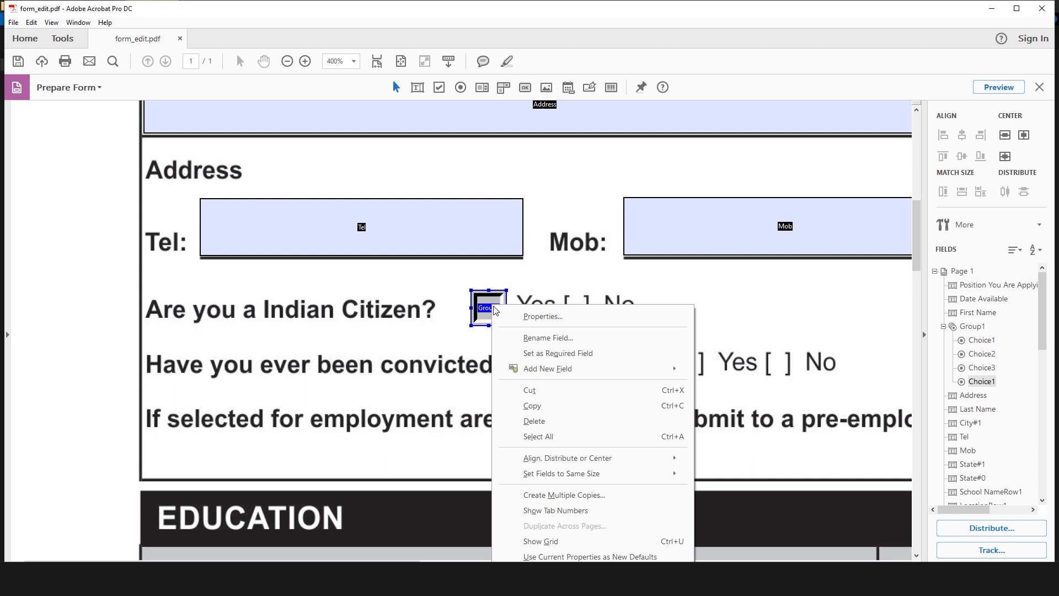
left_click(519, 318)
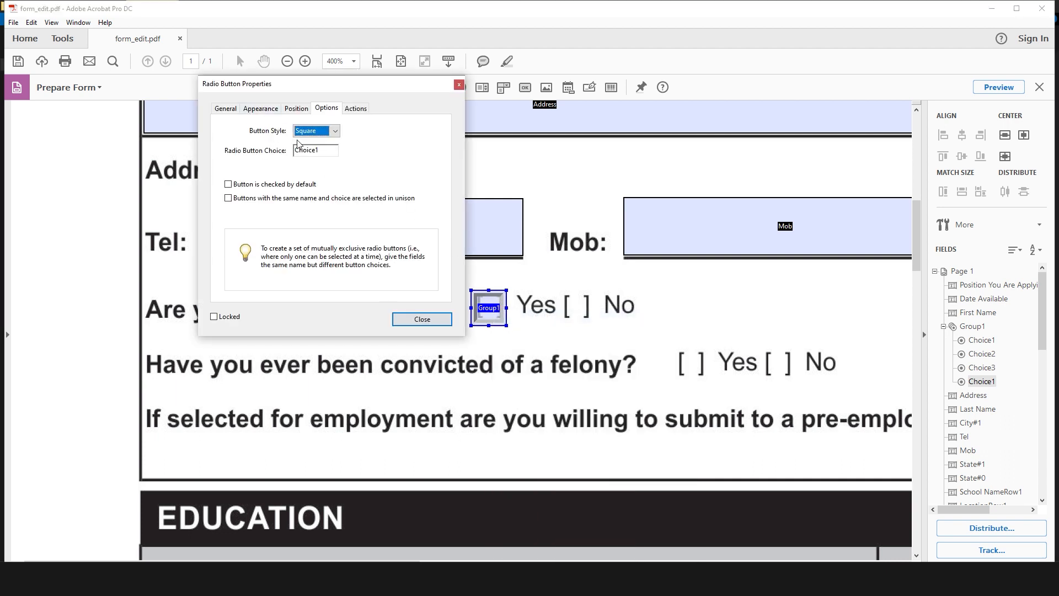
left_click(223, 109)
left_click(316, 130)
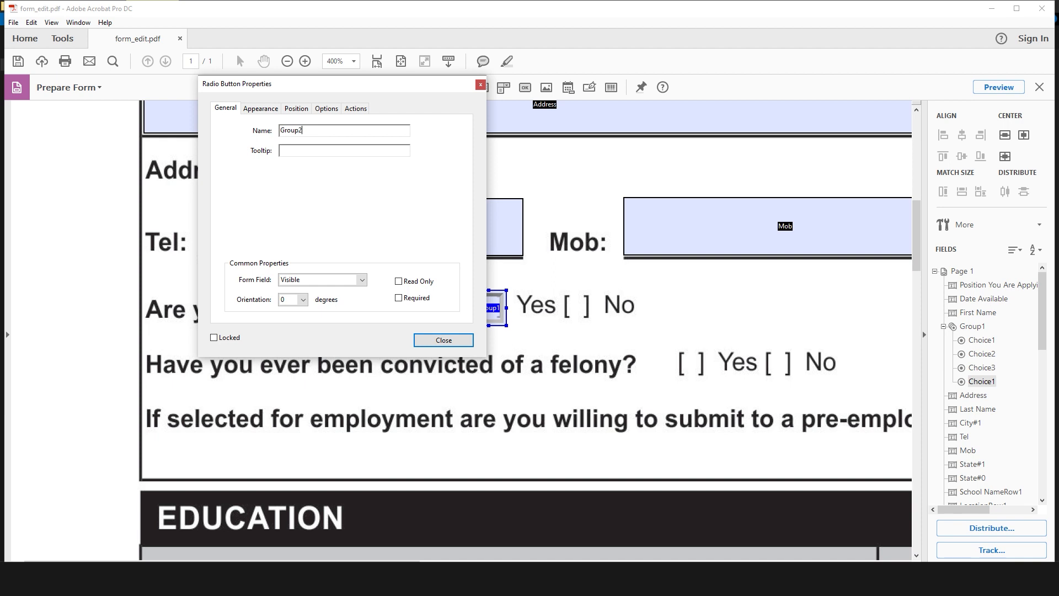
left_click(442, 341)
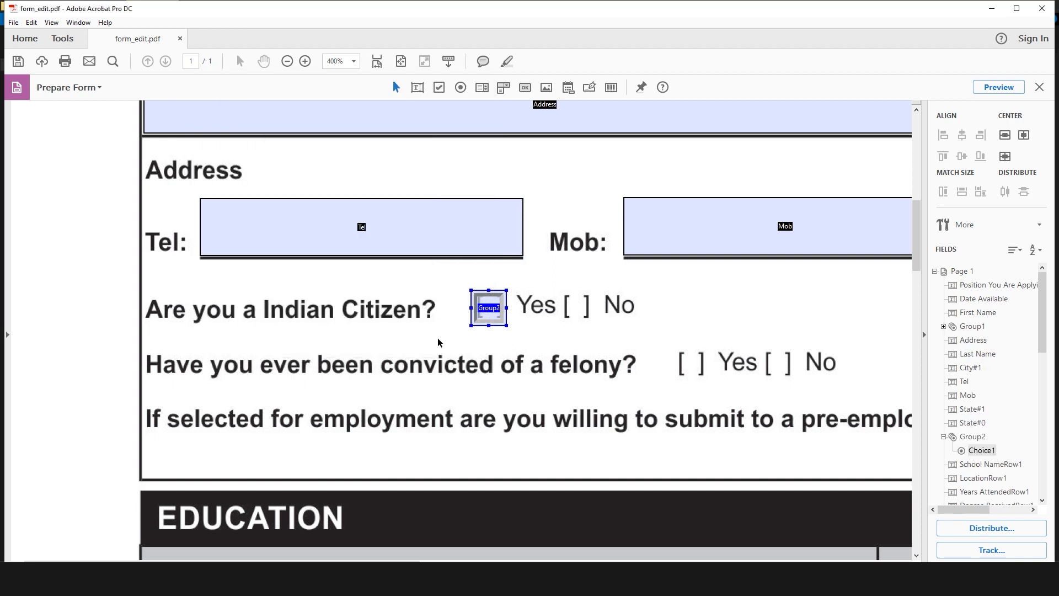
Duplicate the Group2 radio button onto the No brackets of the Indian Citizen question.
right_click(491, 310)
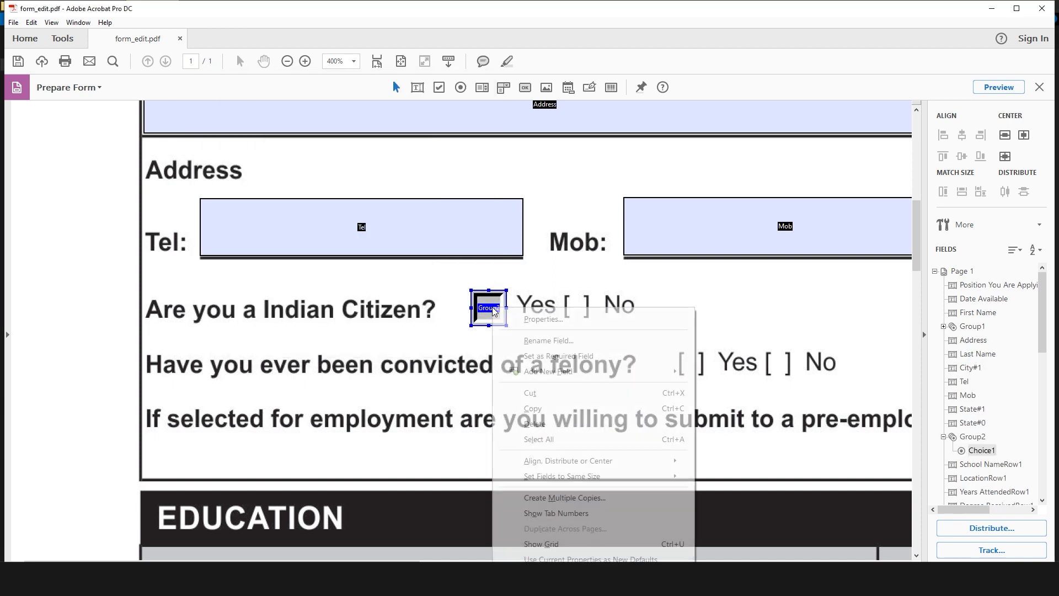
left_click(537, 415)
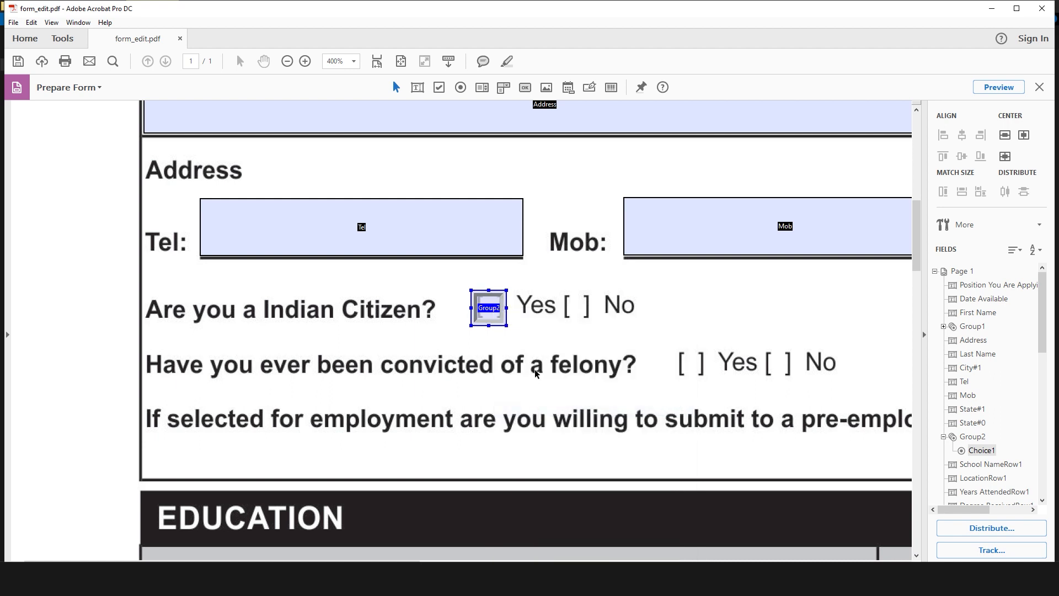
right_click(540, 355)
left_click(583, 233)
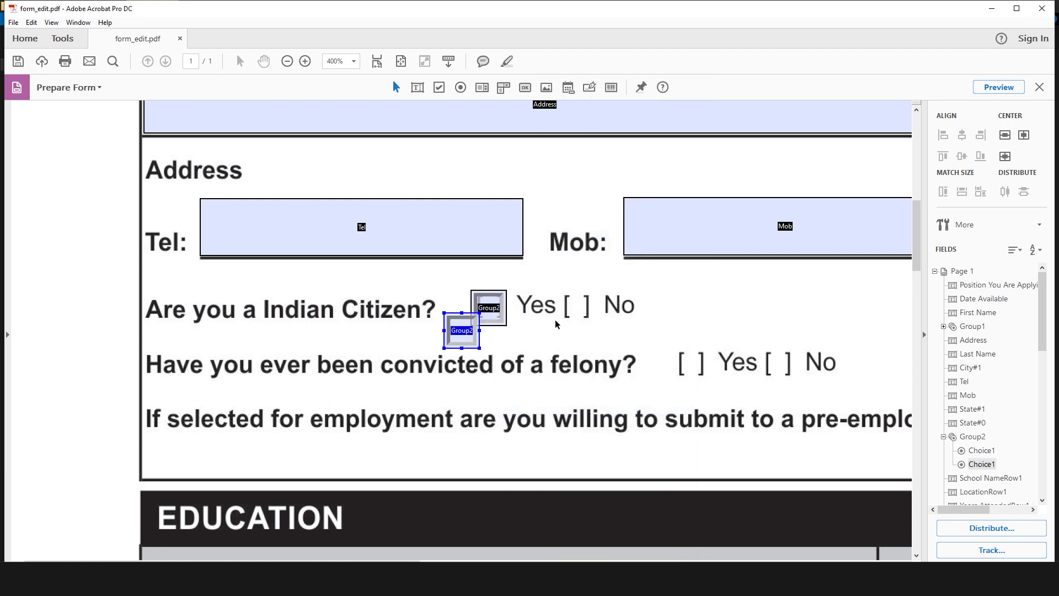
left_click_drag(468, 331, 588, 319)
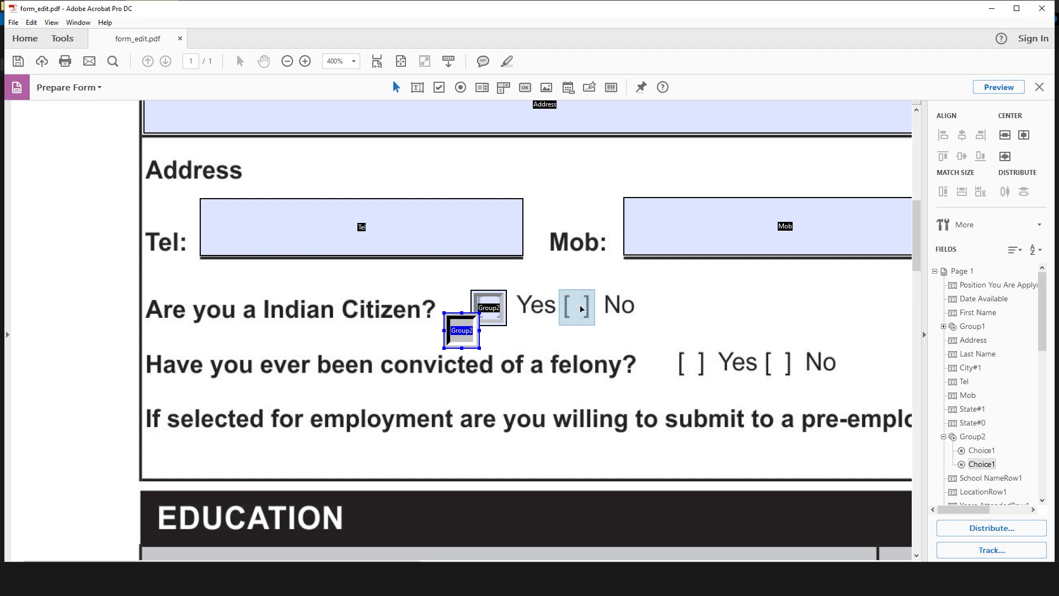
left_click_drag(581, 305, 581, 304)
Set the radio button choice of the citizenship question's No button to Choice2.
right_click(581, 304)
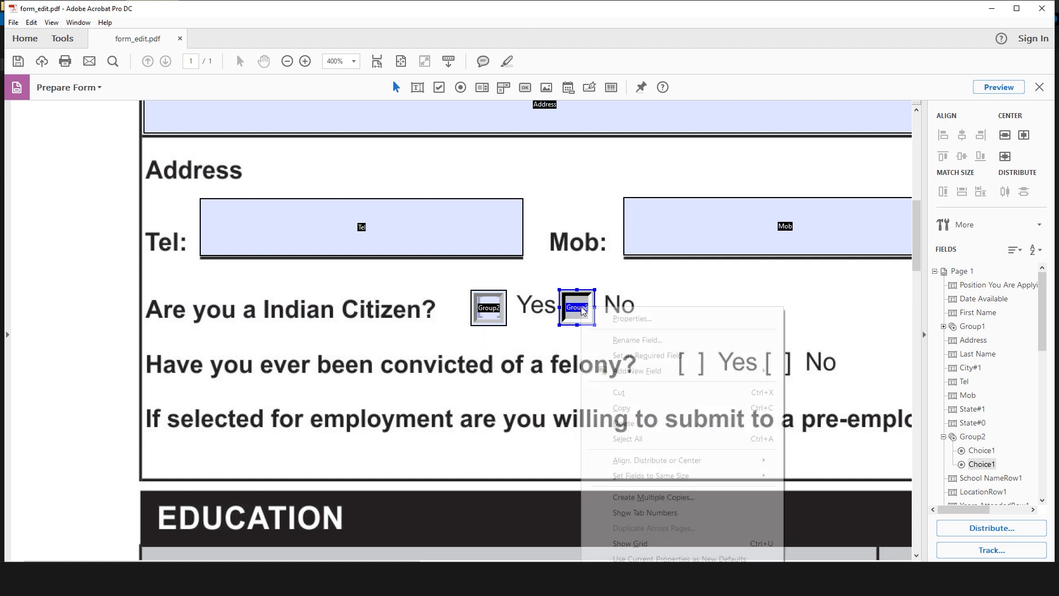
left_click(602, 319)
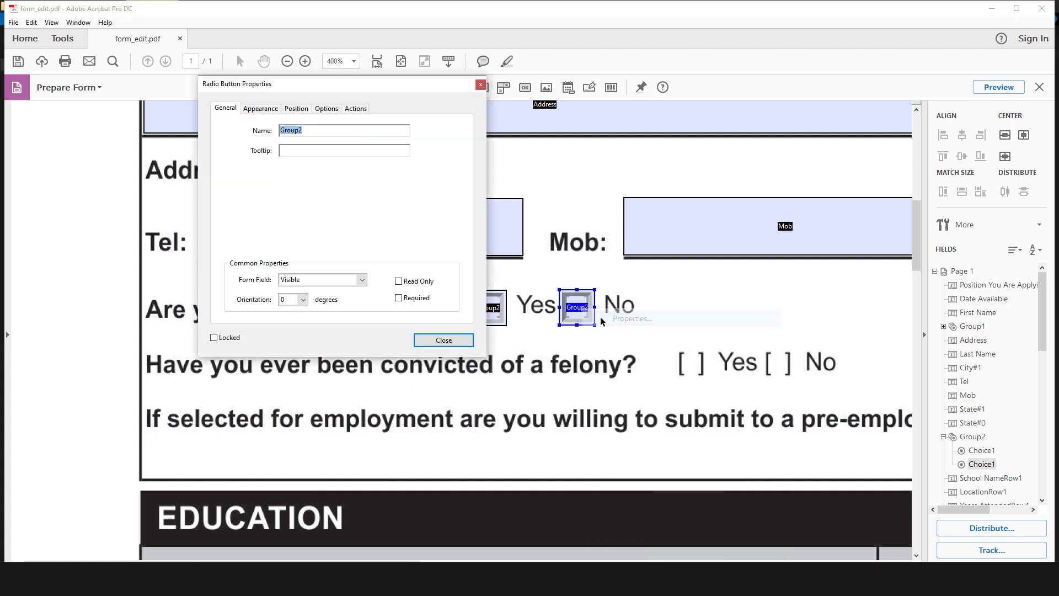
left_click(326, 109)
left_click(320, 150)
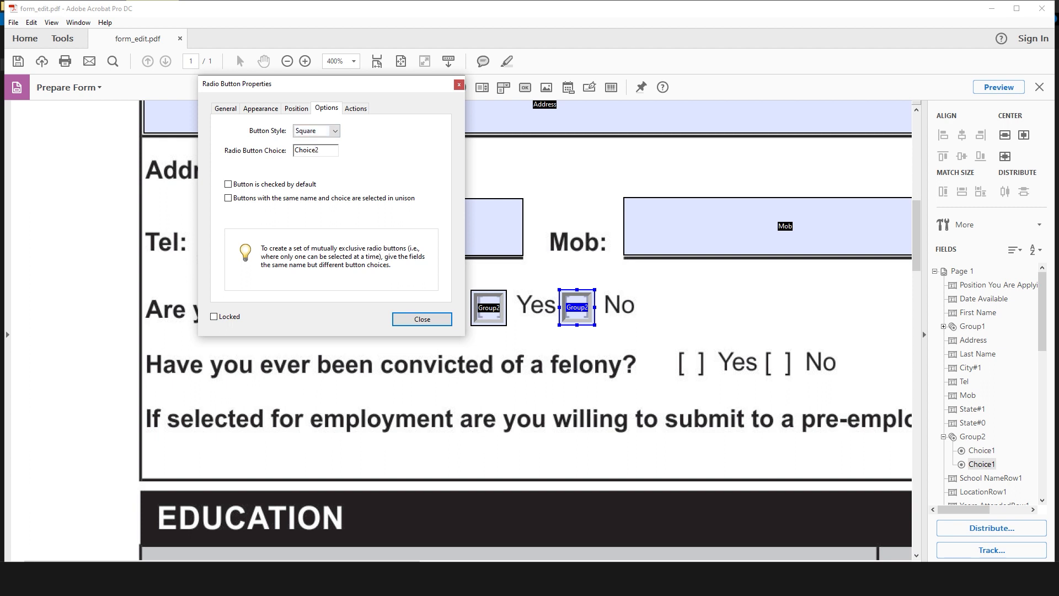
left_click(423, 319)
Align the citizenship question's Yes and No buttons and copy the pair onto the felony question's brackets.
left_click_drag(453, 277, 604, 351)
left_click(964, 157)
right_click(492, 307)
left_click(526, 409)
right_click(604, 378)
left_click(634, 260)
left_click_drag(418, 330, 692, 364)
Rename the felony question's Yes radio button to Group3.
right_click(692, 364)
left_click(738, 111)
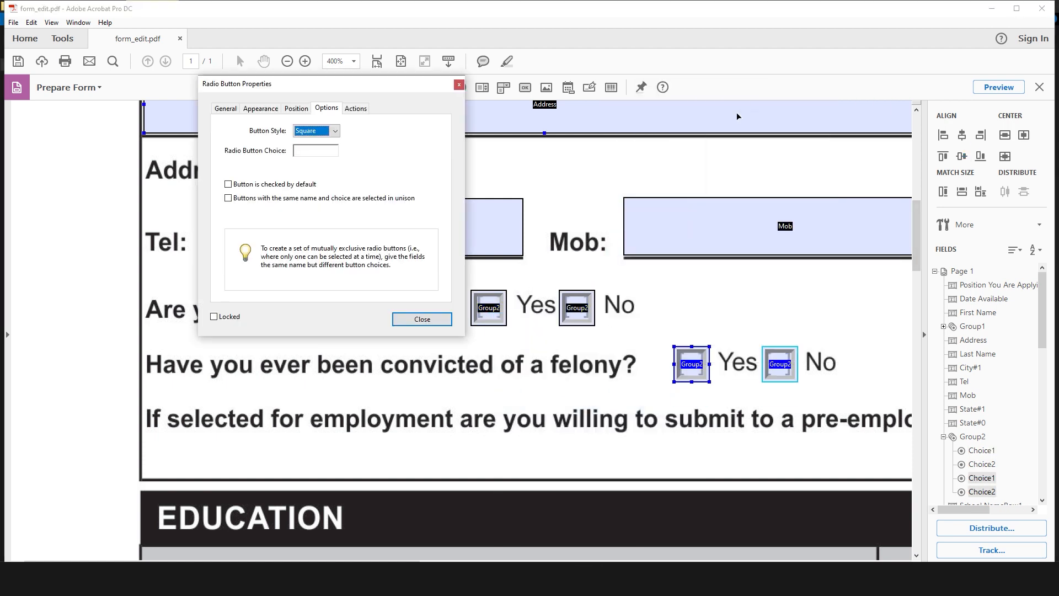
left_click(225, 108)
left_click(353, 172)
key("BackSpace")
left_click(685, 365)
left_click(303, 132)
key("BackSpace")
type("3")
Rename the felony question's No radio button to Group3 so it shares the group with Yes.
left_click(788, 373)
left_click(344, 133)
key("BackSpace")
type("3")
left_click(684, 365)
Copy the felony question's Yes and No buttons onto the brackets of the drug screening test question.
left_click_drag(871, 395, 588, 358)
right_click(642, 351)
left_click(682, 229)
left_click_drag(473, 382, 610, 385)
left_click(595, 346)
Rename the drug screening question's Yes and No radio buttons to Group4.
left_click(607, 382)
left_click(317, 132)
key("BackSpace")
type("4")
left_click(694, 382)
left_click(309, 131)
left_click(444, 339)
Test the Yes and No buttons of the personal questions in preview, then return to editing at the Acknowledgement and Authorization section.
left_click(998, 87)
left_click_drag(236, 261, 567, 246)
left_click(131, 259)
left_click(217, 265)
left_click(352, 317)
scroll(336, 244, "right", 8)
scroll(336, 244, "down", 1)
left_click(599, 304)
left_click(1006, 87)
scroll(600, 244, "down", 15)
scroll(552, 165, "left", 3)
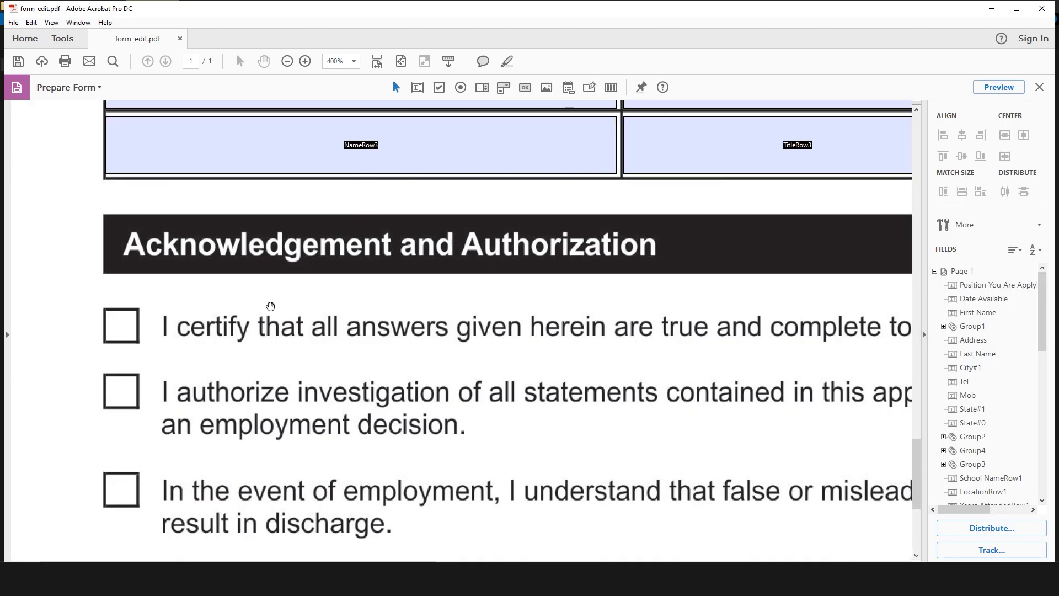
Add a check box field over the "I certify" box and resize it to fit the printed square.
left_click(440, 87)
left_click(166, 224)
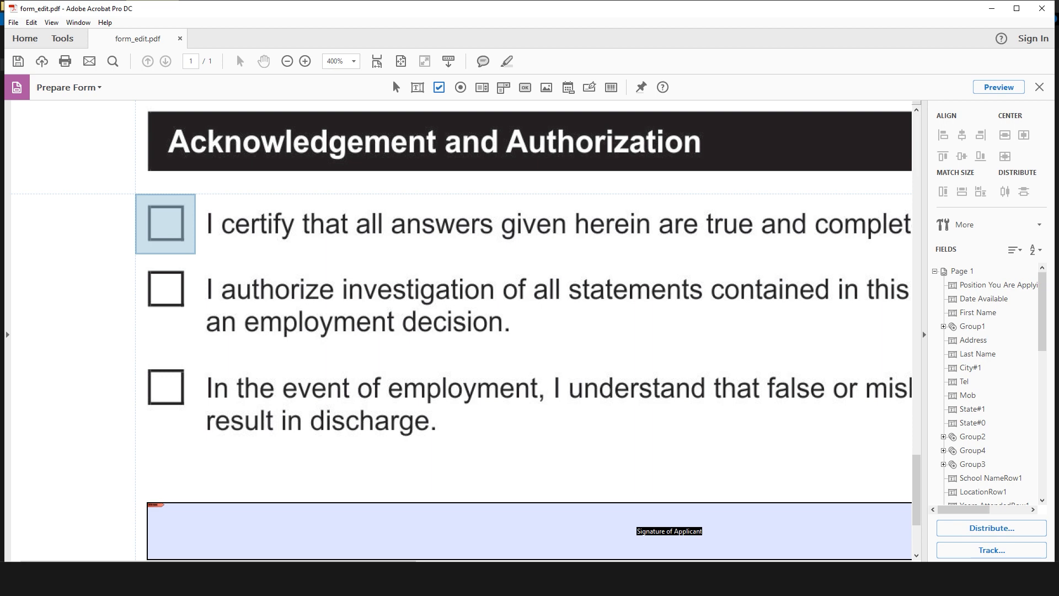
left_click(165, 224)
left_click_drag(195, 253, 175, 234)
left_click_drag(156, 209, 166, 219)
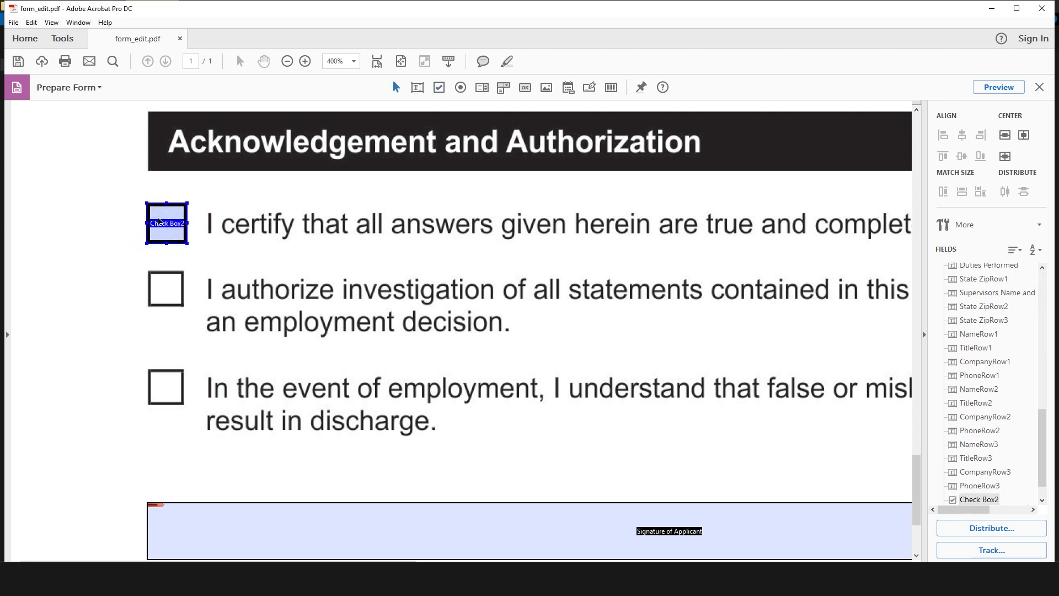
Copy the check box field onto the "I authorize investigation" and "In the event of employment" boxes.
right_click(204, 320)
left_click(237, 186)
left_click_drag(253, 304, 164, 288)
right_click(246, 316)
left_click(278, 181)
left_click_drag(517, 380, 168, 382)
Rename the "I certify" field to Check Box1 and the "In the event of employment" field to Check Box3.
right_click(166, 237)
left_click(211, 253)
left_click(341, 130)
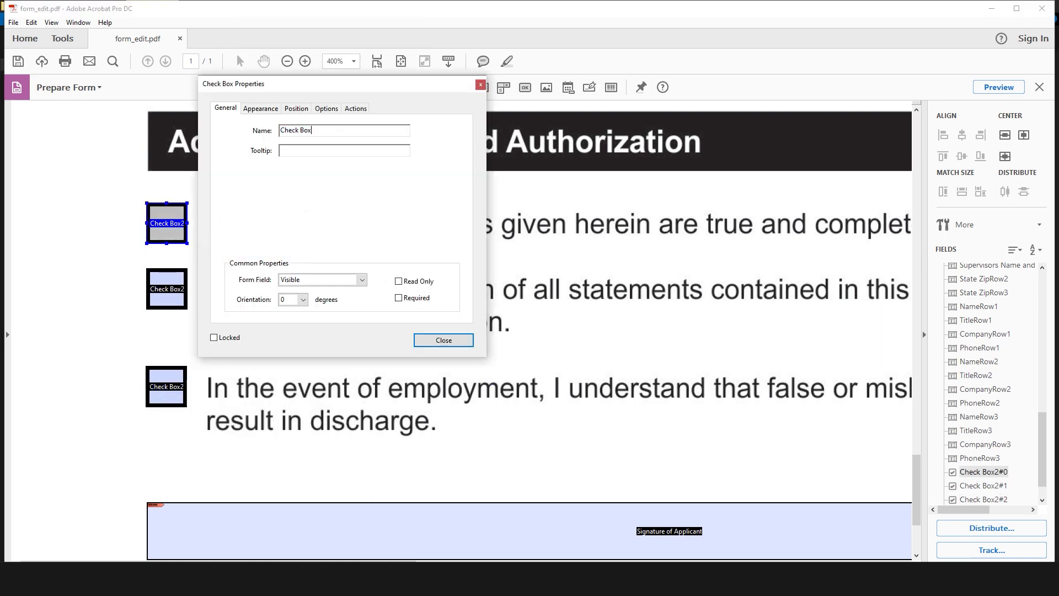
key("BackSpace")
type("1")
left_click(166, 385)
left_click(341, 130)
key("BackSpace")
type("3")
key("Return")
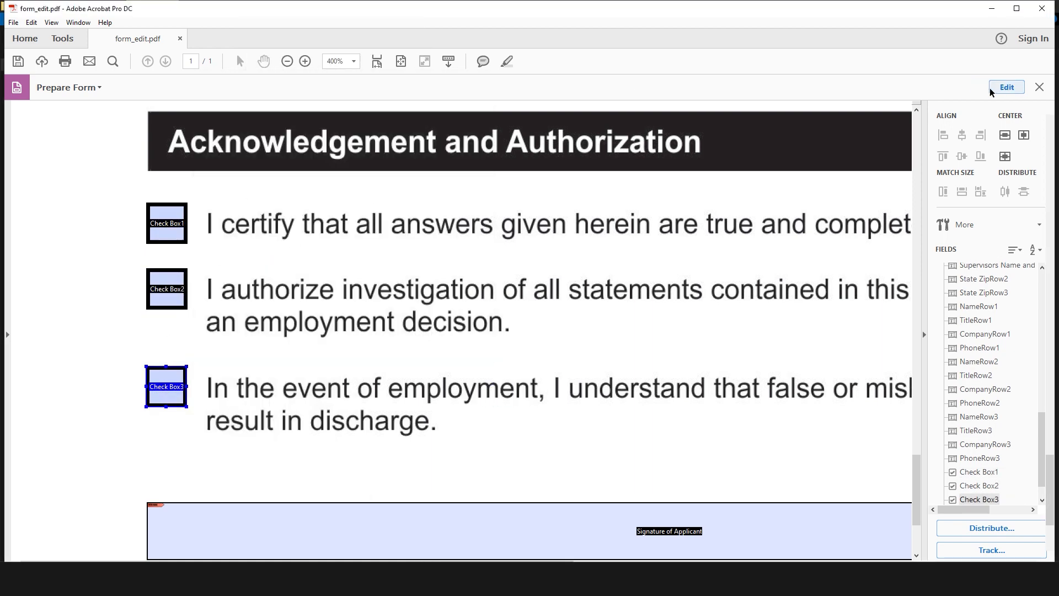
Test ticking and clearing the three acknowledgement check boxes in preview, then return to editing.
left_click(999, 87)
left_click(174, 229)
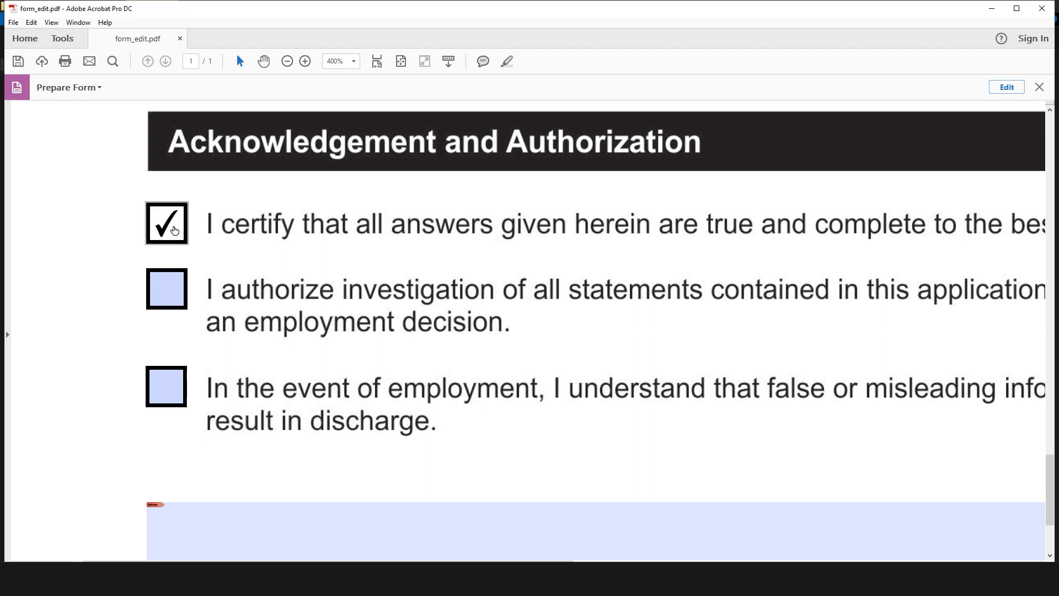
left_click(169, 284)
left_click(172, 389)
left_click(169, 402)
left_click(170, 299)
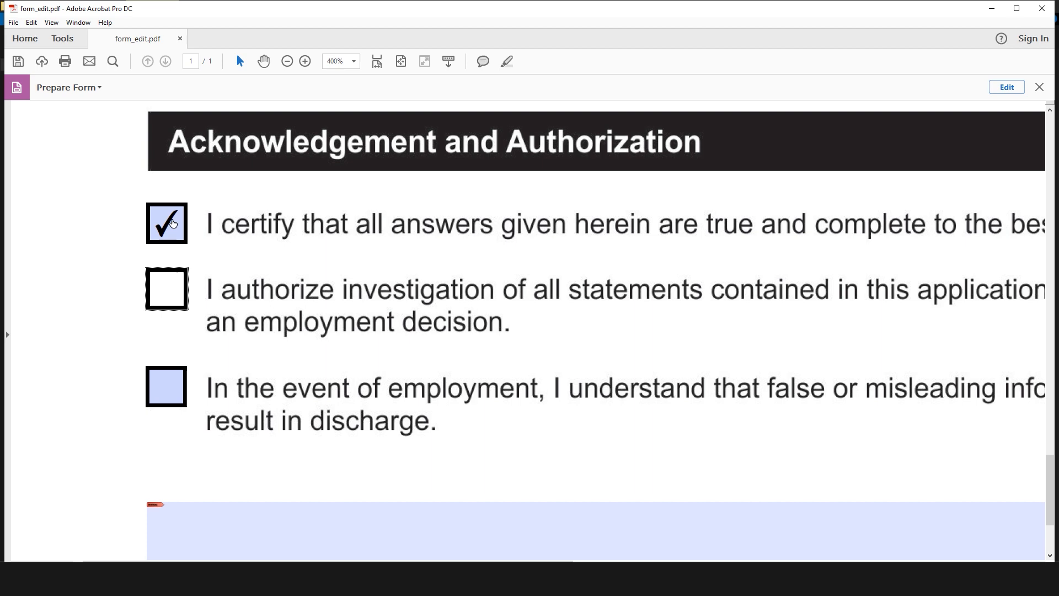
left_click(172, 223)
left_click(1007, 87)
Set both the border color and the fill color of all three acknowledgement check boxes to No Color.
left_click_drag(90, 190, 223, 436)
right_click(186, 243)
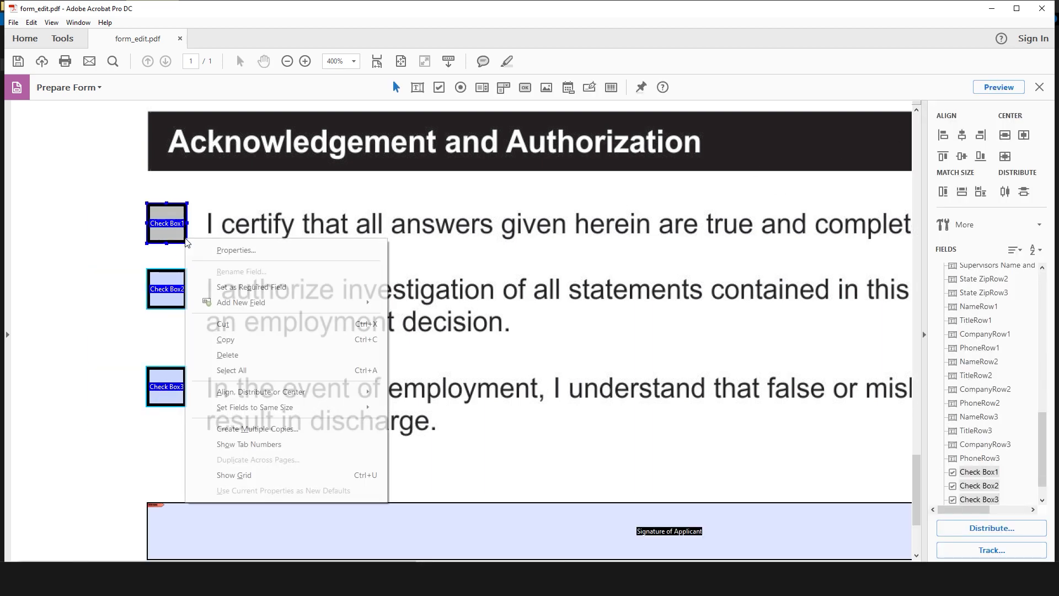
left_click(232, 250)
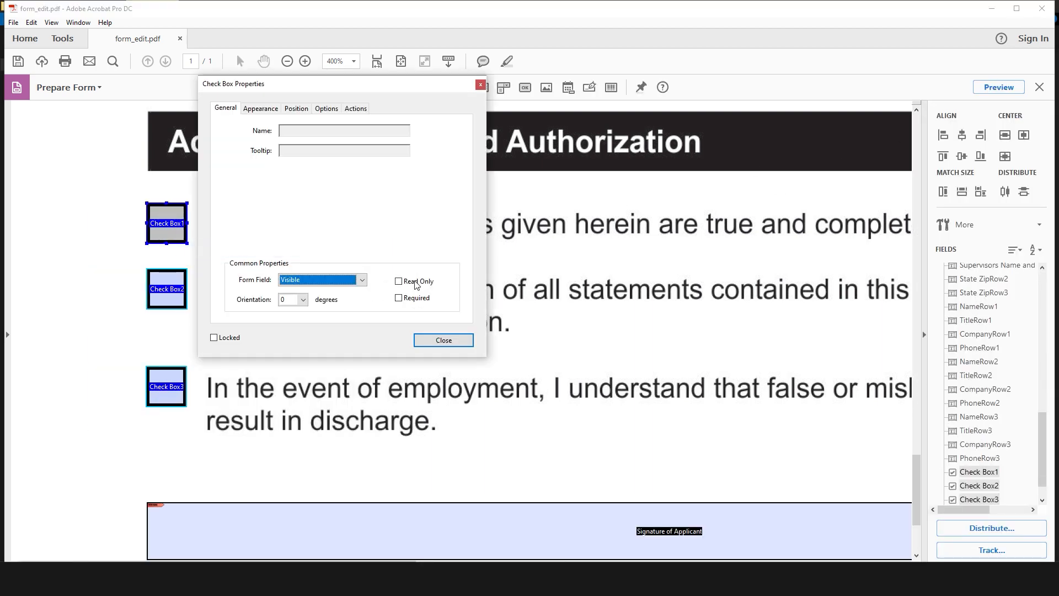
left_click(260, 109)
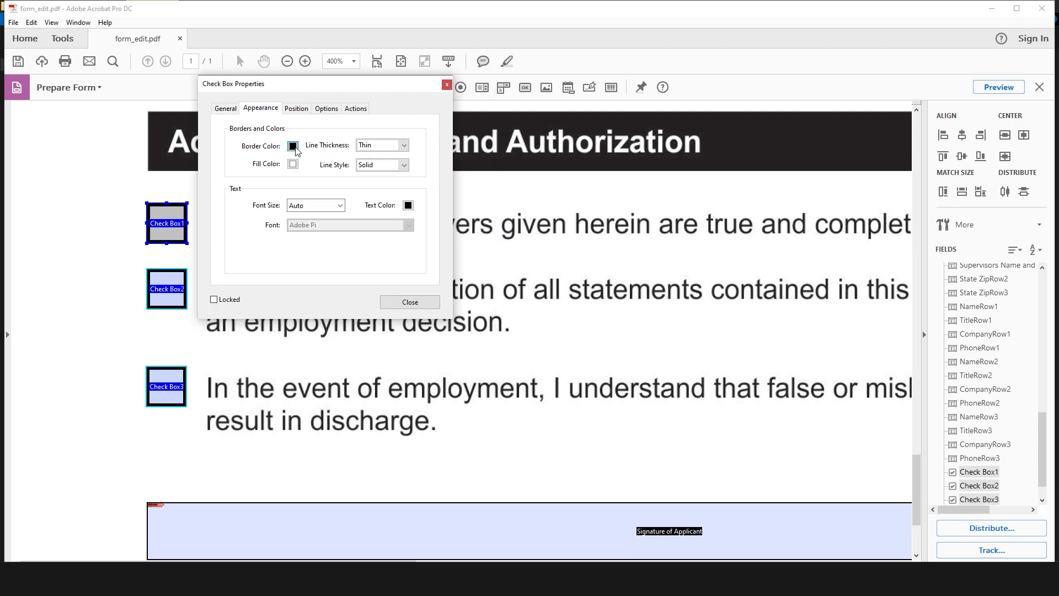
left_click(293, 146)
left_click(338, 158)
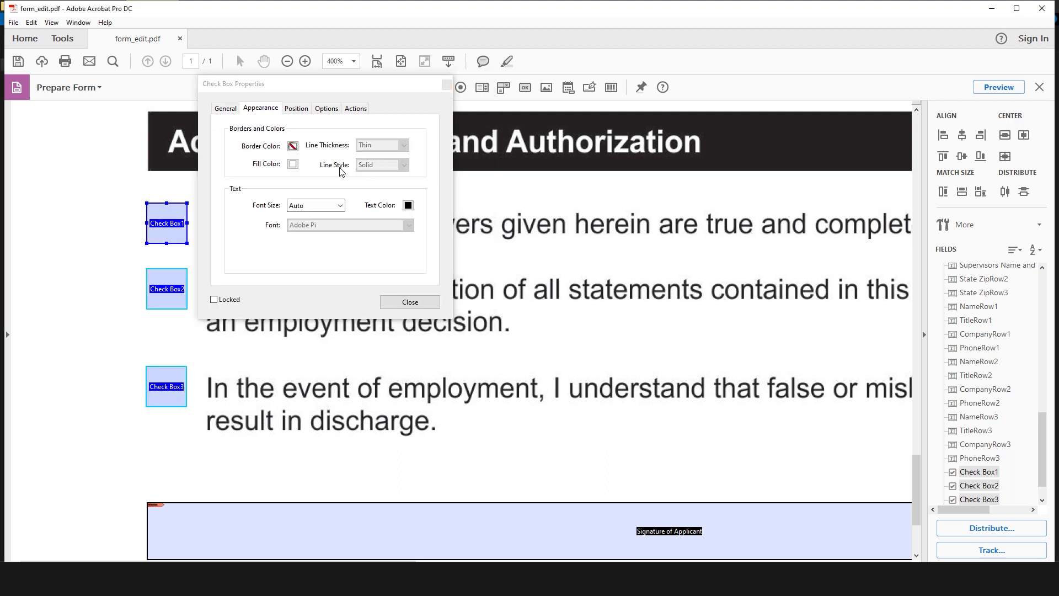
left_click(293, 165)
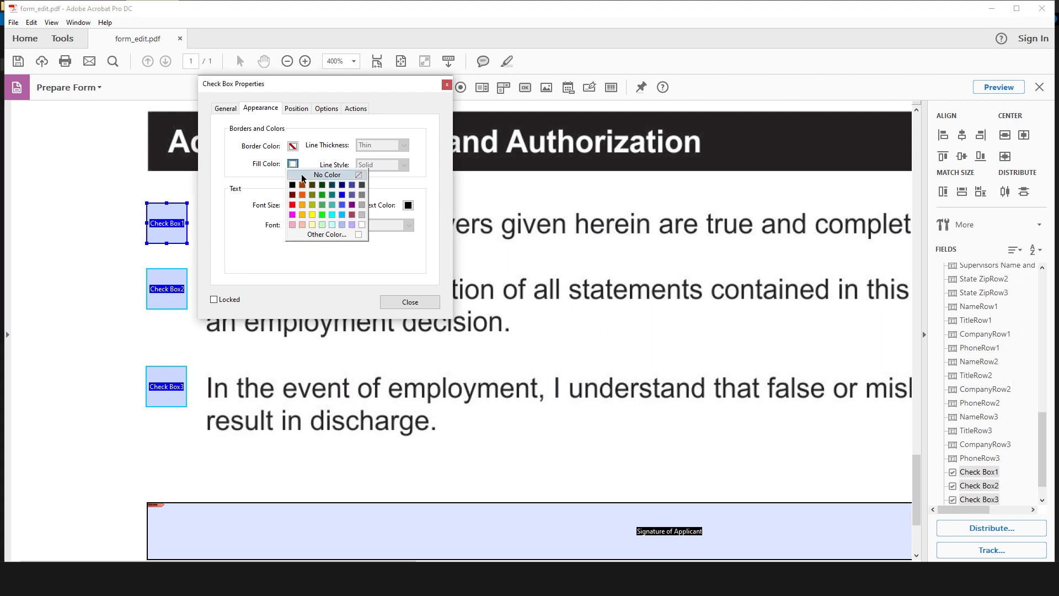
left_click(358, 176)
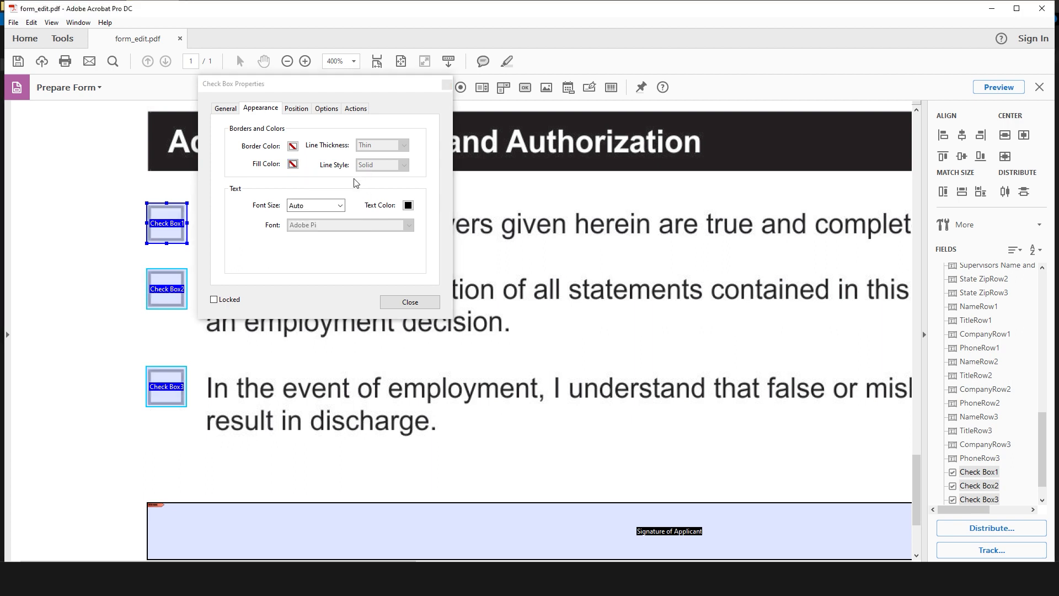
left_click(402, 302)
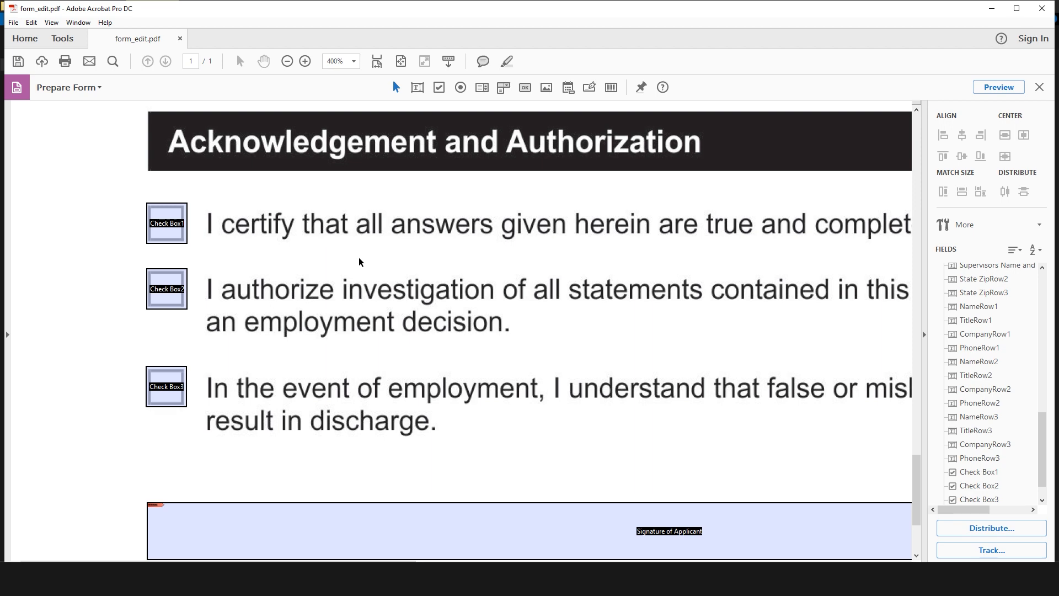
Delete the existing signature field above the Signature of Applicant line.
scroll(360, 262, "down", 3)
left_click(333, 397)
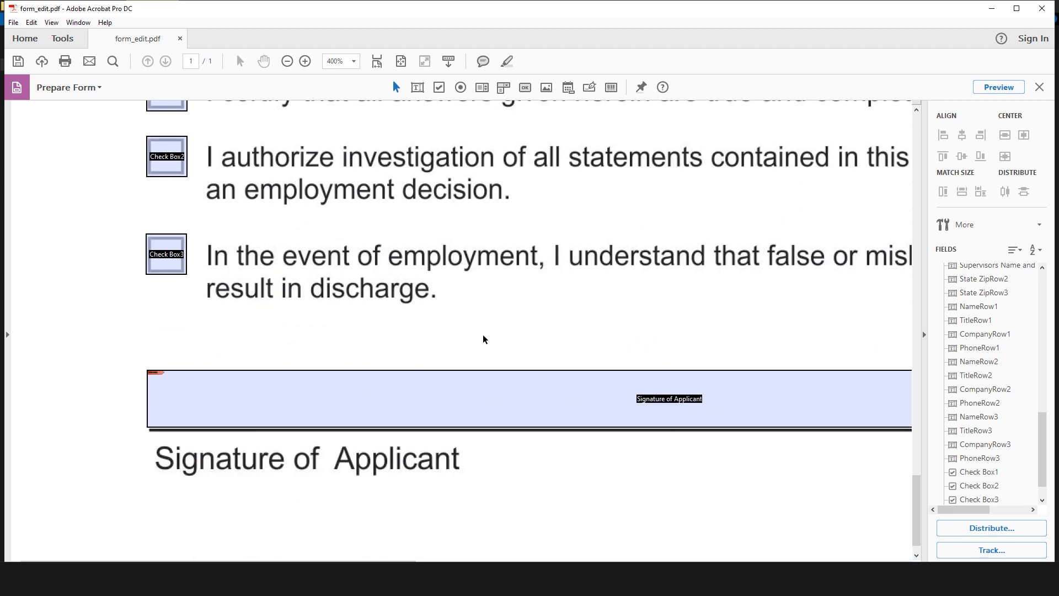
scroll(653, 315, "right", 3)
scroll(653, 314, "down", 1)
left_click(555, 359)
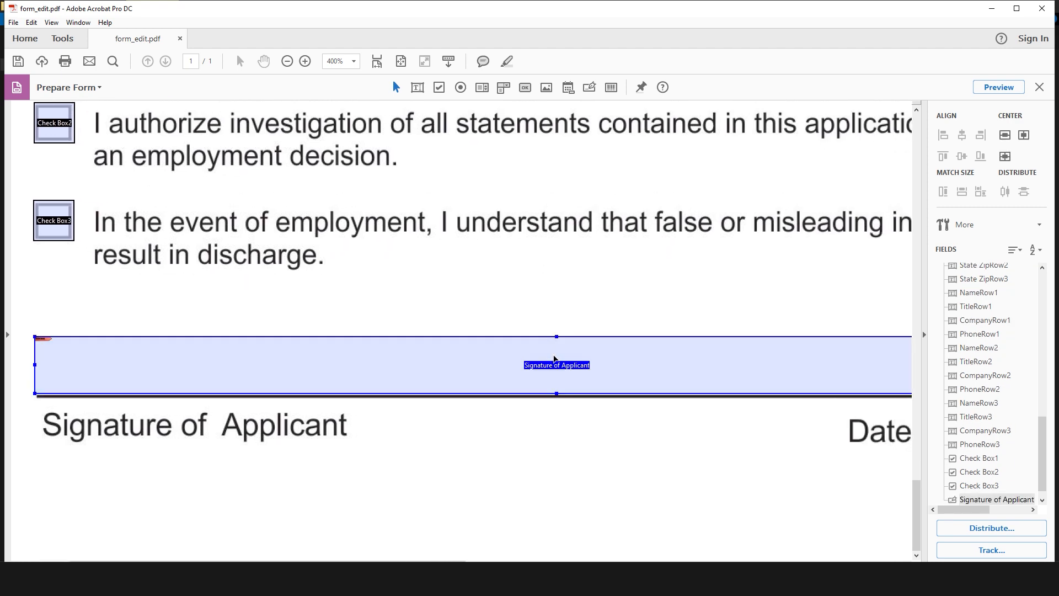
right_click(555, 359)
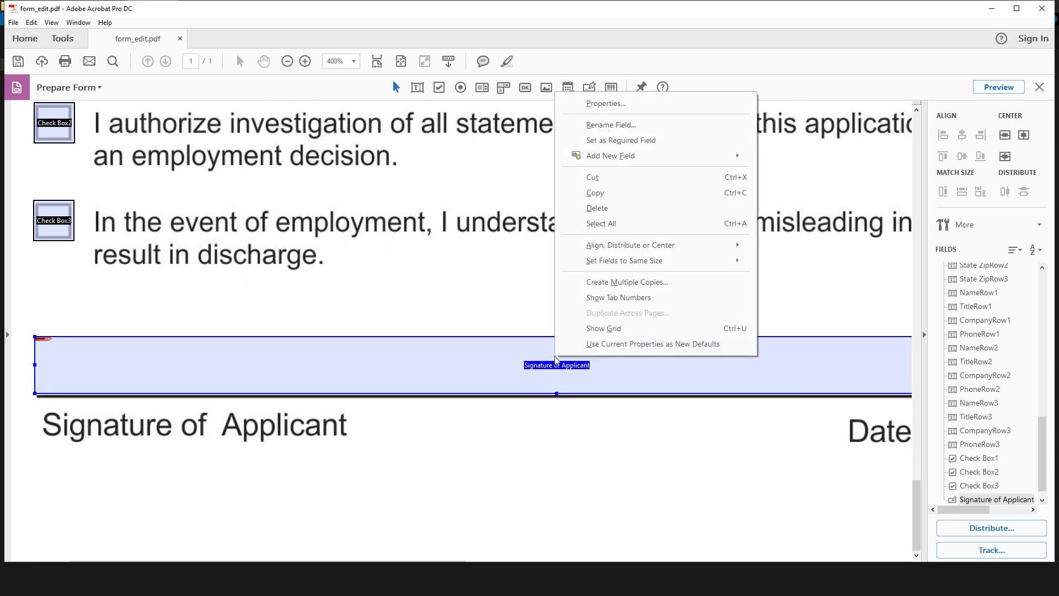
left_click(599, 214)
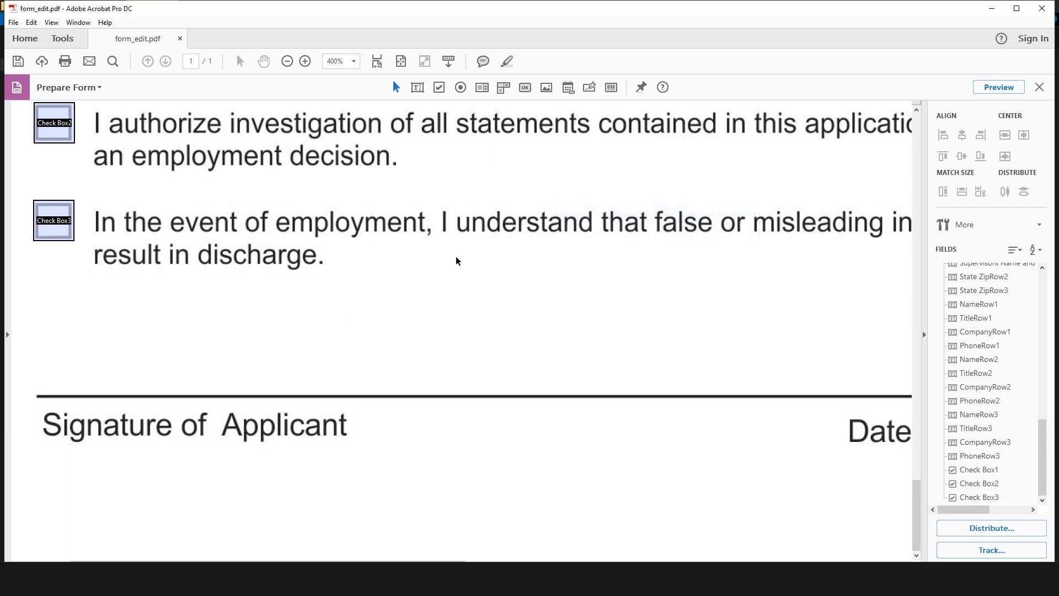
Add an image field above the Signature of Applicant line and resize it to a wide box spanning the label's width.
left_click(547, 88)
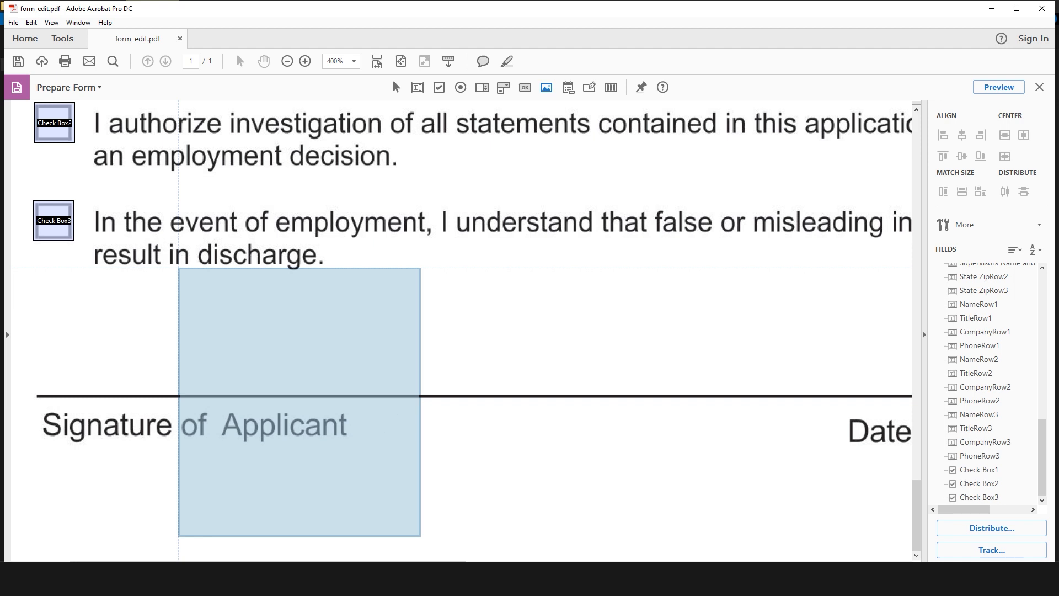
left_click(248, 421)
left_click_drag(302, 546, 306, 373)
left_click_drag(249, 315, 106, 329)
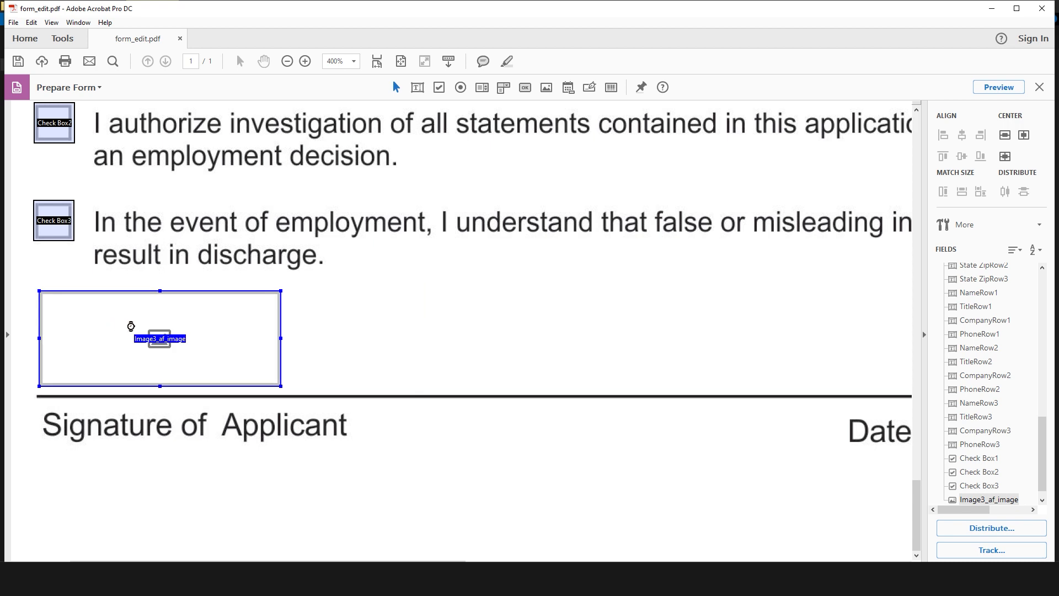
left_click(286, 338)
left_click(277, 335)
left_click_drag(280, 337, 352, 353)
Set the image field's border color and fill color to No Color in its properties.
right_click(260, 339)
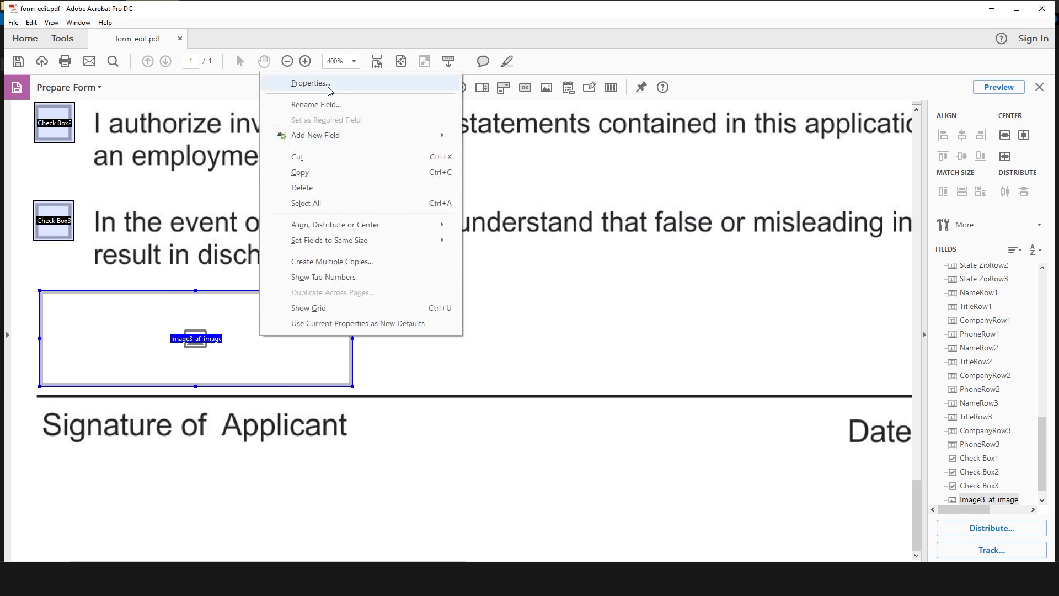
left_click(311, 83)
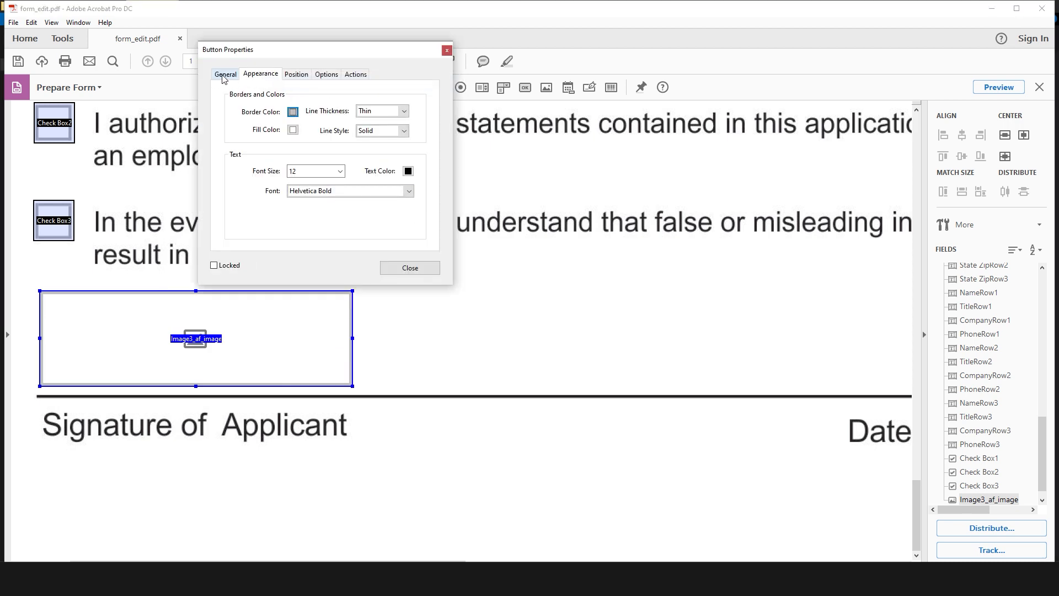
left_click(293, 113)
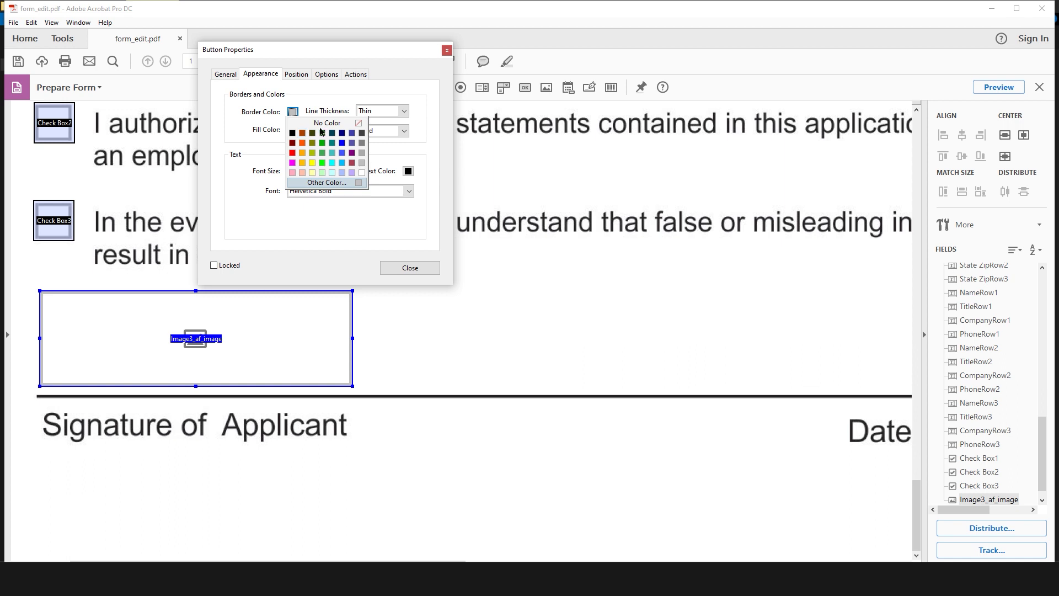
left_click(331, 122)
left_click(293, 131)
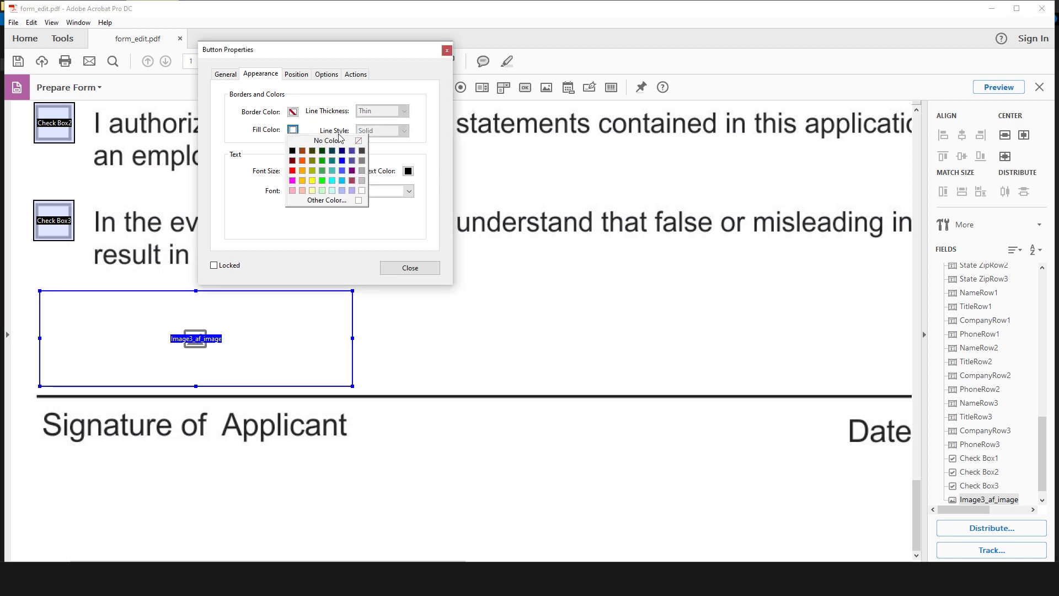
left_click(358, 142)
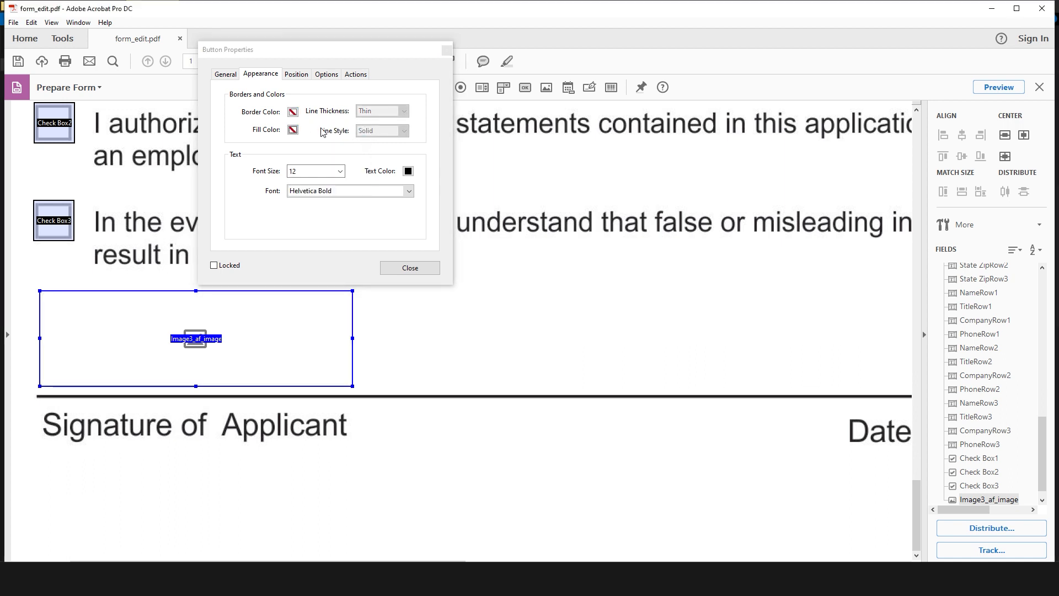
Set the image field's name and tooltip to Signature and close its properties.
left_click(226, 75)
left_click(310, 97)
double_click(310, 97)
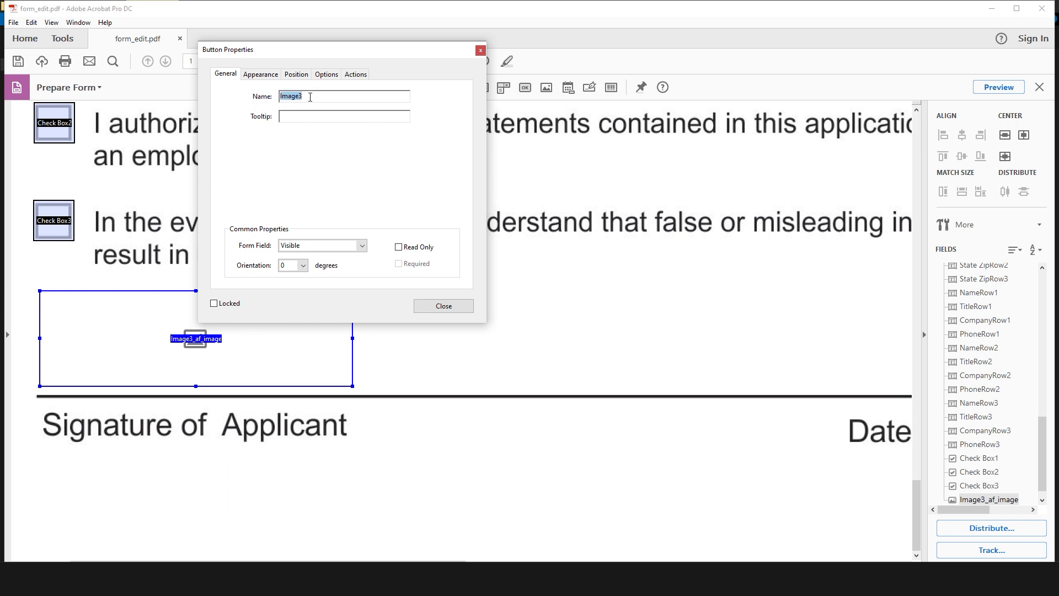
type("S")
key("ctrl+a")
key("ctrl+c")
left_click(332, 115)
key("ctrl+v")
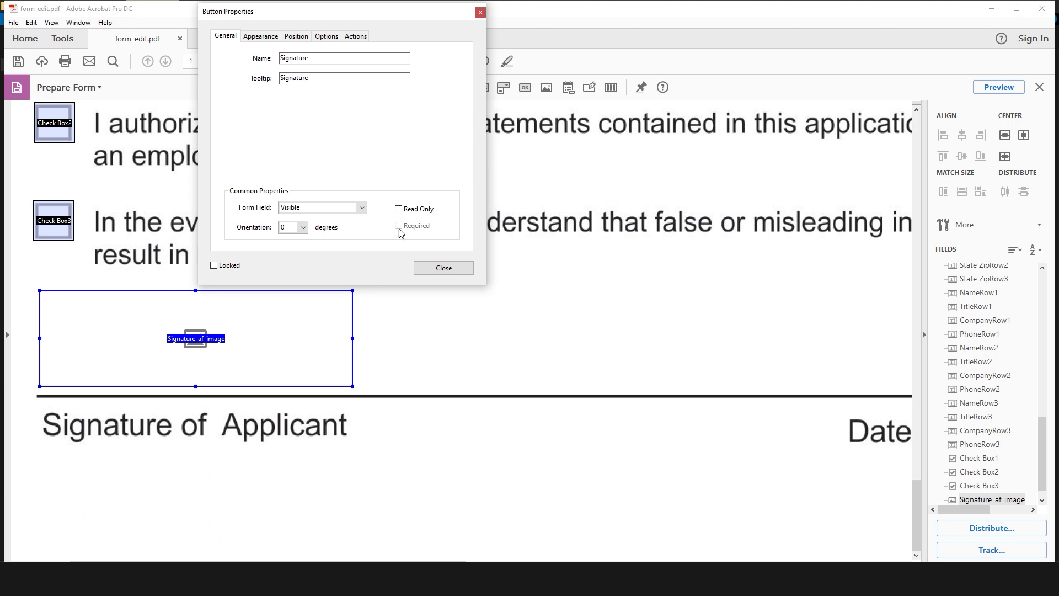
left_click(437, 270)
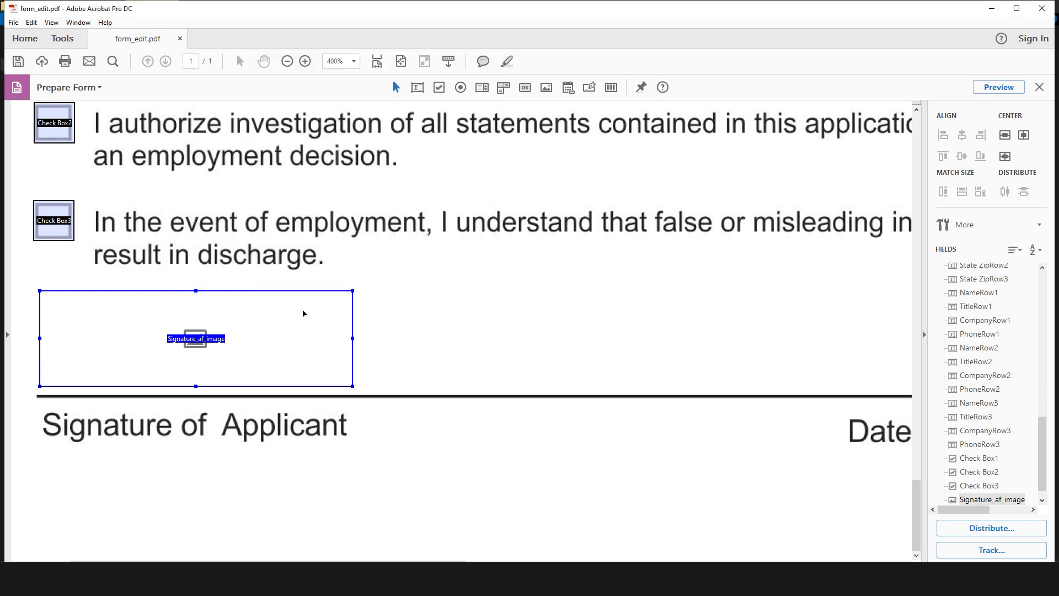
In preview, fill the Signature field with the PNG signature image from the Desktop's Digital Form folder, then return to editing.
left_click(999, 87)
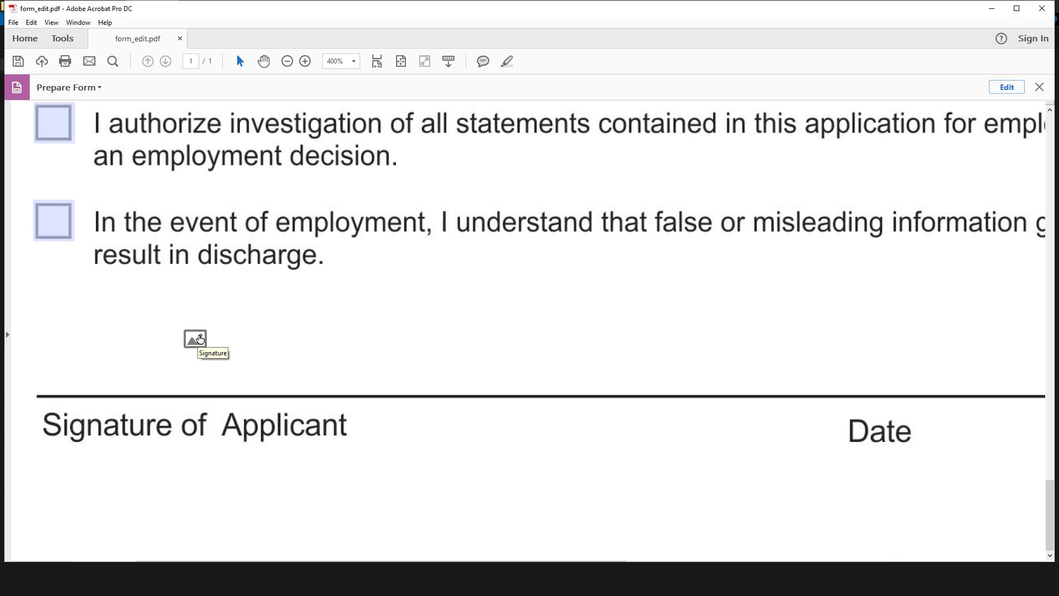
left_click(200, 338)
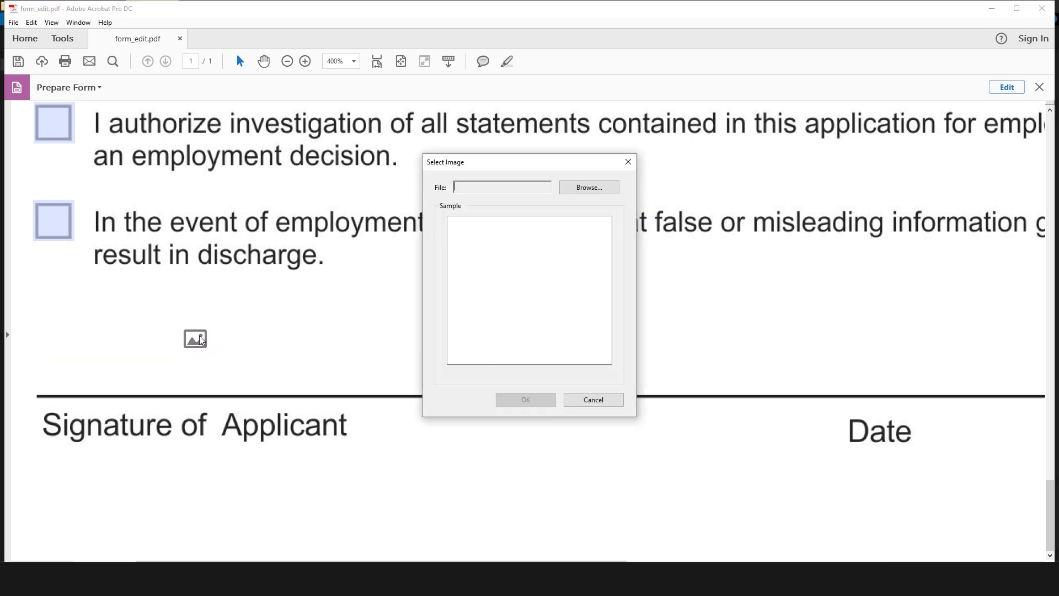
left_click(582, 188)
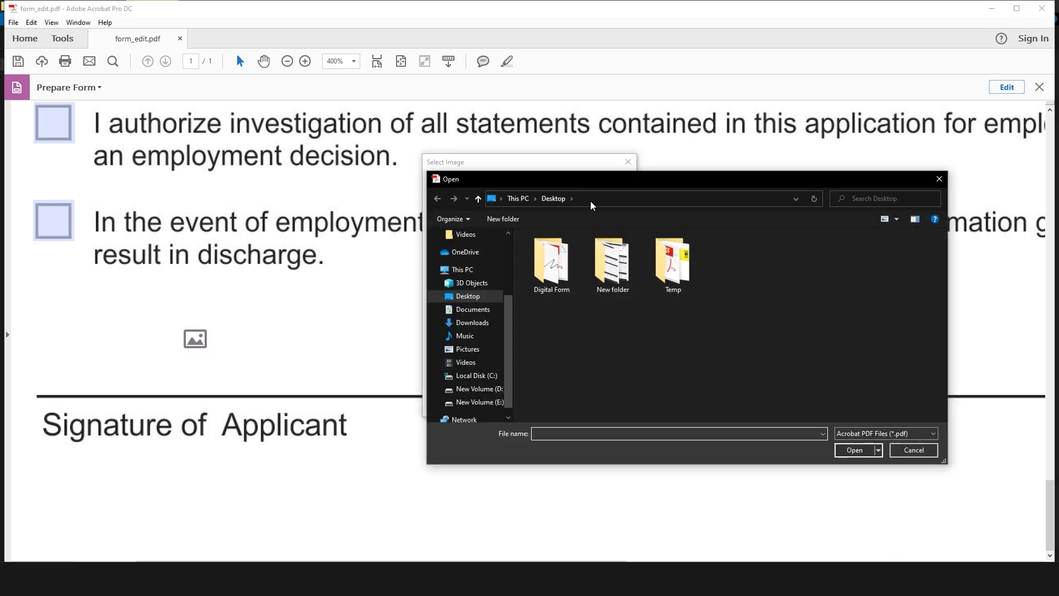
double_click(552, 265)
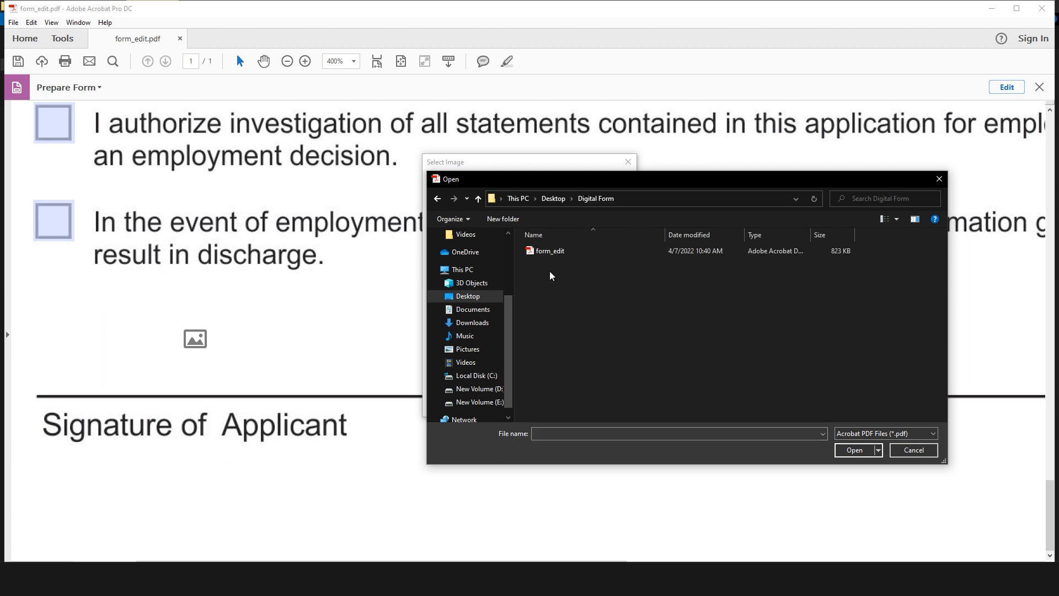
left_click(933, 436)
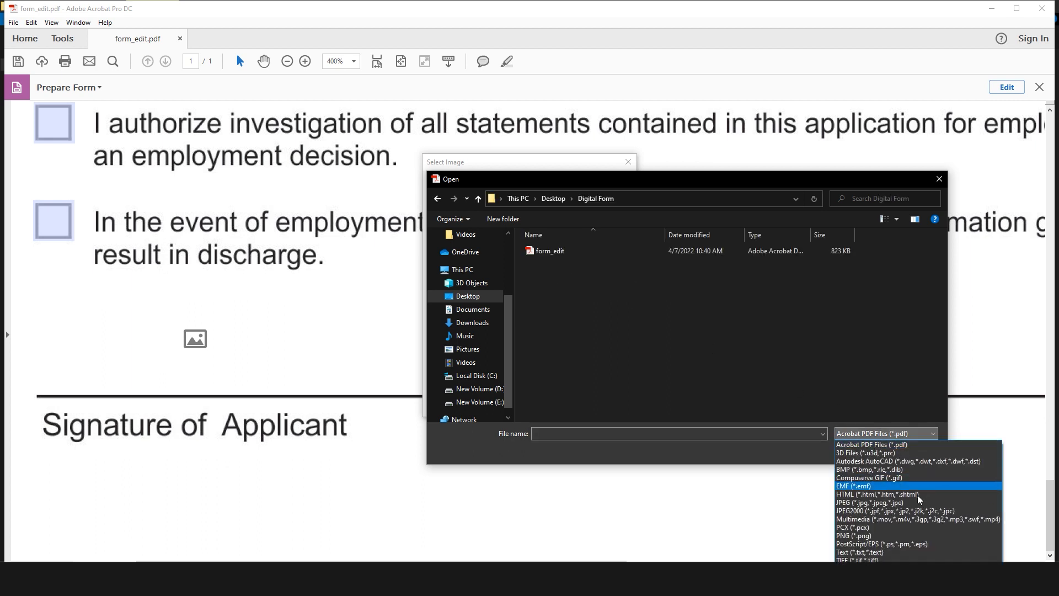
left_click(862, 536)
left_click(553, 256)
left_click(854, 450)
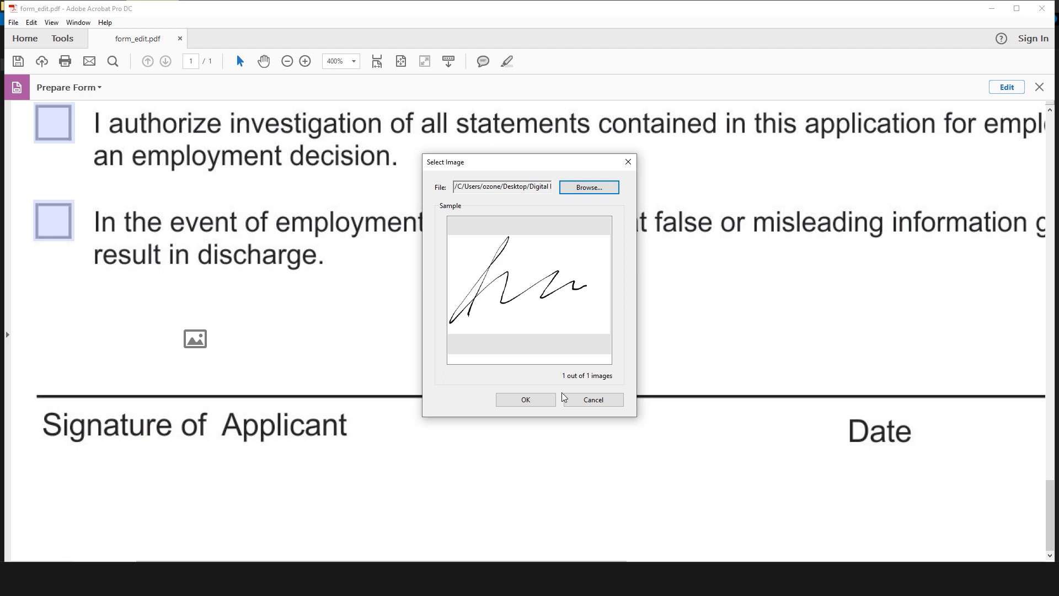
left_click(543, 402)
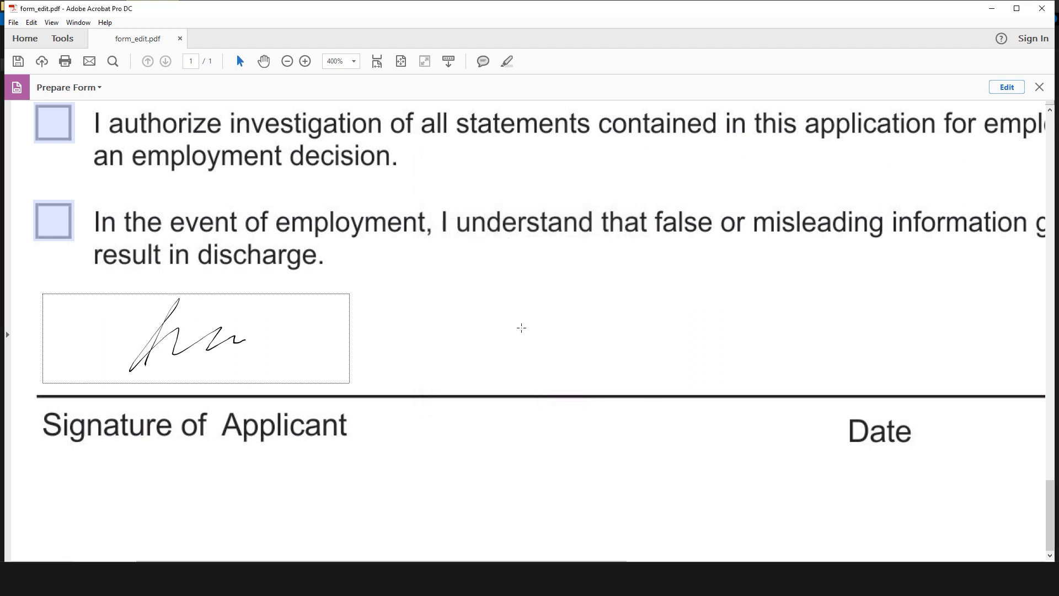
left_click(1014, 89)
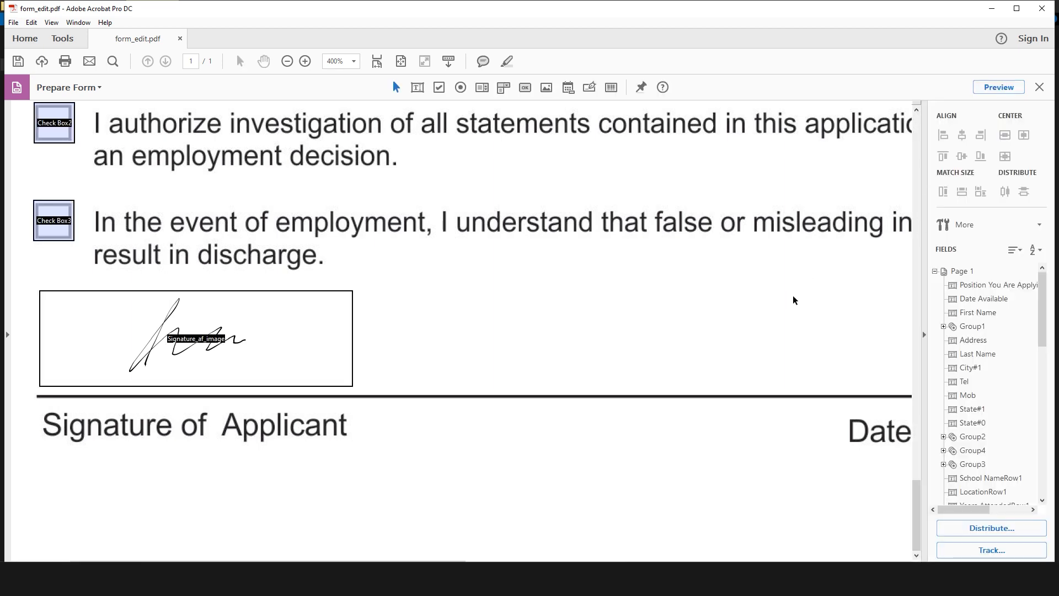
Add an image field in the Photo box beside the form's title and resize it to nearly fill the box.
left_click_drag(809, 282, 640, 534)
left_click_drag(745, 247, 652, 504)
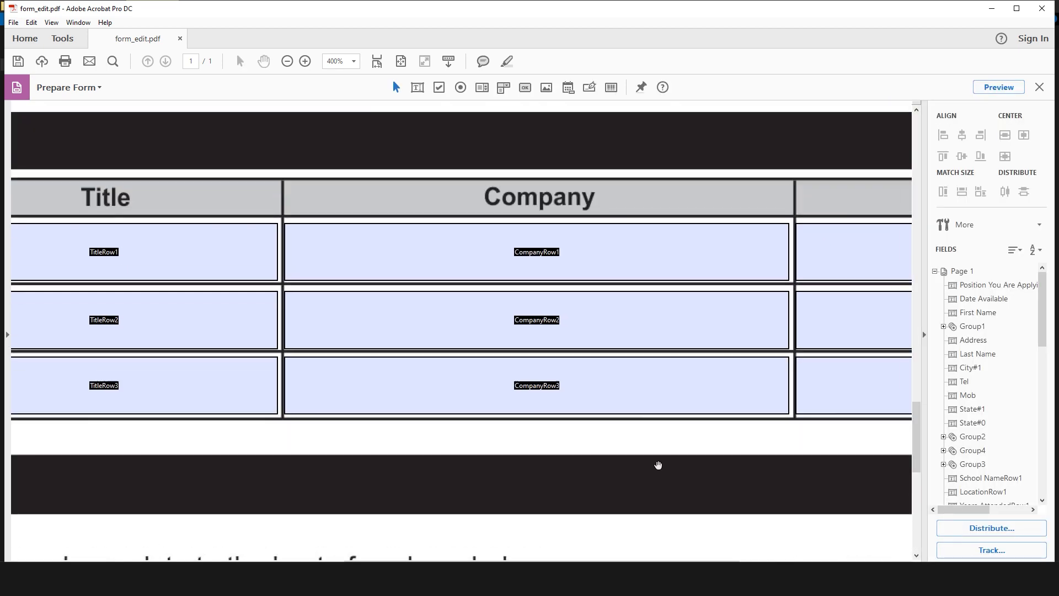
scroll(675, 386, "down", 2)
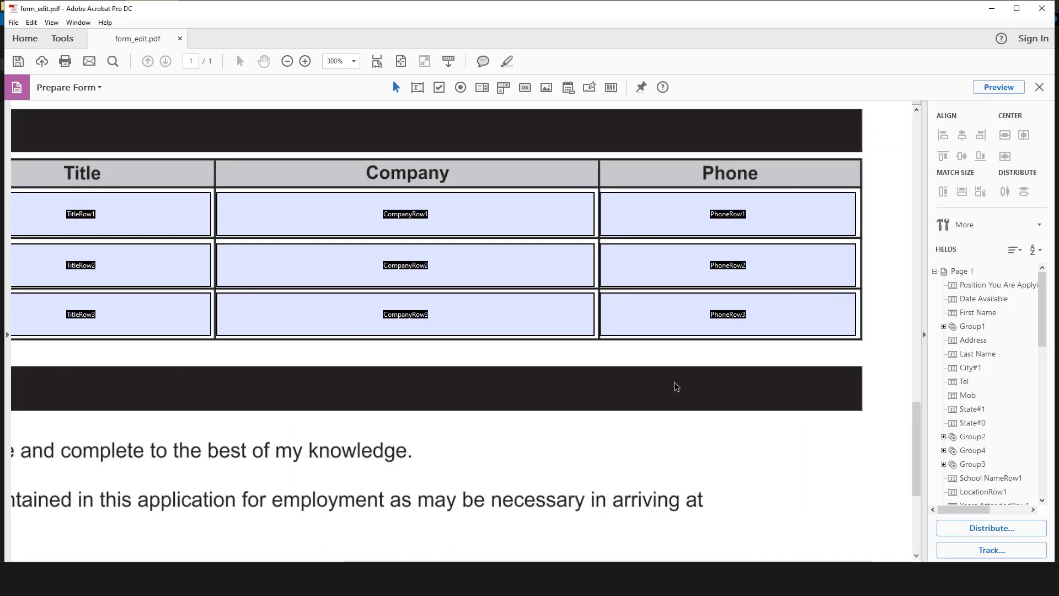
left_click_drag(726, 301, 630, 540)
left_click_drag(732, 251, 689, 538)
left_click_drag(739, 320, 709, 540)
left_click_drag(729, 301, 695, 497)
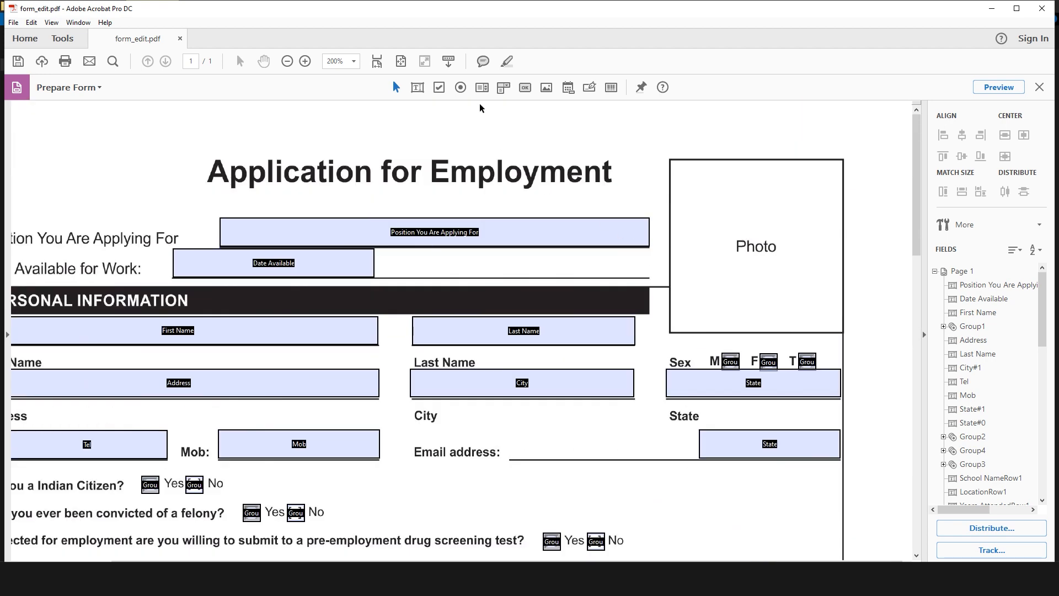
left_click(546, 87)
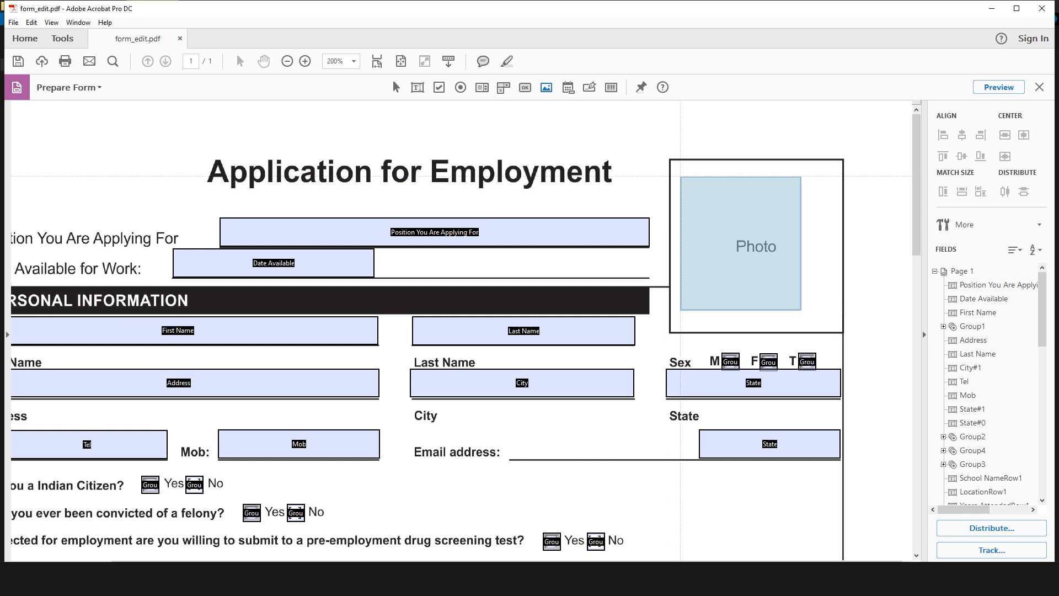
left_click(786, 287)
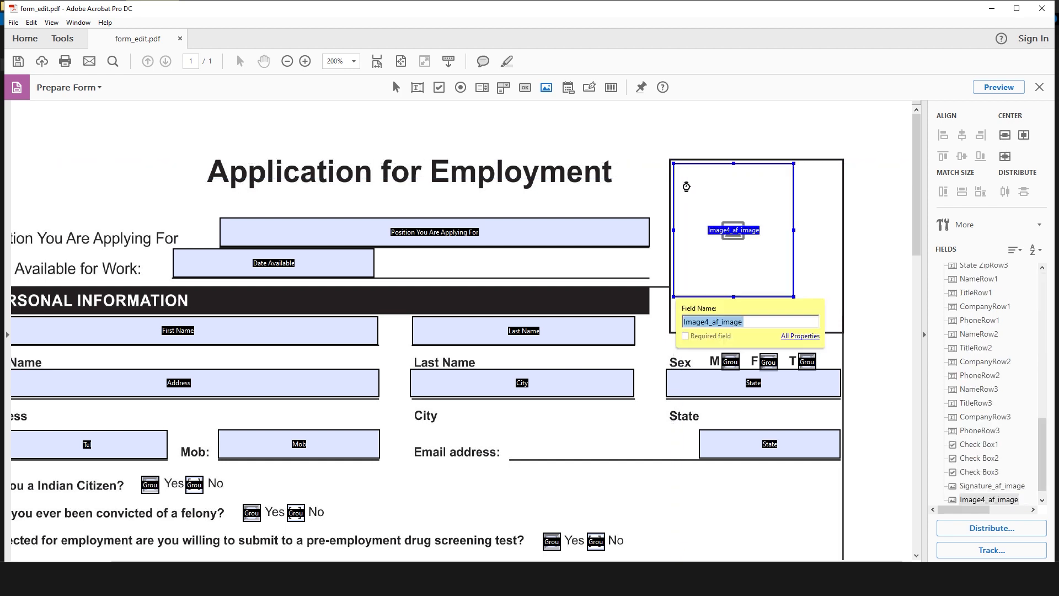
left_click_drag(793, 297, 840, 331)
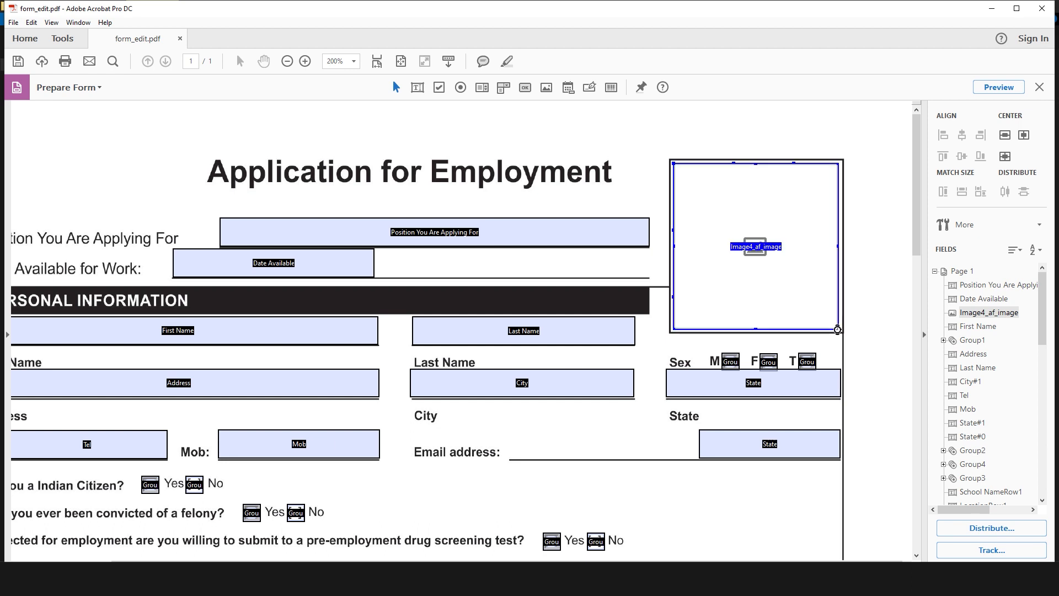
Set the photo image field's border color and fill color to No Color in its properties.
right_click(772, 226)
left_click(821, 243)
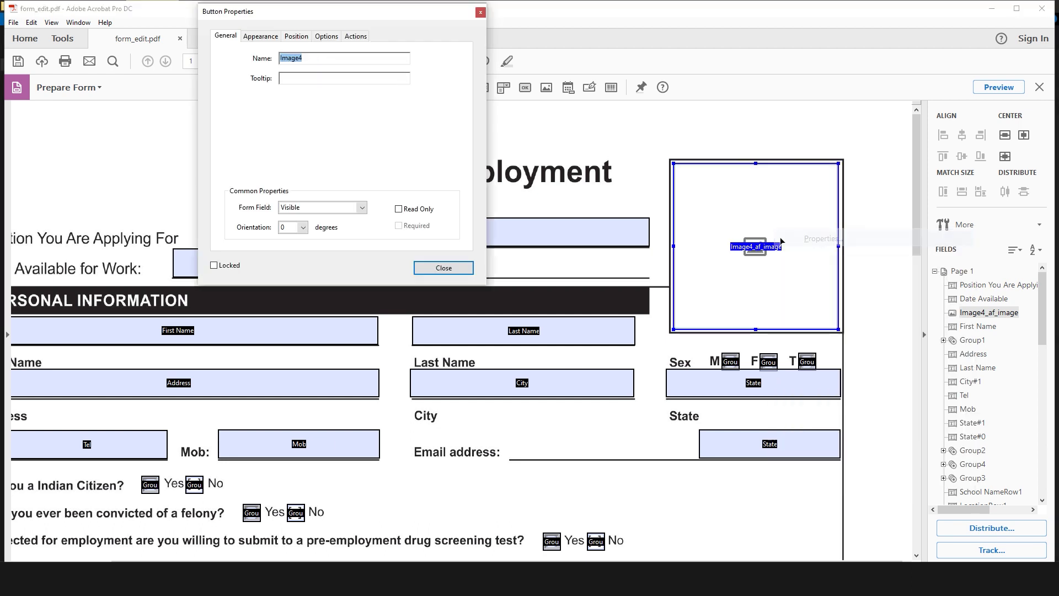
left_click(270, 37)
left_click(293, 75)
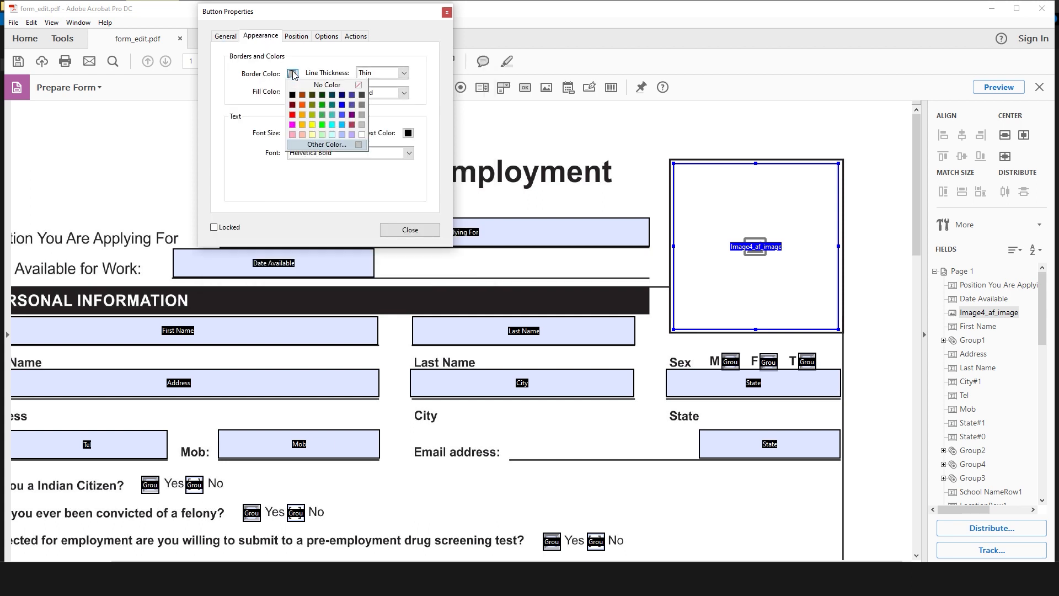
left_click(311, 89)
left_click(293, 92)
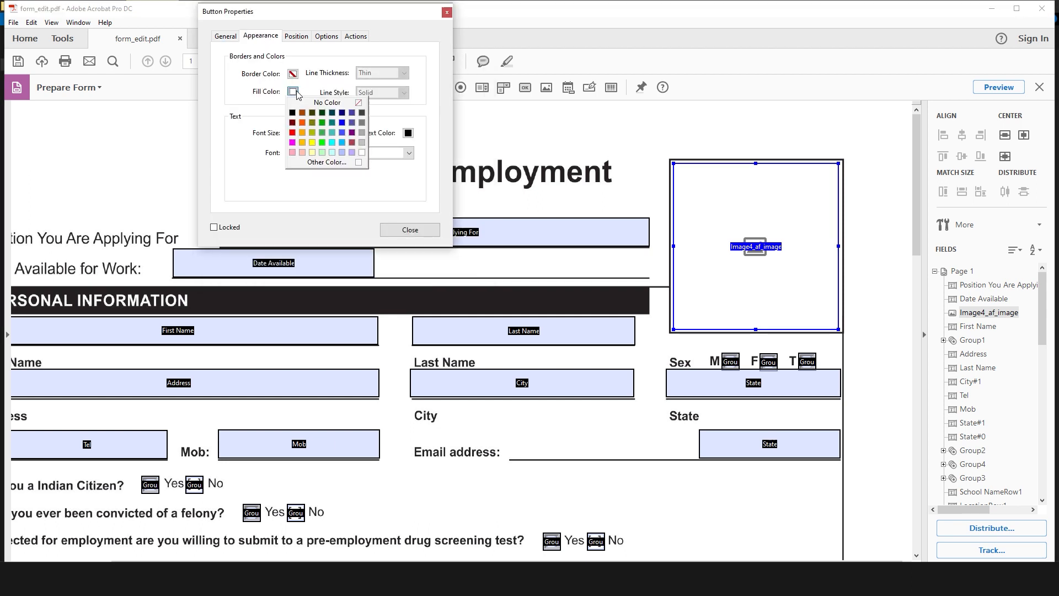
left_click(356, 104)
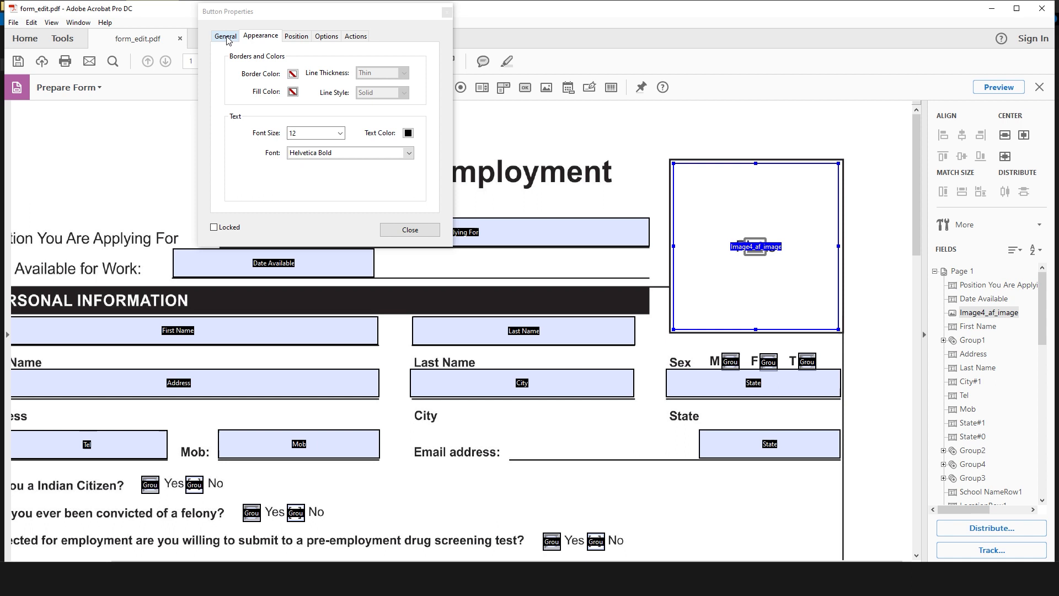
Set the image field's name and tooltip to Photo and close its properties.
left_click(225, 36)
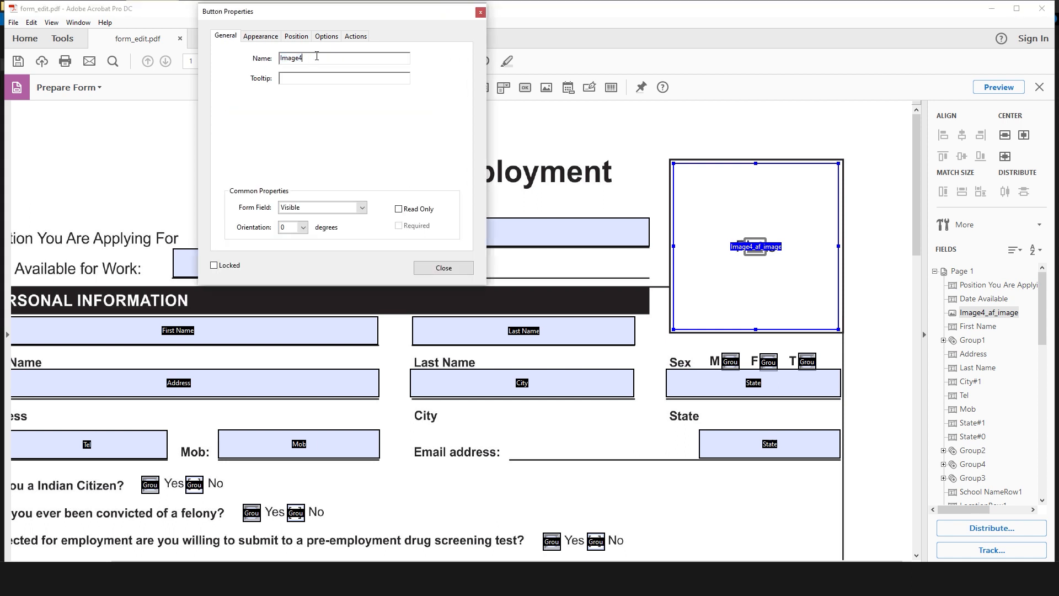
type("Photo")
double_click(296, 55)
key("ctrl+c")
left_click(299, 78)
key("ctrl+v")
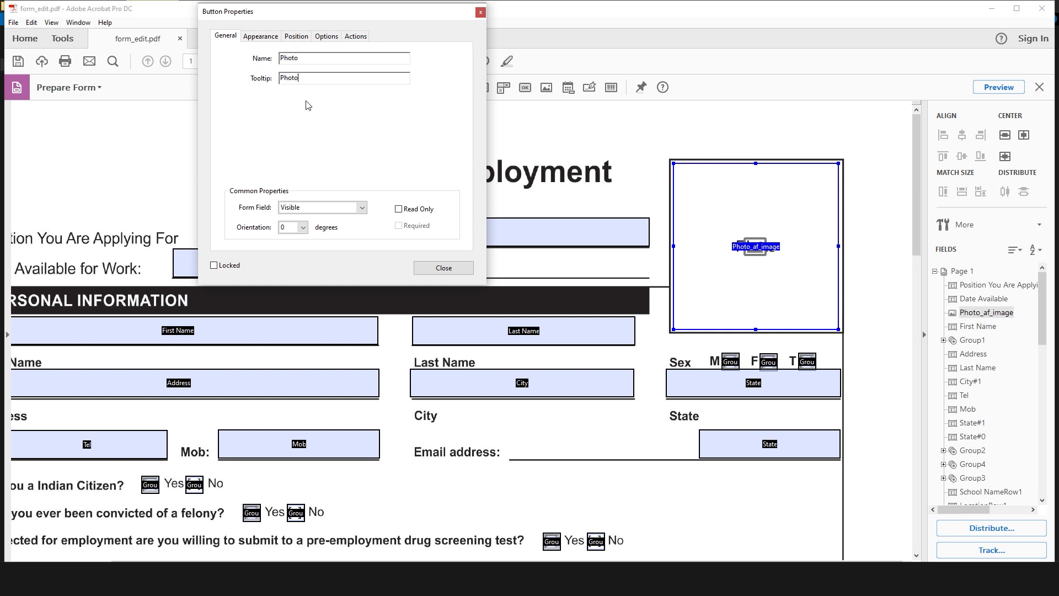
left_click(438, 270)
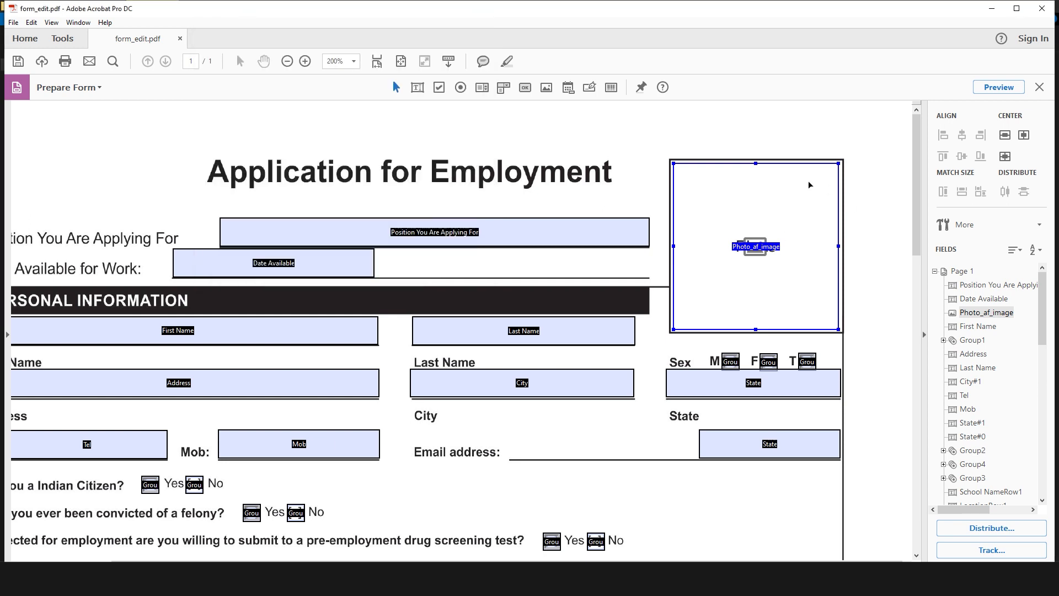
In preview, fill the Photo field with the JPEG portrait from the Desktop's Digital Form folder.
left_click(992, 92)
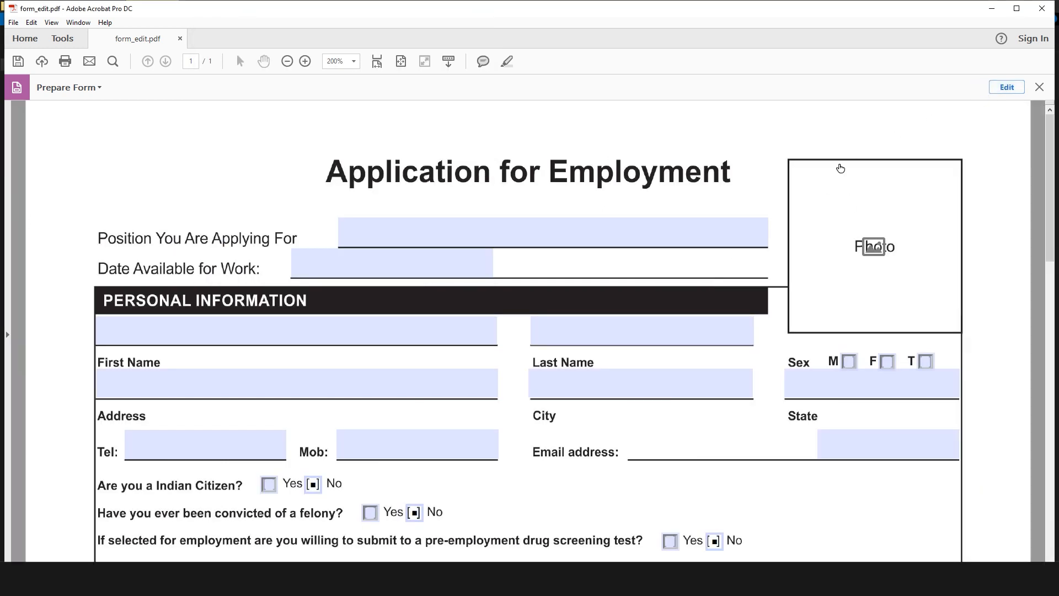
left_click(871, 248)
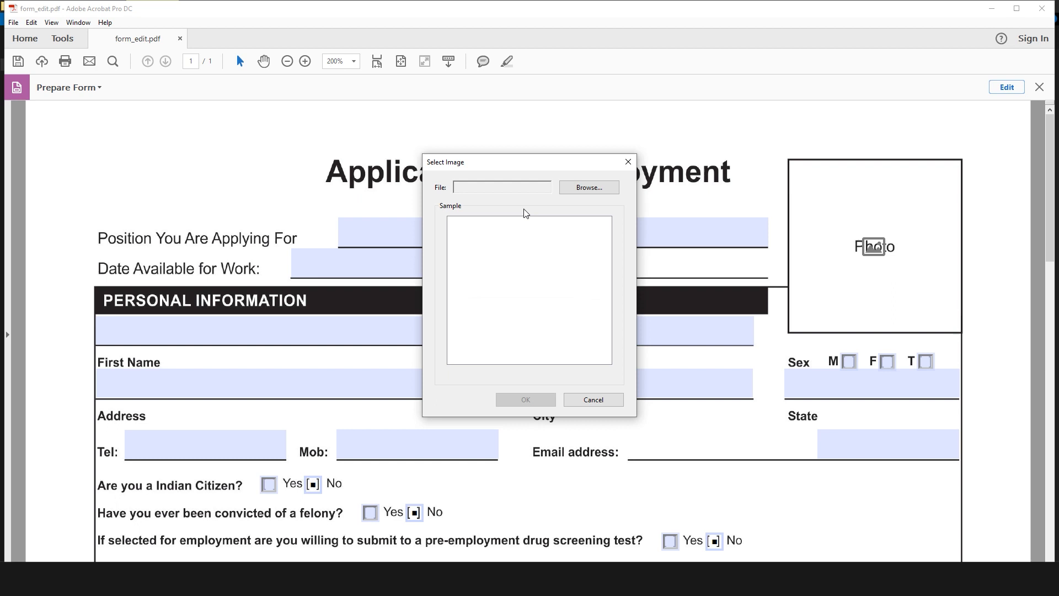
left_click(584, 188)
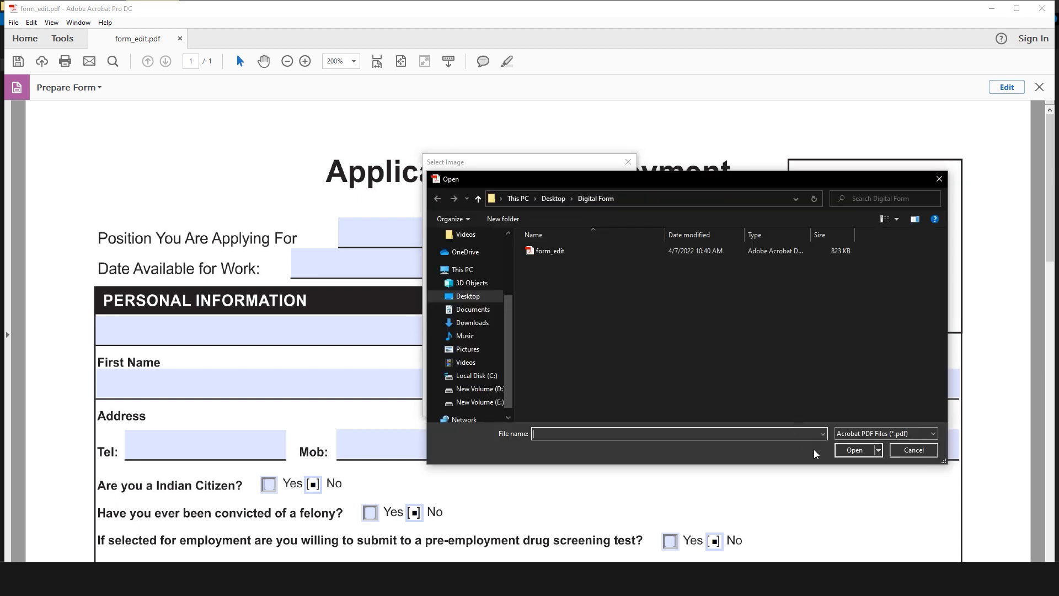
left_click(885, 437)
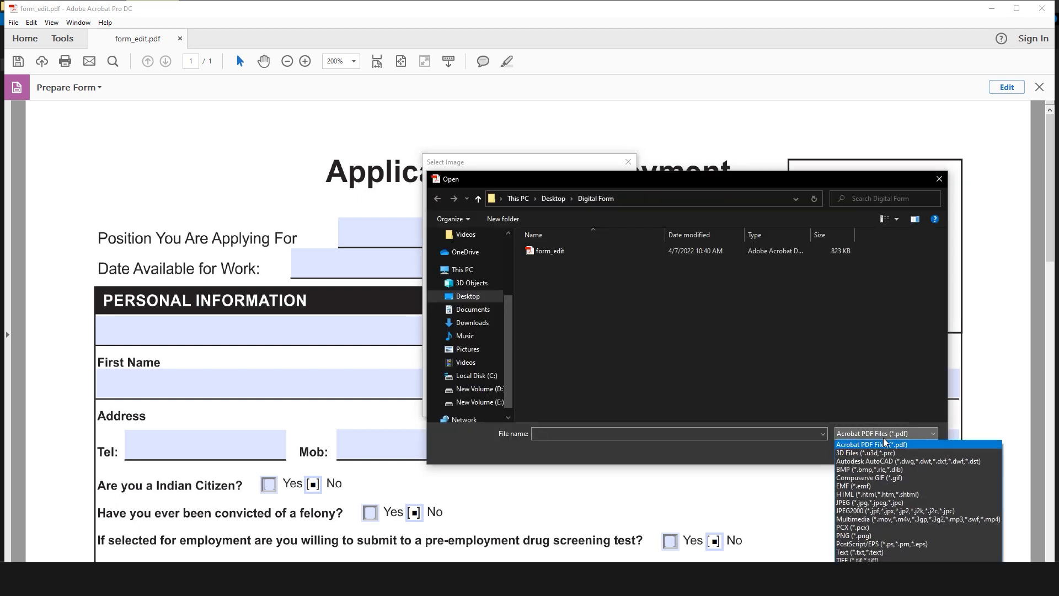
left_click(869, 503)
left_click(540, 266)
left_click(857, 451)
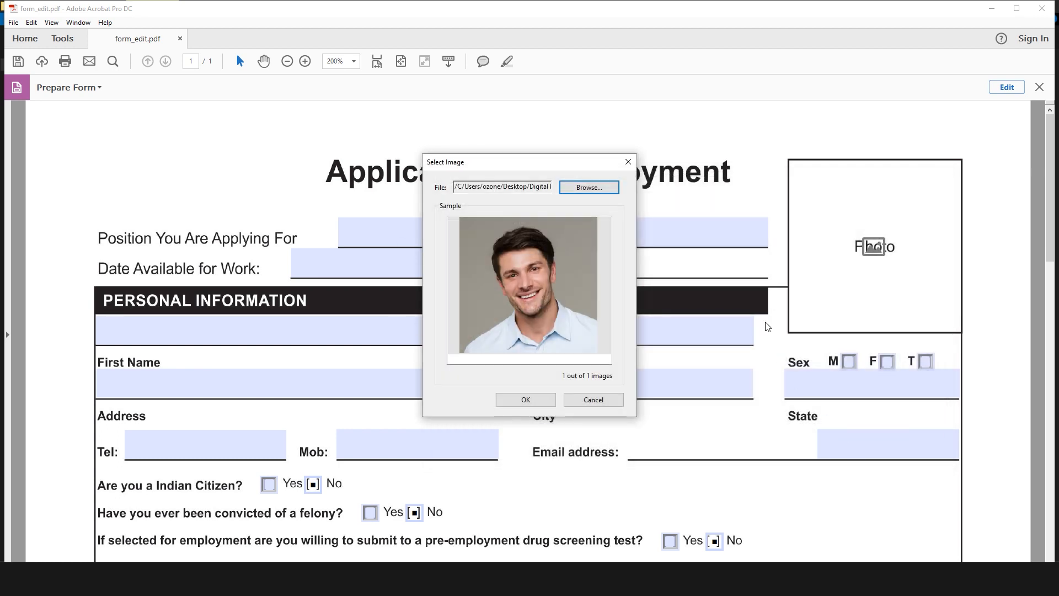
left_click(526, 400)
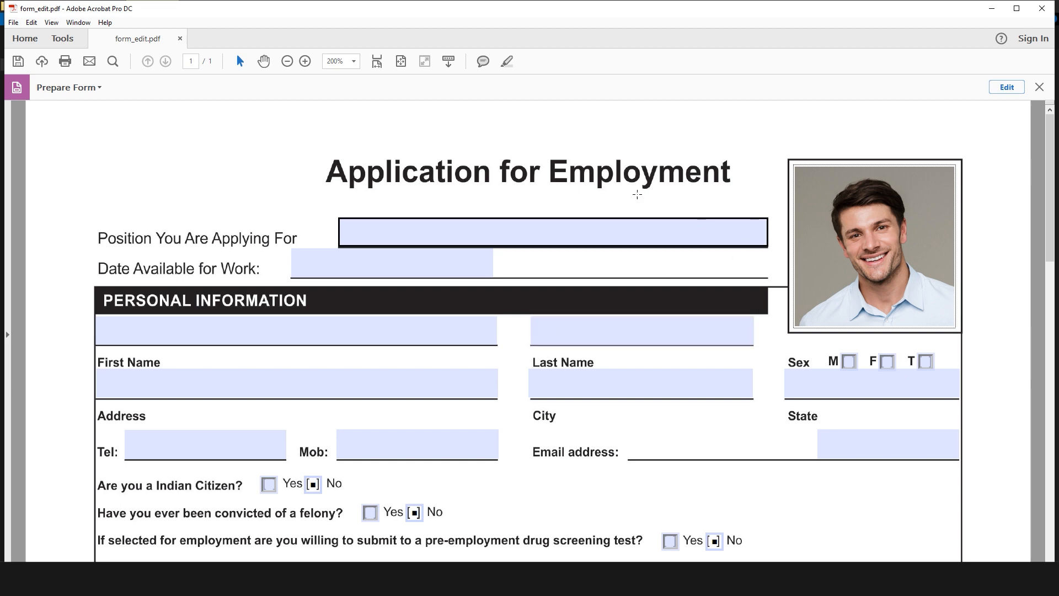
Review the filled-in application form at page width from the personal information to the signature, then fit the whole page in view.
scroll(561, 397, "down", 3)
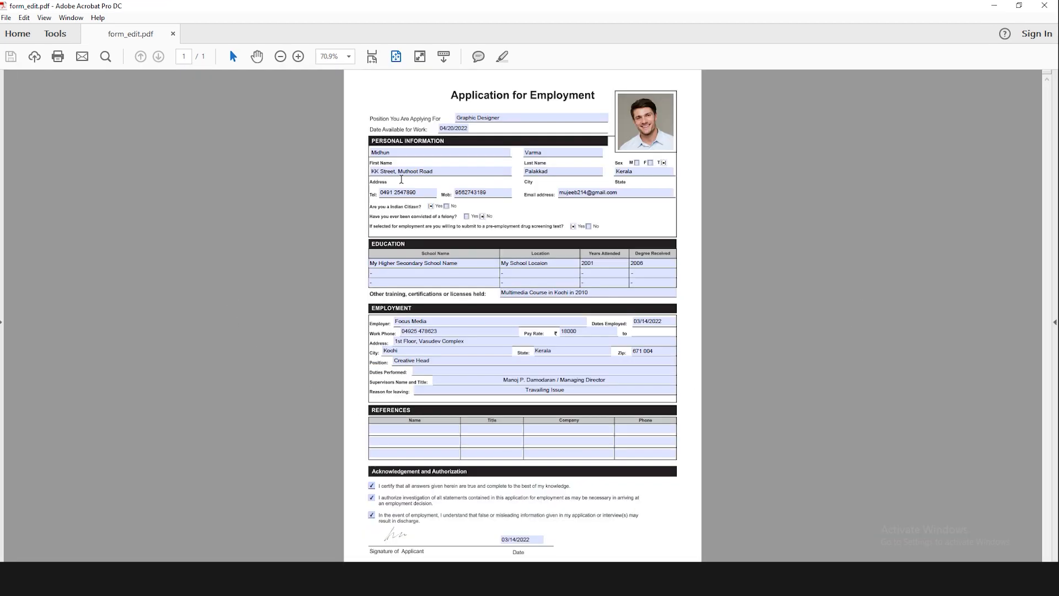
left_click(372, 57)
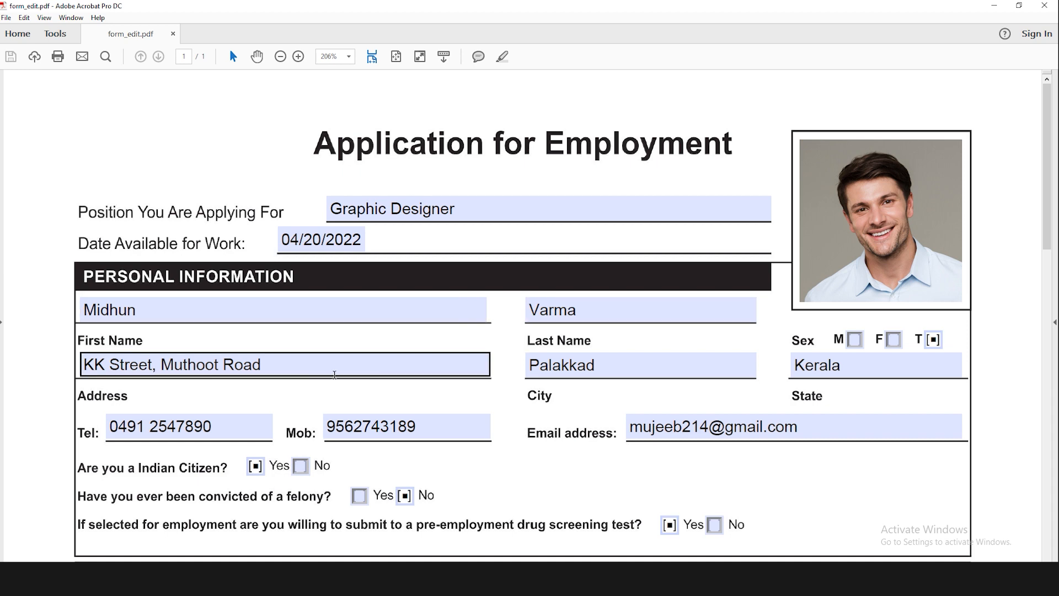
scroll(644, 390, "down", 3)
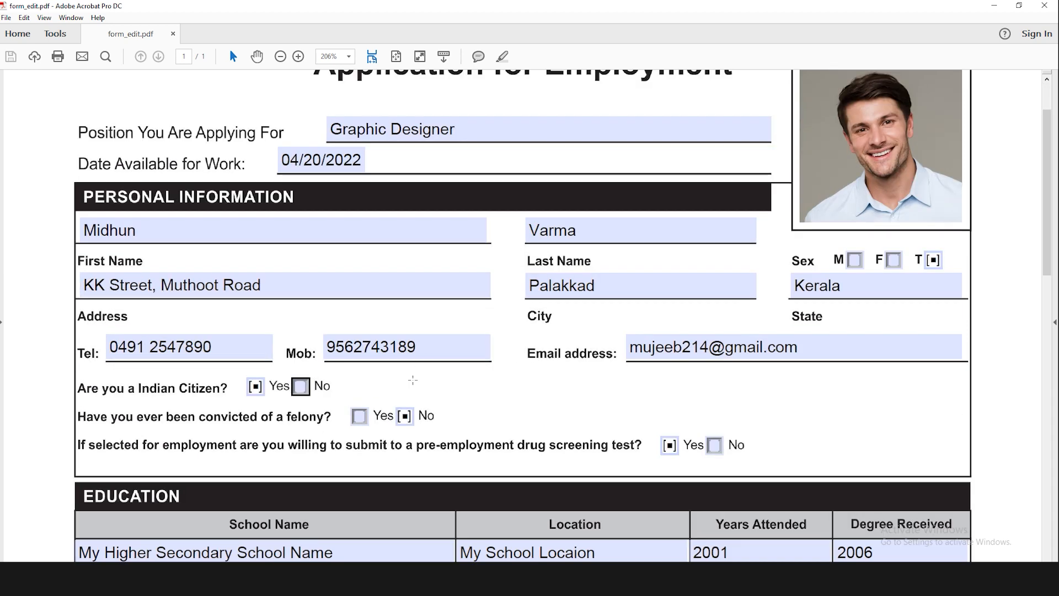
scroll(380, 389, "down", 9)
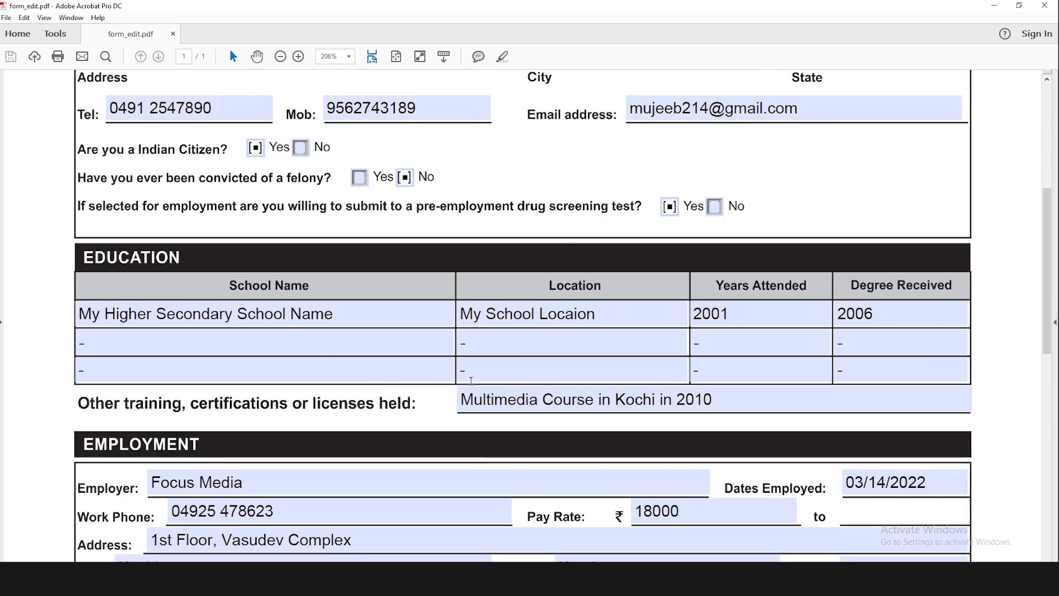
scroll(581, 387, "down", 5)
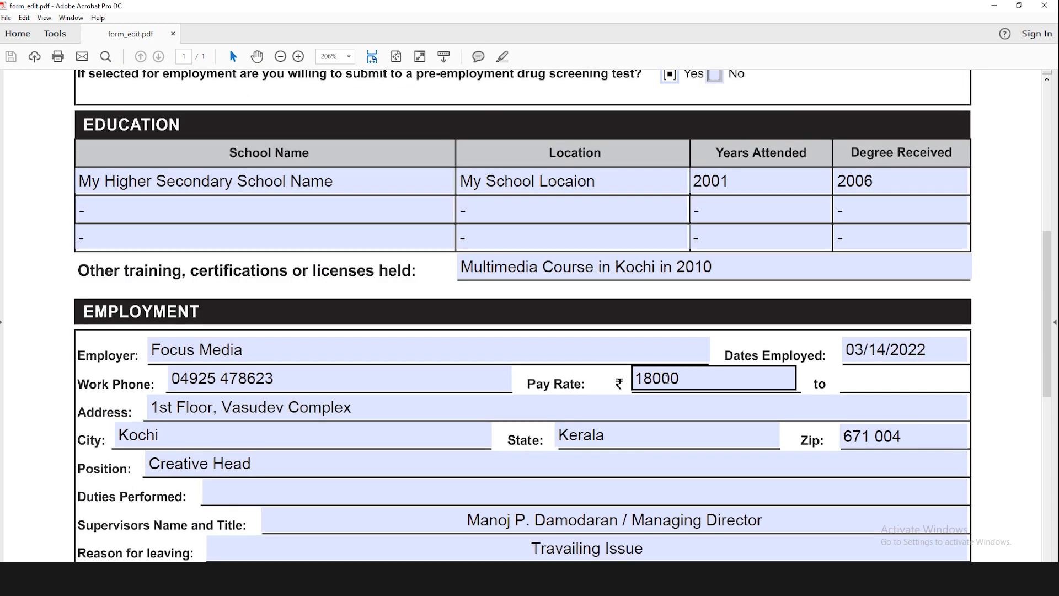
scroll(897, 364, "down", 1)
scroll(897, 364, "down", 8)
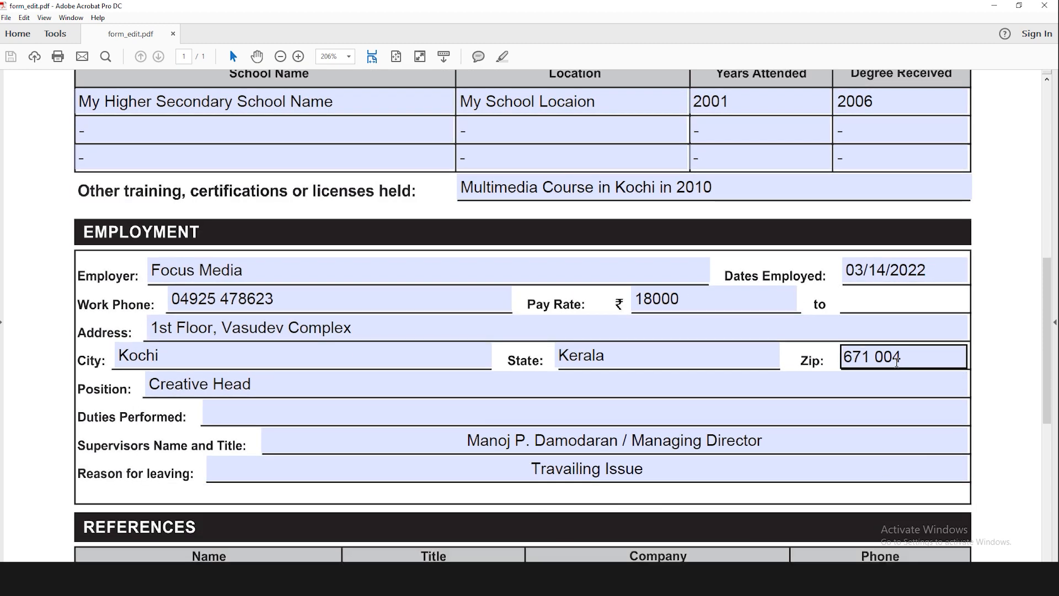
scroll(621, 328, "down", 10)
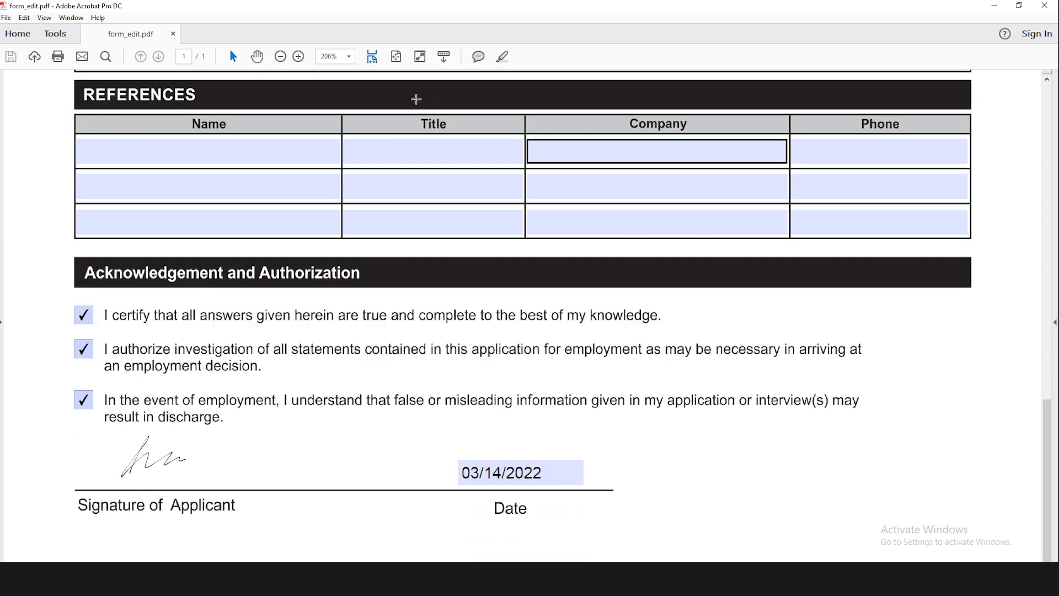
left_click(397, 57)
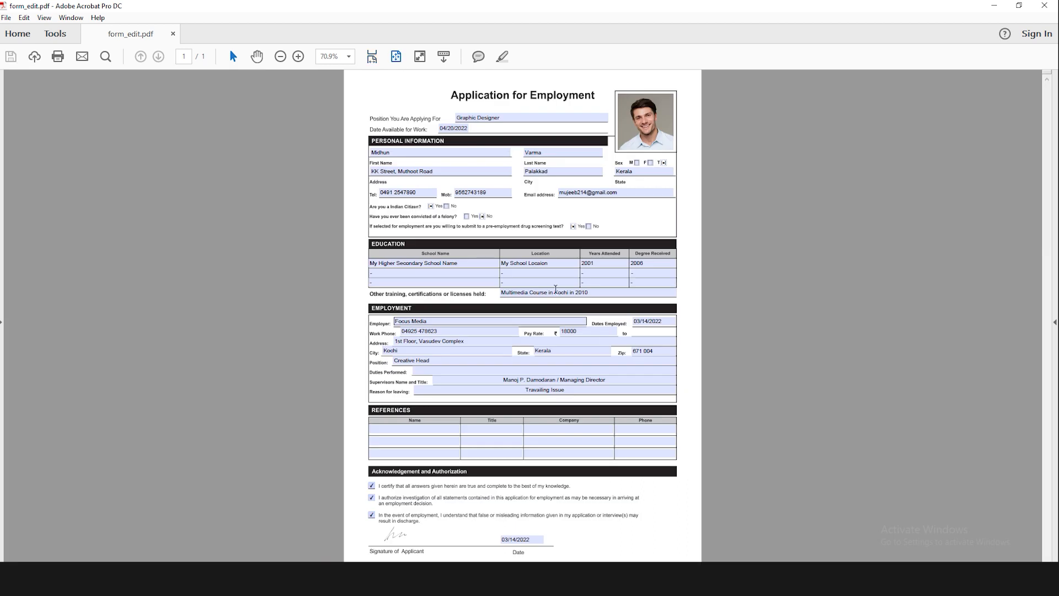